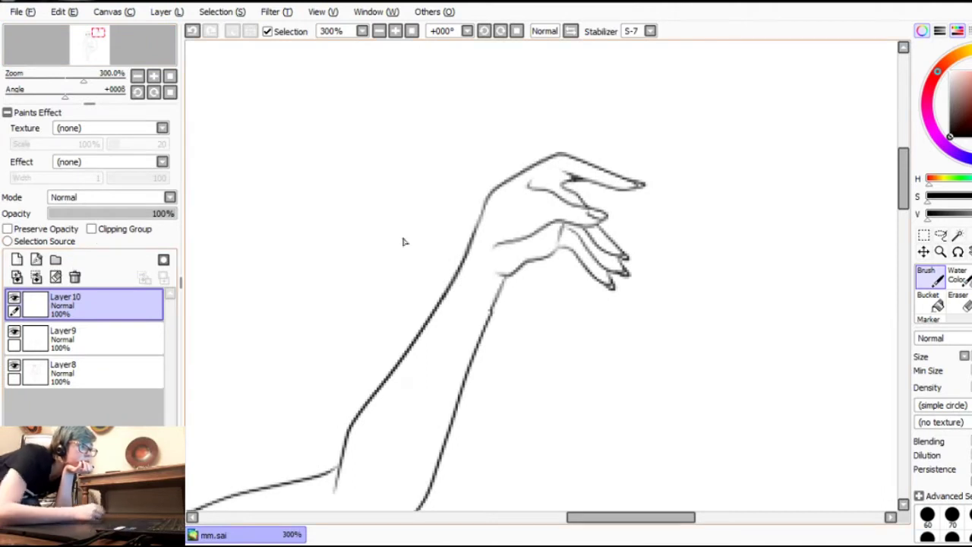
# Step: Fade Layer8 to 43% opacity and redraw the forearm line below the wrist on Layer10
pyautogui.click(104, 214)
pyautogui.click(91, 305)
pyautogui.click(483, 32)
pyautogui.click(484, 31)
pyautogui.click(484, 31)
pyautogui.moveTo(528, 327); pyautogui.dragTo(572, 414)
pyautogui.click(192, 31)
pyautogui.moveTo(521, 304)
pyautogui.mouseDown()
pyautogui.moveTo(569, 422)
pyautogui.moveTo(552, 368)
pyautogui.mouseUp()
# Step: Erase the old forearm line on Layer8 and restore the layer's opacity to 100%
pyautogui.click(959, 302)
pyautogui.click(91, 373)
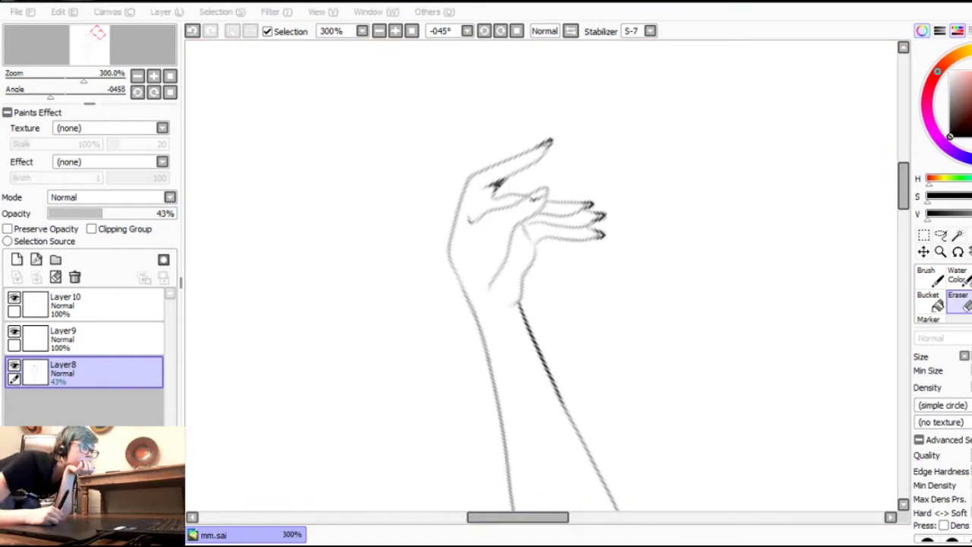
pyautogui.moveTo(144, 214); pyautogui.dragTo(213, 215)
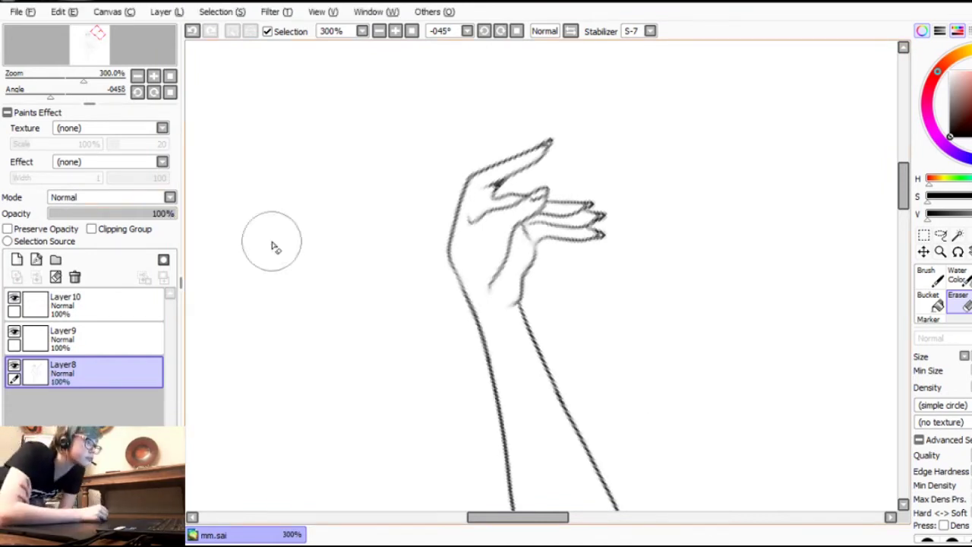
# Step: Merge the line art into Layer8 and lower its opacity to 45% as a guide for the hair
pyautogui.click(412, 31)
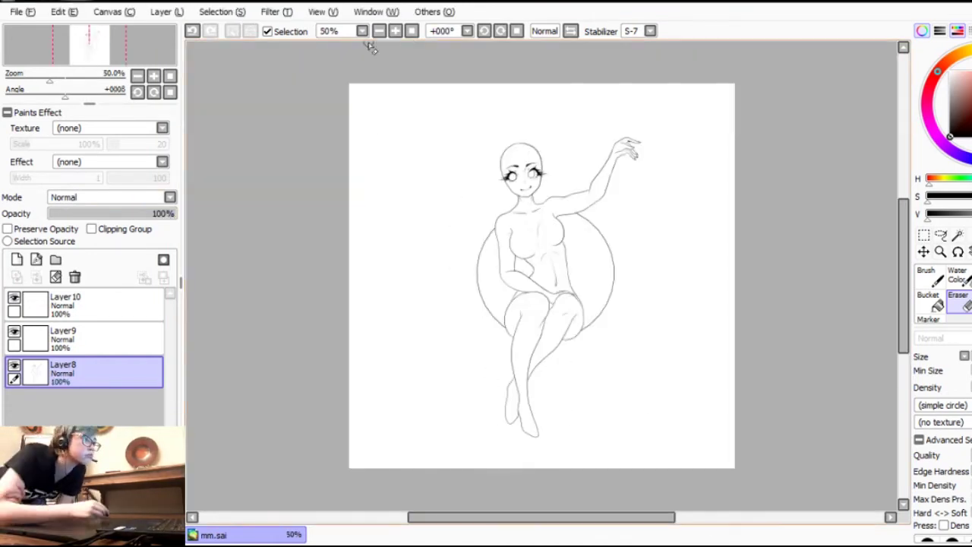
pyautogui.click(395, 31)
pyautogui.click(395, 31)
pyautogui.click(395, 31)
pyautogui.moveTo(904, 277); pyautogui.dragTo(904, 228)
pyautogui.click(926, 275)
pyautogui.hotkey('ctrl', '+')
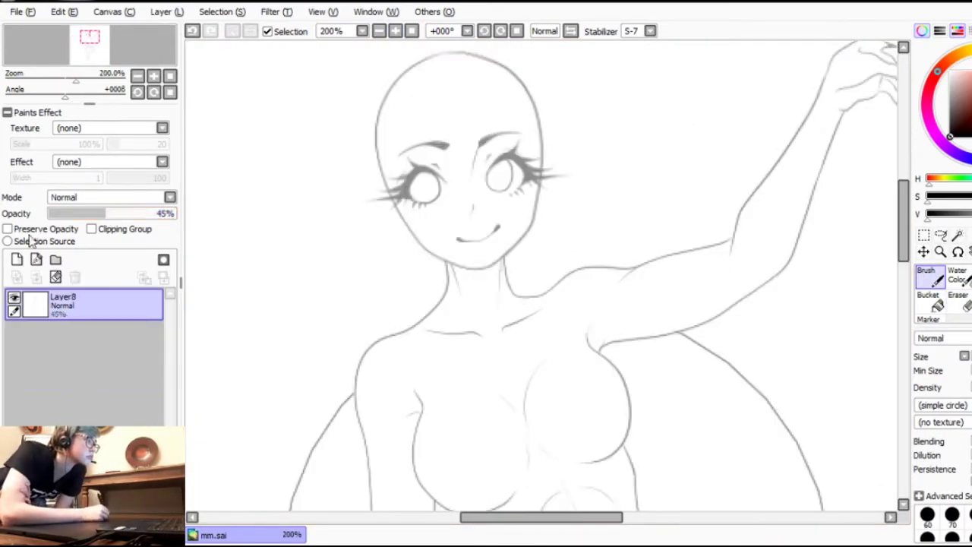
# Step: Try a few long hair strokes beside the face on a new layer and delete that layer
pyautogui.click(17, 260)
pyautogui.moveTo(564, 517); pyautogui.dragTo(532, 518)
pyautogui.moveTo(904, 220); pyautogui.dragTo(904, 212)
pyautogui.moveTo(536, 111)
pyautogui.mouseDown()
pyautogui.moveTo(496, 161)
pyautogui.moveTo(511, 130)
pyautogui.moveTo(497, 221)
pyautogui.moveTo(499, 330)
pyautogui.mouseUp()
pyautogui.click(193, 32)
pyautogui.moveTo(507, 257)
pyautogui.mouseDown()
pyautogui.moveTo(519, 367)
pyautogui.moveTo(514, 344)
pyautogui.moveTo(544, 405)
pyautogui.moveTo(535, 365)
pyautogui.moveTo(587, 425)
pyautogui.mouseUp()
pyautogui.click(74, 277)
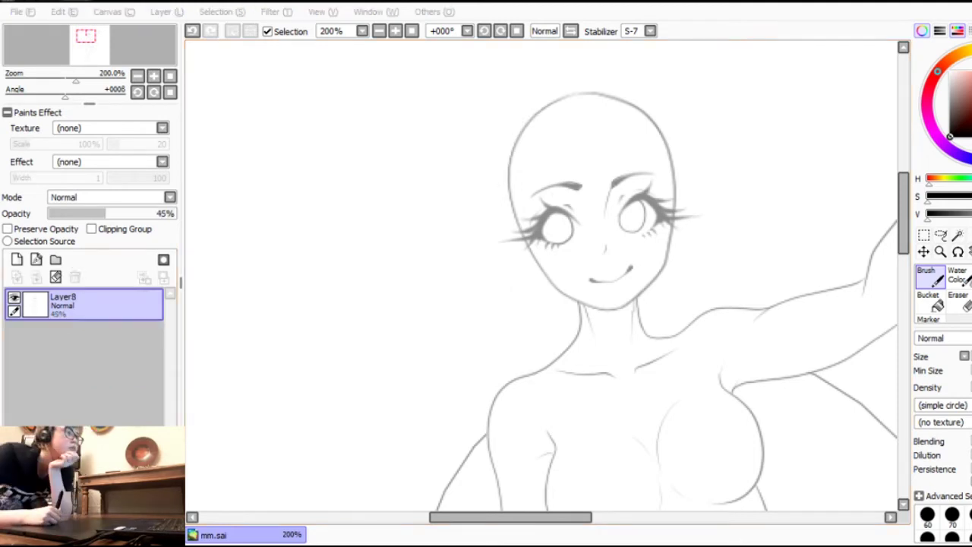
# Step: Try sketching short pointed bangs on a new layer with the view mirrored, and clear the layer
pyautogui.click(17, 259)
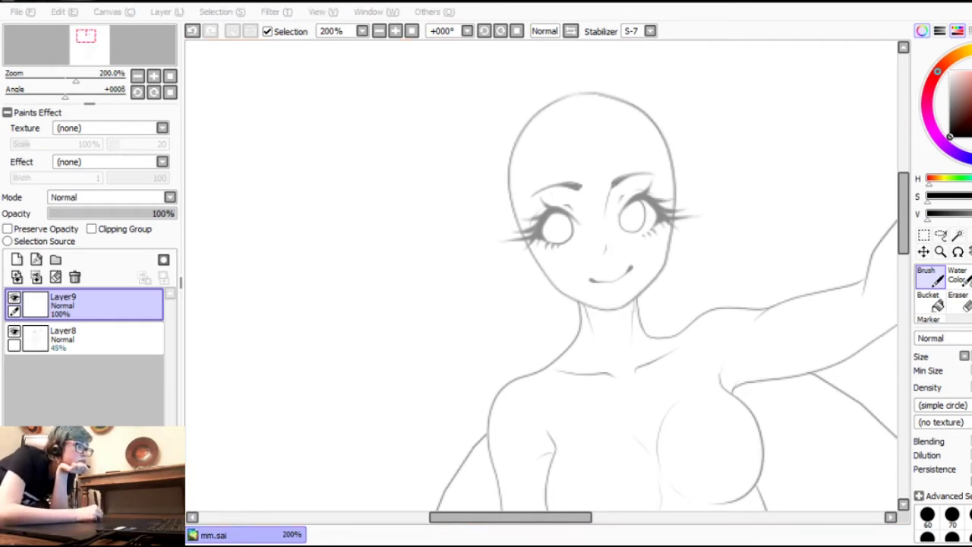
pyautogui.moveTo(611, 118)
pyautogui.mouseDown()
pyautogui.moveTo(618, 164)
pyautogui.moveTo(587, 209)
pyautogui.moveTo(581, 147)
pyautogui.mouseUp()
pyautogui.press('h')
pyautogui.moveTo(503, 131)
pyautogui.mouseDown()
pyautogui.moveTo(530, 207)
pyautogui.moveTo(539, 203)
pyautogui.mouseUp()
pyautogui.moveTo(533, 136)
pyautogui.mouseDown()
pyautogui.moveTo(579, 231)
pyautogui.moveTo(559, 139)
pyautogui.mouseUp()
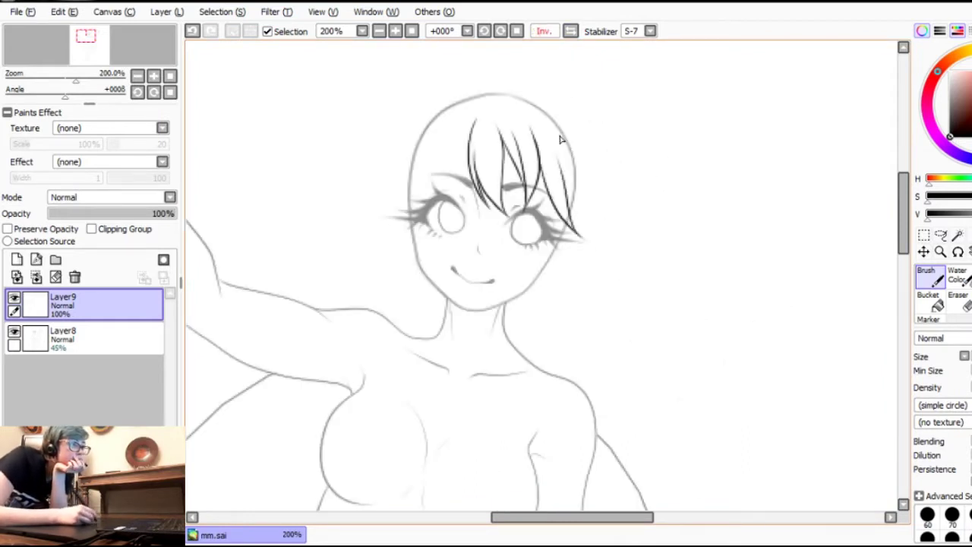
pyautogui.moveTo(457, 105)
pyautogui.mouseDown()
pyautogui.moveTo(548, 122)
pyautogui.moveTo(433, 183)
pyautogui.mouseUp()
pyautogui.moveTo(445, 122); pyautogui.dragTo(439, 186)
pyautogui.moveTo(450, 114); pyautogui.dragTo(484, 217)
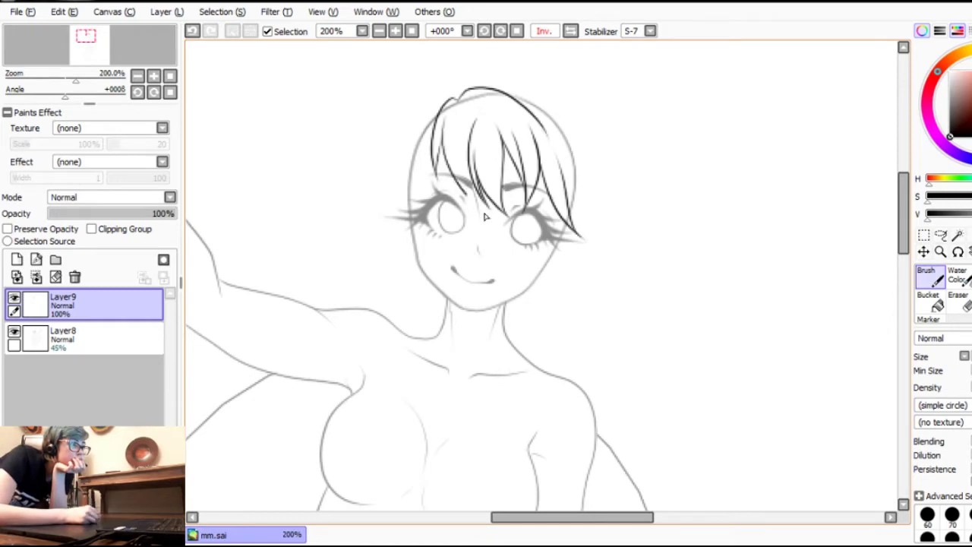
pyautogui.click(412, 31)
pyautogui.click(396, 31)
pyautogui.click(397, 32)
pyautogui.click(397, 31)
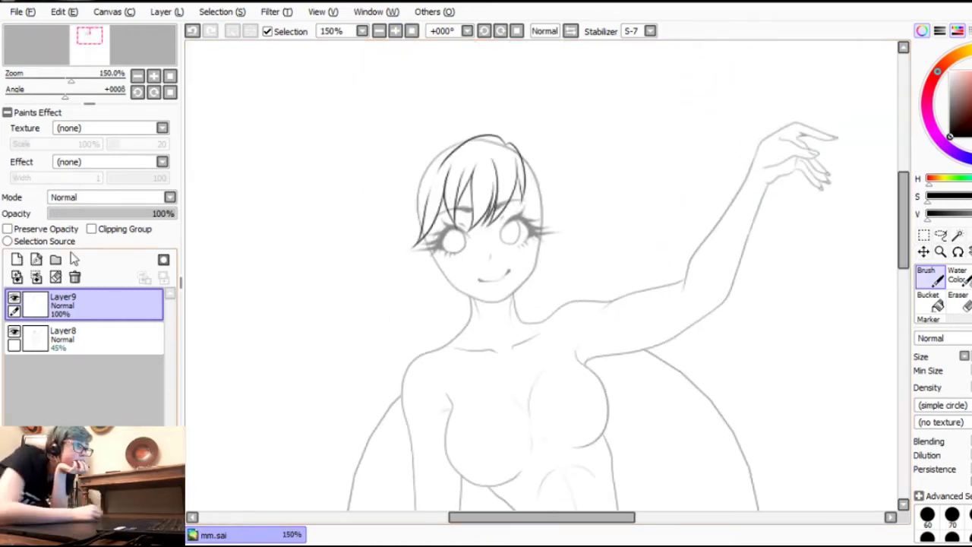
pyautogui.click(55, 278)
# Step: Try sketching long wavy hair down one side of the head and delete the layer
pyautogui.click(396, 31)
pyautogui.moveTo(410, 113)
pyautogui.mouseDown()
pyautogui.moveTo(356, 217)
pyautogui.moveTo(323, 244)
pyautogui.mouseUp()
pyautogui.moveTo(372, 199); pyautogui.dragTo(322, 287)
pyautogui.hotkey('ctrl', 'z')
pyautogui.hotkey('ctrl', 'z')
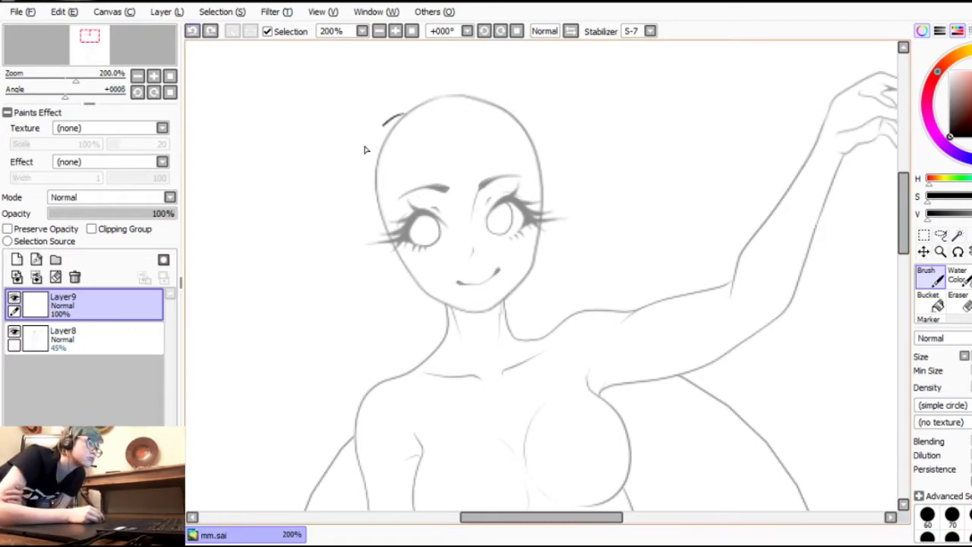
pyautogui.moveTo(404, 114); pyautogui.dragTo(287, 288)
pyautogui.moveTo(312, 247)
pyautogui.mouseDown()
pyautogui.moveTo(313, 346)
pyautogui.moveTo(321, 335)
pyautogui.moveTo(287, 428)
pyautogui.mouseUp()
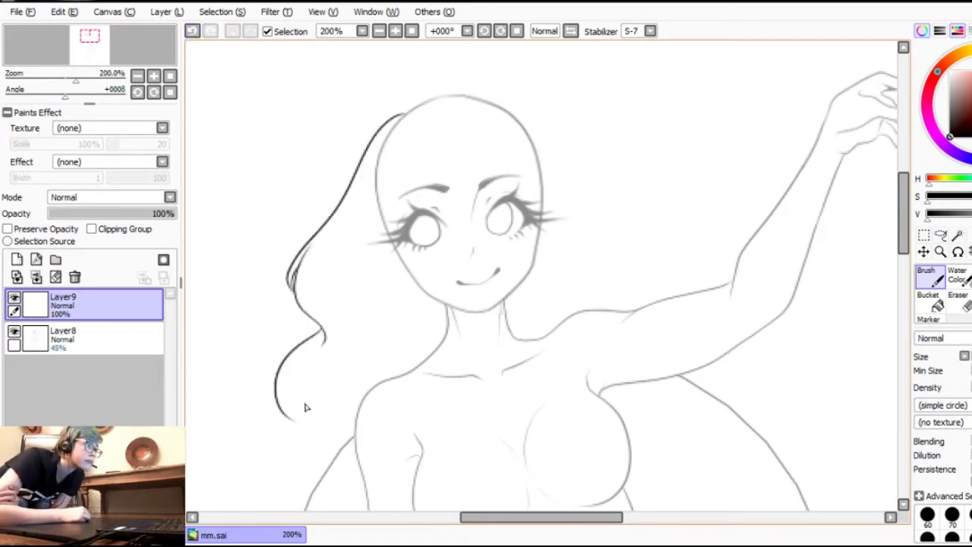
pyautogui.hotkey('ctrl', 'z')
pyautogui.moveTo(302, 263)
pyautogui.mouseDown()
pyautogui.moveTo(302, 297)
pyautogui.moveTo(367, 325)
pyautogui.mouseUp()
pyautogui.moveTo(358, 289)
pyautogui.mouseDown()
pyautogui.moveTo(394, 330)
pyautogui.moveTo(435, 338)
pyautogui.mouseUp()
pyautogui.click(74, 277)
# Step: Add a new layer above Layer8 and draw the hair's top outline over the crown of the head
pyautogui.click(17, 260)
pyautogui.click(412, 31)
pyautogui.click(395, 32)
pyautogui.click(396, 32)
pyautogui.moveTo(903, 255); pyautogui.dragTo(903, 204)
pyautogui.click(396, 32)
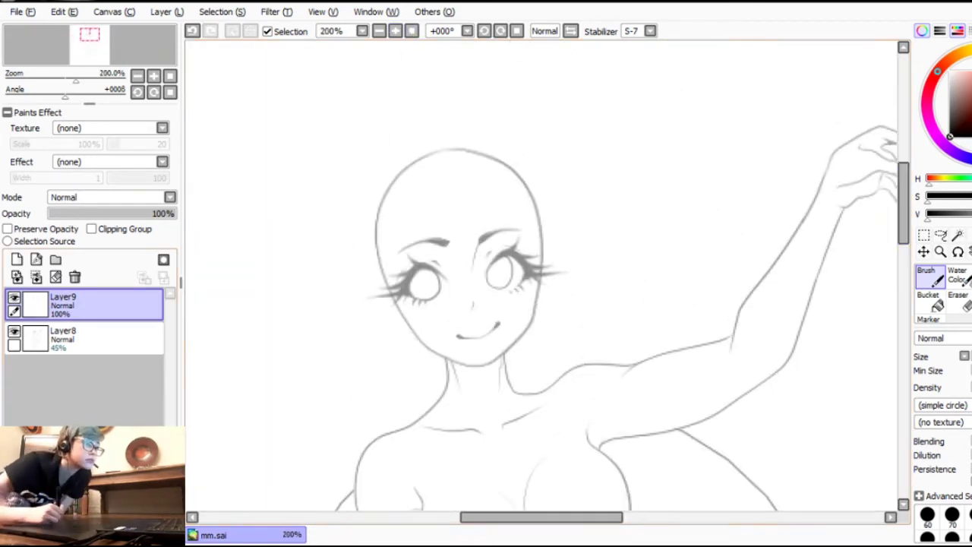
pyautogui.moveTo(480, 179); pyautogui.dragTo(460, 269)
pyautogui.hotkey('ctrl', 'z')
pyautogui.moveTo(399, 166)
pyautogui.mouseDown()
pyautogui.moveTo(506, 156)
pyautogui.moveTo(572, 218)
pyautogui.mouseUp()
pyautogui.moveTo(450, 149); pyautogui.dragTo(546, 196)
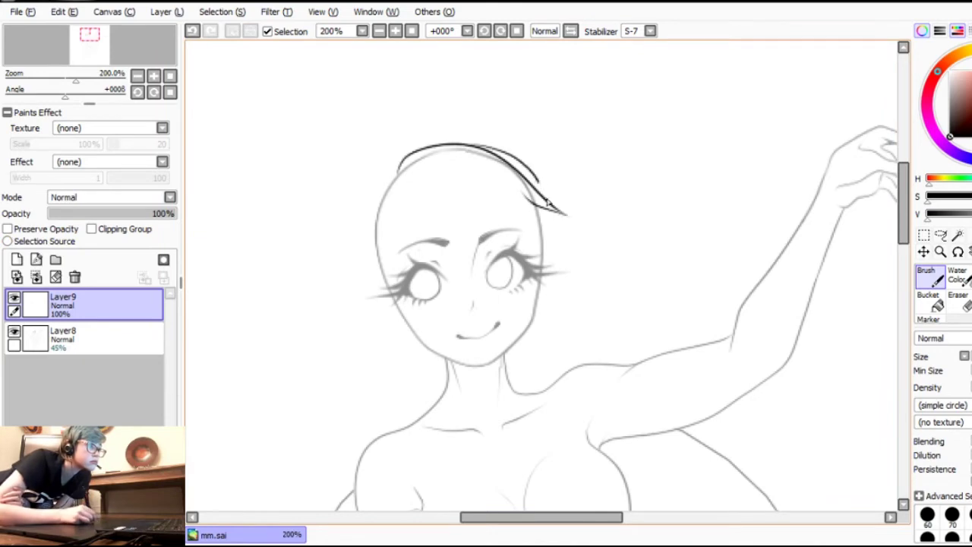
# Step: Draw side-swept bangs across the forehead, ending in points beside the far eye
pyautogui.moveTo(501, 168)
pyautogui.mouseDown()
pyautogui.moveTo(542, 218)
pyautogui.moveTo(556, 274)
pyautogui.mouseUp()
pyautogui.moveTo(473, 196); pyautogui.dragTo(555, 262)
pyautogui.moveTo(389, 175)
pyautogui.mouseDown()
pyautogui.moveTo(404, 246)
pyautogui.moveTo(433, 265)
pyautogui.moveTo(413, 235)
pyautogui.moveTo(521, 259)
pyautogui.mouseUp()
pyautogui.moveTo(460, 245)
pyautogui.mouseDown()
pyautogui.moveTo(515, 240)
pyautogui.moveTo(437, 178)
pyautogui.moveTo(469, 183)
pyautogui.moveTo(549, 247)
pyautogui.mouseUp()
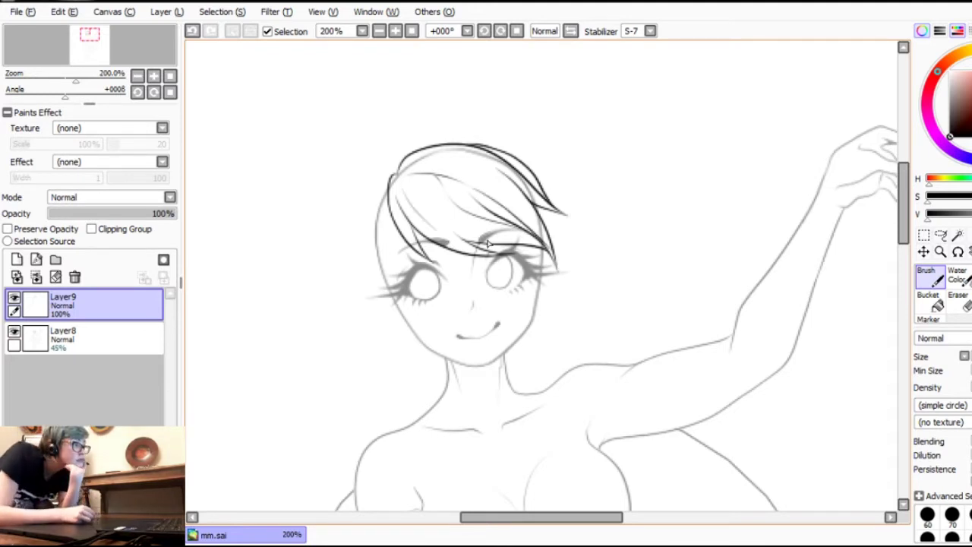
# Step: Draw the short locks framing both sides of the face down to the neck
pyautogui.moveTo(392, 171)
pyautogui.mouseDown()
pyautogui.moveTo(347, 263)
pyautogui.moveTo(351, 298)
pyautogui.moveTo(363, 269)
pyautogui.moveTo(369, 298)
pyautogui.mouseUp()
pyautogui.hotkey('ctrl', 'z')
pyautogui.moveTo(372, 234)
pyautogui.mouseDown()
pyautogui.moveTo(387, 314)
pyautogui.moveTo(408, 363)
pyautogui.mouseUp()
pyautogui.moveTo(389, 208)
pyautogui.mouseDown()
pyautogui.moveTo(394, 293)
pyautogui.moveTo(436, 331)
pyautogui.mouseUp()
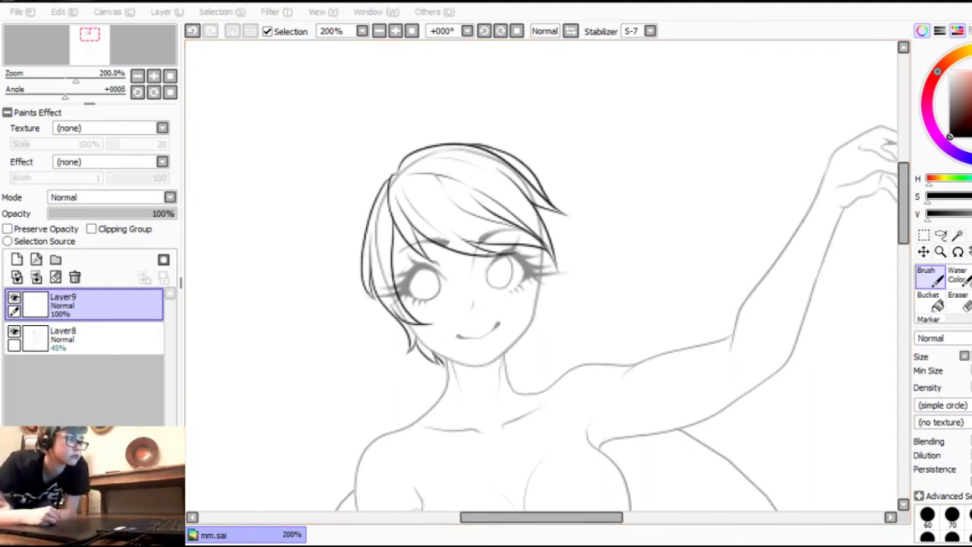
pyautogui.moveTo(549, 228)
pyautogui.mouseDown()
pyautogui.moveTo(554, 279)
pyautogui.moveTo(522, 359)
pyautogui.mouseUp()
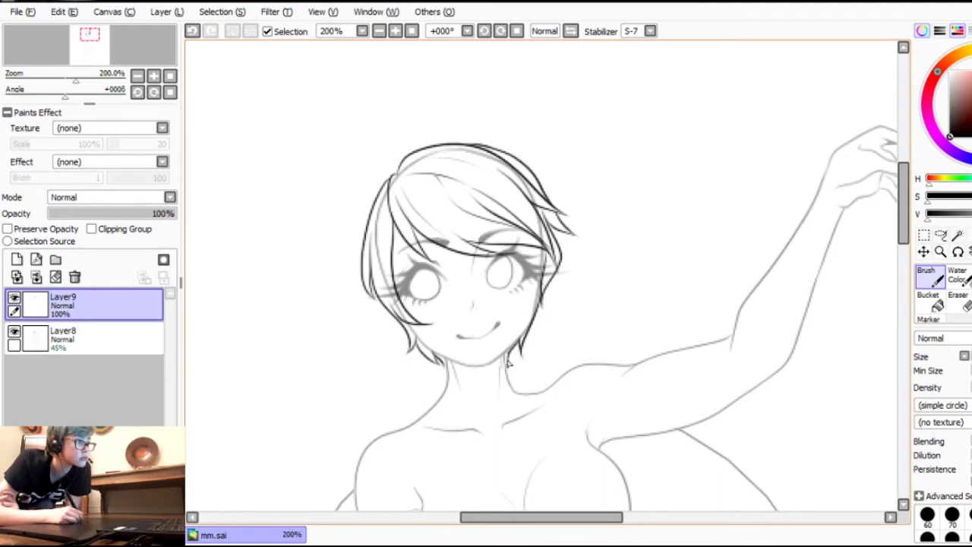
# Step: Erase the head outline under the hair on Layer8 and restore the layer's opacity to 100%
pyautogui.click(84, 338)
pyautogui.click(113, 214)
pyautogui.click(959, 297)
pyautogui.moveTo(544, 245)
pyautogui.mouseDown()
pyautogui.moveTo(544, 276)
pyautogui.moveTo(547, 246)
pyautogui.mouseUp()
pyautogui.click(194, 32)
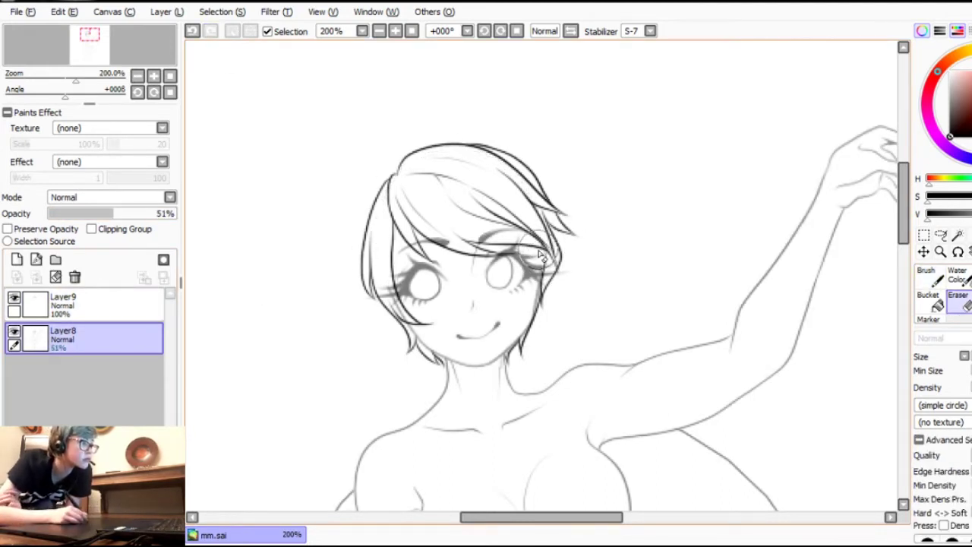
pyautogui.press('b')
pyautogui.press('e')
pyautogui.moveTo(379, 292); pyautogui.dragTo(404, 308)
pyautogui.press('b')
pyautogui.moveTo(120, 214); pyautogui.dragTo(180, 214)
# Step: Touch up the cheek and jaw outline beside the hair on Layer8 and return to Layer9 with the brush
pyautogui.moveTo(537, 249); pyautogui.dragTo(514, 324)
pyautogui.moveTo(514, 325)
pyautogui.mouseDown()
pyautogui.moveTo(539, 321)
pyautogui.moveTo(540, 300)
pyautogui.moveTo(544, 309)
pyautogui.mouseUp()
pyautogui.click(952, 298)
pyautogui.click(193, 32)
pyautogui.click(91, 305)
pyautogui.click(930, 278)
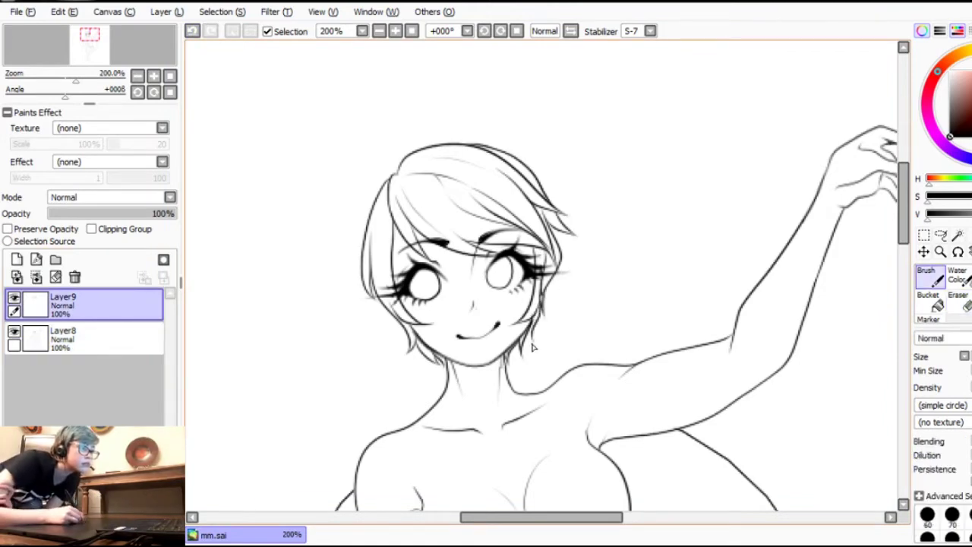
# Step: Fade Layer9 and rough in a hair bun beside the crown on a new layer
pyautogui.click(94, 214)
pyautogui.click(17, 259)
pyautogui.moveTo(389, 185)
pyautogui.mouseDown()
pyautogui.moveTo(353, 170)
pyautogui.moveTo(380, 255)
pyautogui.mouseUp()
pyautogui.hotkey('ctrl', 'z')
pyautogui.moveTo(392, 174)
pyautogui.mouseDown()
pyautogui.moveTo(338, 182)
pyautogui.moveTo(369, 228)
pyautogui.mouseUp()
pyautogui.click(393, 34)
pyautogui.moveTo(257, 156); pyautogui.dragTo(273, 210)
pyautogui.moveTo(256, 135); pyautogui.dragTo(263, 186)
pyautogui.moveTo(277, 124); pyautogui.dragTo(285, 207)
pyautogui.moveTo(289, 110)
pyautogui.mouseDown()
pyautogui.moveTo(285, 179)
pyautogui.moveTo(305, 132)
pyautogui.mouseUp()
# Step: Set Layer9 to 43% opacity, trace the faded rough bun on a new layer, and delete the rough layer
pyautogui.click(95, 339)
pyautogui.click(103, 213)
pyautogui.click(95, 304)
pyautogui.click(85, 214)
pyautogui.click(17, 259)
pyautogui.moveTo(276, 207)
pyautogui.mouseDown()
pyautogui.moveTo(259, 195)
pyautogui.moveTo(291, 108)
pyautogui.moveTo(281, 161)
pyautogui.mouseUp()
pyautogui.moveTo(257, 124)
pyautogui.mouseDown()
pyautogui.moveTo(242, 203)
pyautogui.moveTo(254, 124)
pyautogui.moveTo(267, 191)
pyautogui.mouseUp()
pyautogui.click(91, 339)
pyautogui.click(74, 277)
pyautogui.click(98, 305)
pyautogui.click(379, 31)
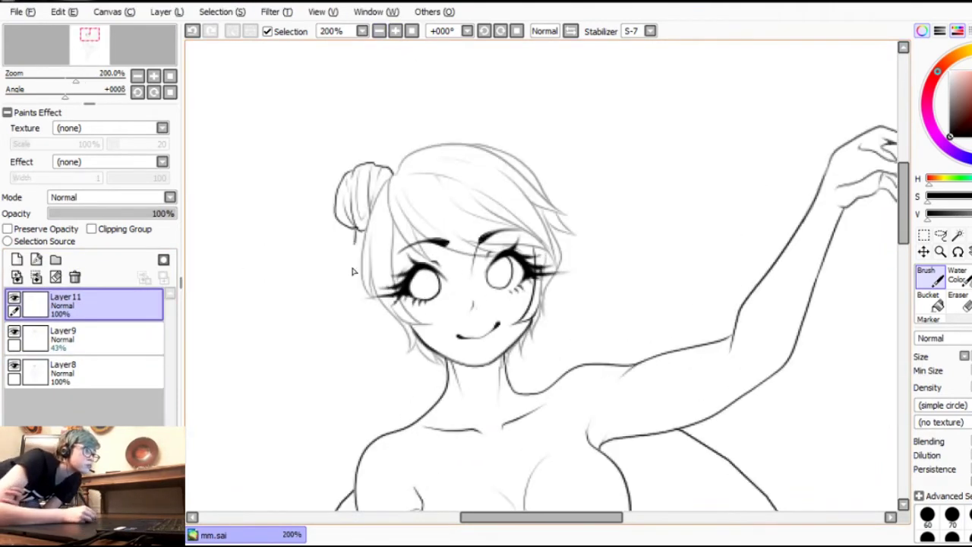
# Step: Draw a straight, shoulder-length ponytail with a tie hanging from the bun on Layer11
pyautogui.moveTo(386, 257)
pyautogui.mouseDown()
pyautogui.moveTo(555, 257)
pyautogui.moveTo(500, 401)
pyautogui.mouseUp()
pyautogui.moveTo(534, 287); pyautogui.dragTo(529, 442)
pyautogui.moveTo(529, 439); pyautogui.dragTo(528, 371)
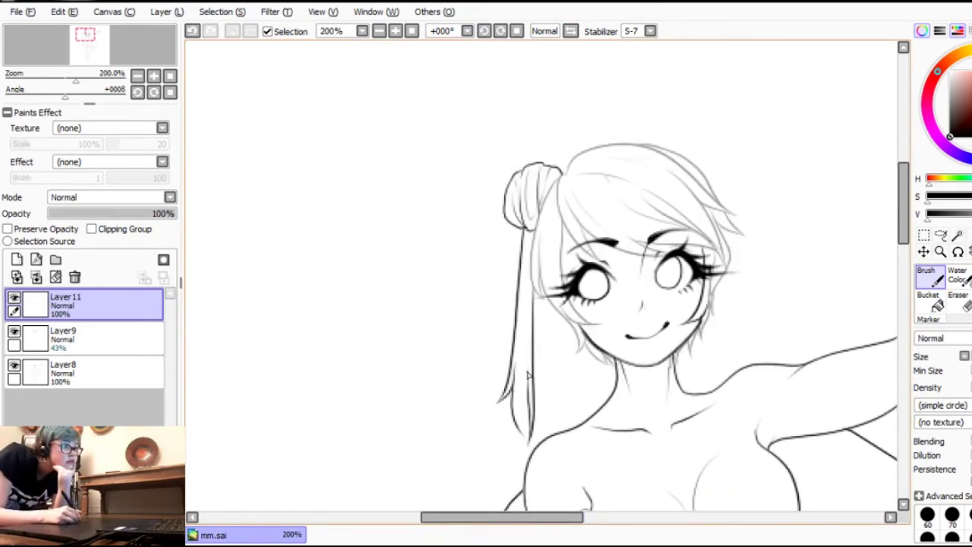
pyautogui.moveTo(523, 425); pyautogui.dragTo(525, 295)
pyautogui.click(379, 31)
pyautogui.click(396, 32)
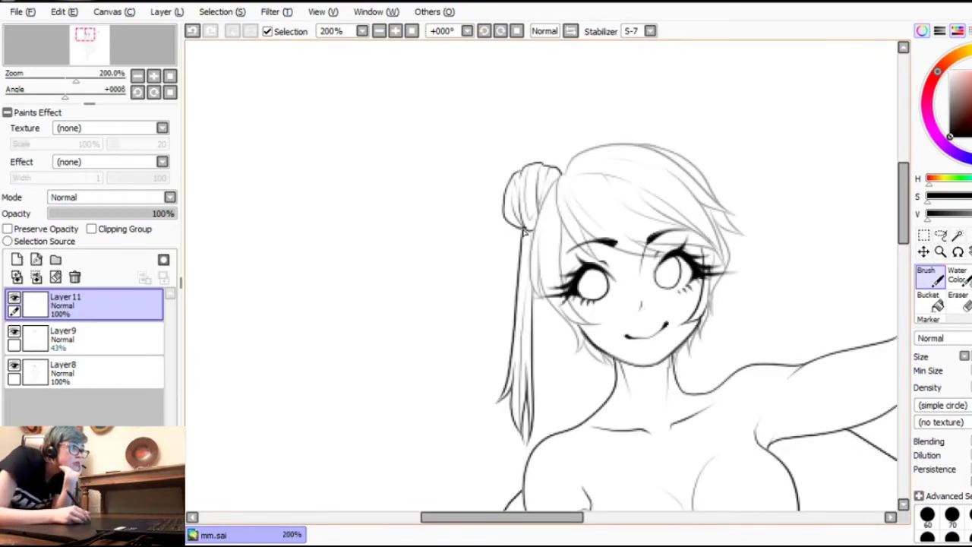
pyautogui.moveTo(524, 230); pyautogui.dragTo(527, 249)
pyautogui.moveTo(521, 240)
pyautogui.mouseDown()
pyautogui.moveTo(510, 291)
pyautogui.moveTo(528, 309)
pyautogui.mouseUp()
# Step: Restore Layer9 to 100% opacity and draw the second bun behind the head on Layer11
pyautogui.click(379, 31)
pyautogui.click(396, 32)
pyautogui.click(91, 338)
pyautogui.moveTo(114, 213); pyautogui.dragTo(206, 218)
pyautogui.click(122, 302)
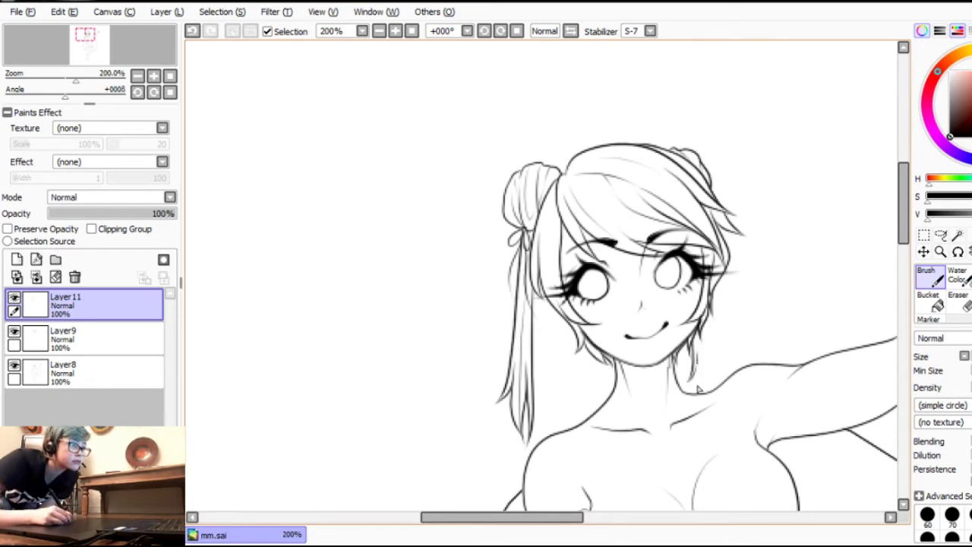
# Step: Erase the hanging ponytail strands on both sides of the head
pyautogui.moveTo(712, 365); pyautogui.dragTo(711, 383)
pyautogui.click(958, 301)
pyautogui.moveTo(507, 239); pyautogui.dragTo(514, 322)
pyautogui.moveTo(716, 323)
pyautogui.mouseDown()
pyautogui.moveTo(705, 408)
pyautogui.moveTo(694, 389)
pyautogui.mouseUp()
pyautogui.click(930, 279)
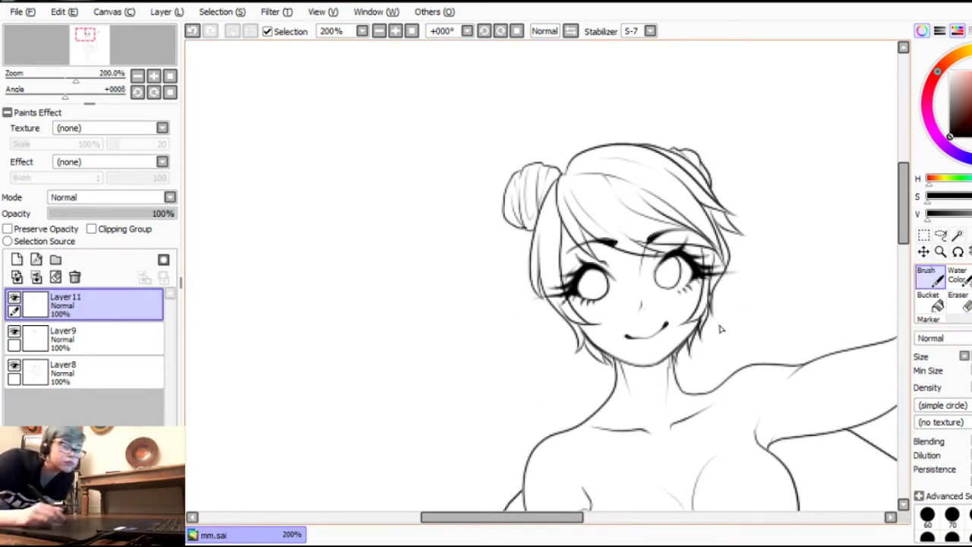
# Step: Add a new layer and draw the long outer curve of a pigtail from the first bun around the circle
pyautogui.moveTo(903, 211); pyautogui.dragTo(904, 227)
pyautogui.click(380, 32)
pyautogui.click(380, 32)
pyautogui.click(380, 32)
pyautogui.click(17, 259)
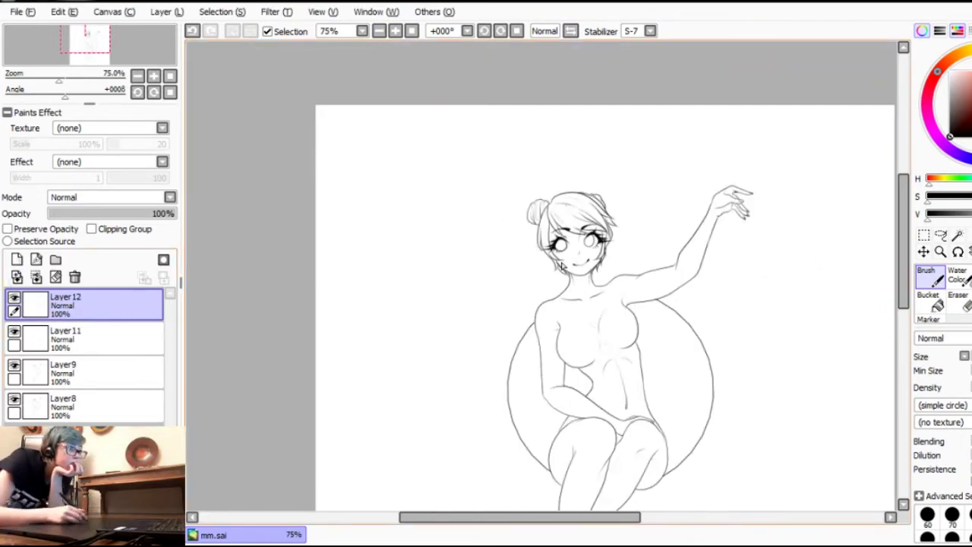
pyautogui.moveTo(540, 238)
pyautogui.mouseDown()
pyautogui.moveTo(494, 375)
pyautogui.moveTo(494, 410)
pyautogui.moveTo(539, 299)
pyautogui.moveTo(498, 418)
pyautogui.moveTo(522, 497)
pyautogui.mouseUp()
pyautogui.click(193, 31)
pyautogui.scroll(-3, 523, 493)
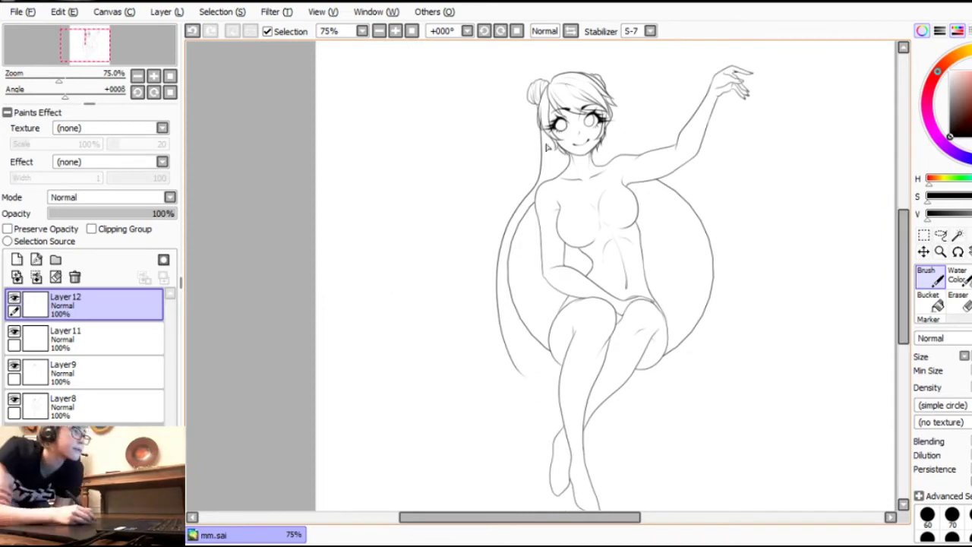
# Step: Draw the first pigtail's inner strands and its split, pointed tips beside the thigh
pyautogui.moveTo(511, 295); pyautogui.dragTo(539, 410)
pyautogui.moveTo(507, 306); pyautogui.dragTo(536, 389)
pyautogui.moveTo(532, 379); pyautogui.dragTo(508, 334)
pyautogui.hotkey('ctrl', 'z')
pyautogui.moveTo(526, 375); pyautogui.dragTo(504, 302)
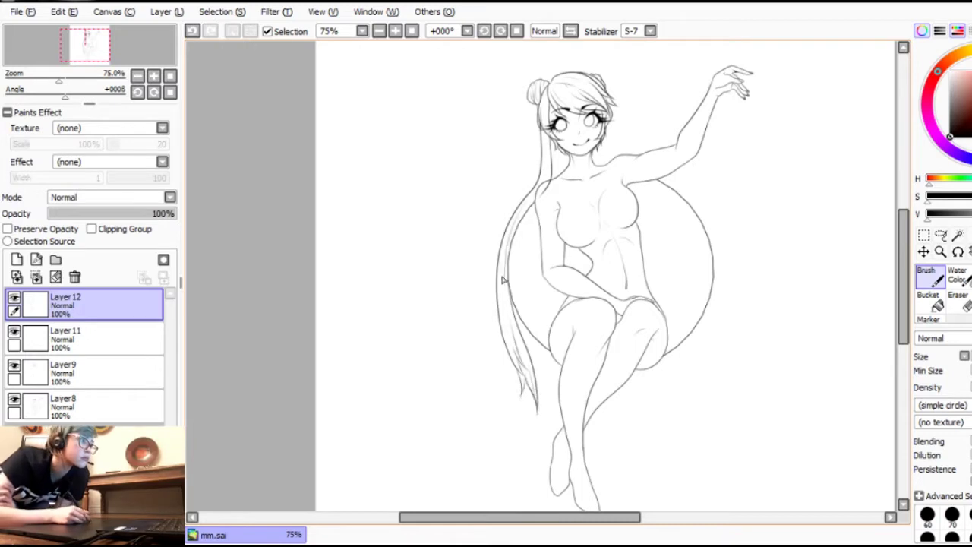
pyautogui.press('e')
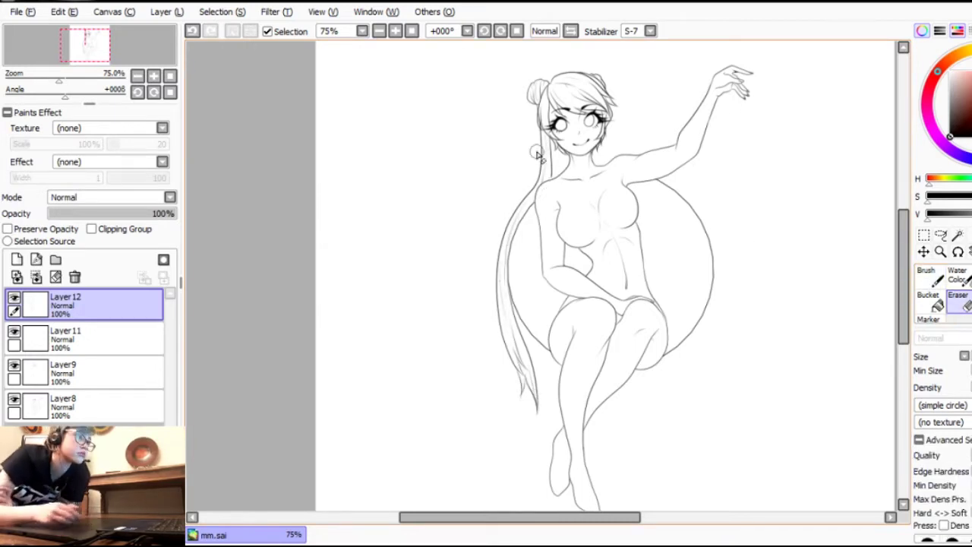
# Step: Add a new layer and draw the second pigtail's long outer curve from behind the raised arm around the circle
pyautogui.press('b')
pyautogui.click(16, 259)
pyautogui.scroll(1, 511, 121)
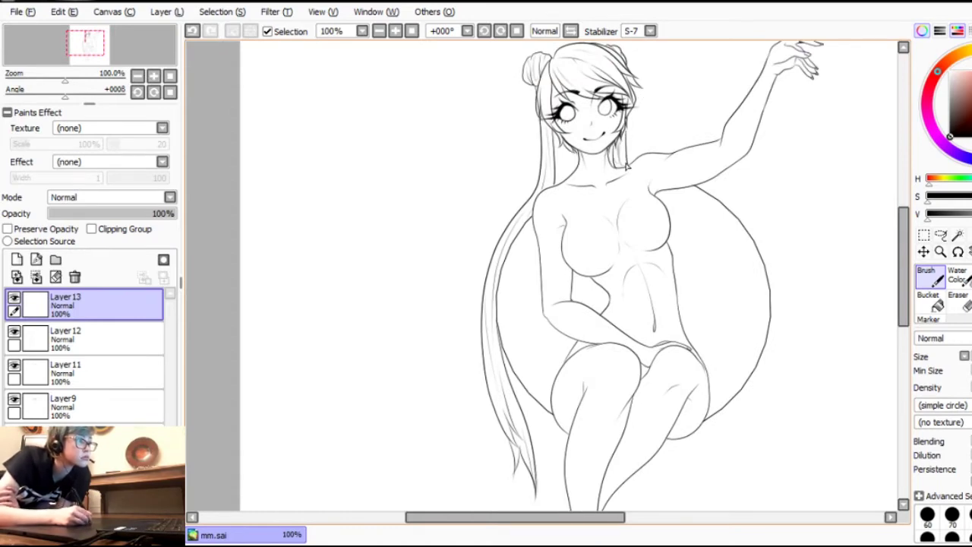
pyautogui.moveTo(704, 183)
pyautogui.mouseDown()
pyautogui.moveTo(780, 378)
pyautogui.moveTo(778, 454)
pyautogui.mouseUp()
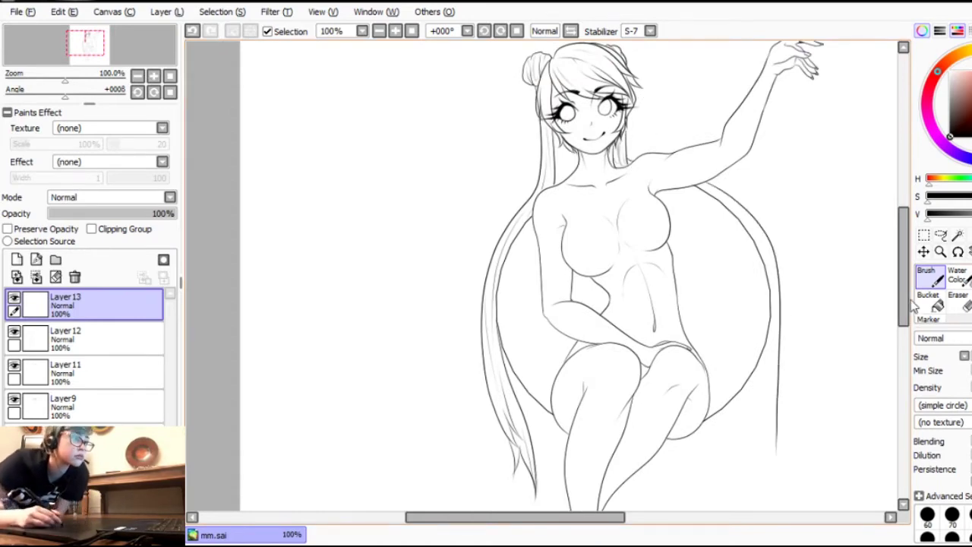
pyautogui.moveTo(904, 299); pyautogui.dragTo(904, 309)
pyautogui.press('e')
pyautogui.moveTo(749, 173); pyautogui.dragTo(778, 418)
pyautogui.press('b')
pyautogui.moveTo(768, 199); pyautogui.dragTo(782, 228)
pyautogui.hotkey('ctrl', 'z')
pyautogui.moveTo(747, 173)
pyautogui.mouseDown()
pyautogui.moveTo(792, 266)
pyautogui.moveTo(748, 438)
pyautogui.mouseUp()
pyautogui.click(788, 542)
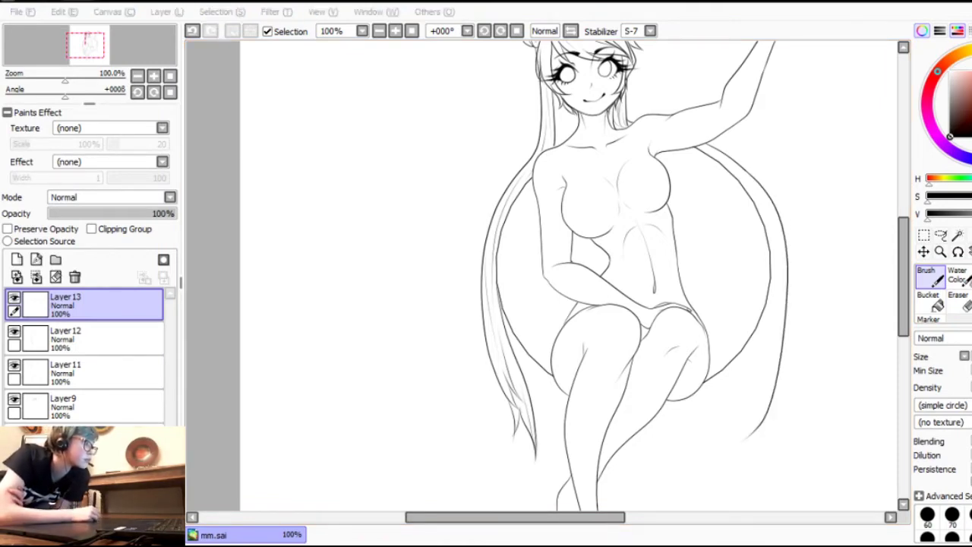
# Step: Draw the second pigtail's pointed tips and inner hair strands
pyautogui.click(380, 31)
pyautogui.click(396, 32)
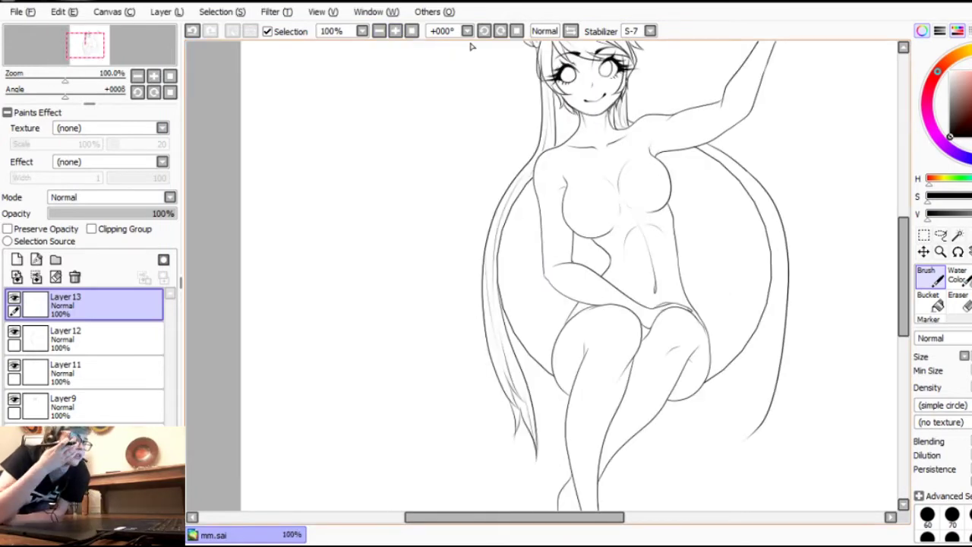
pyautogui.moveTo(767, 307); pyautogui.dragTo(741, 408)
pyautogui.moveTo(768, 346); pyautogui.dragTo(737, 452)
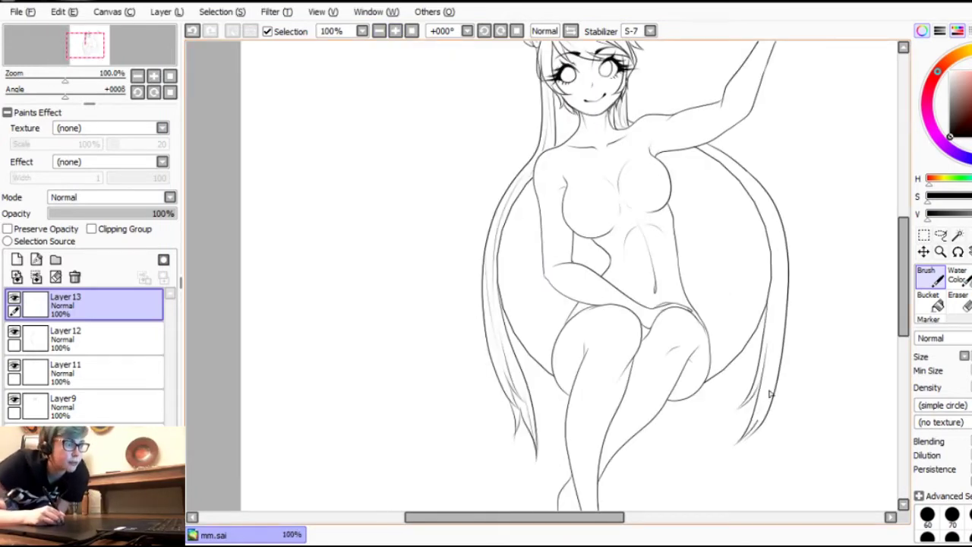
pyautogui.moveTo(781, 235); pyautogui.dragTo(769, 401)
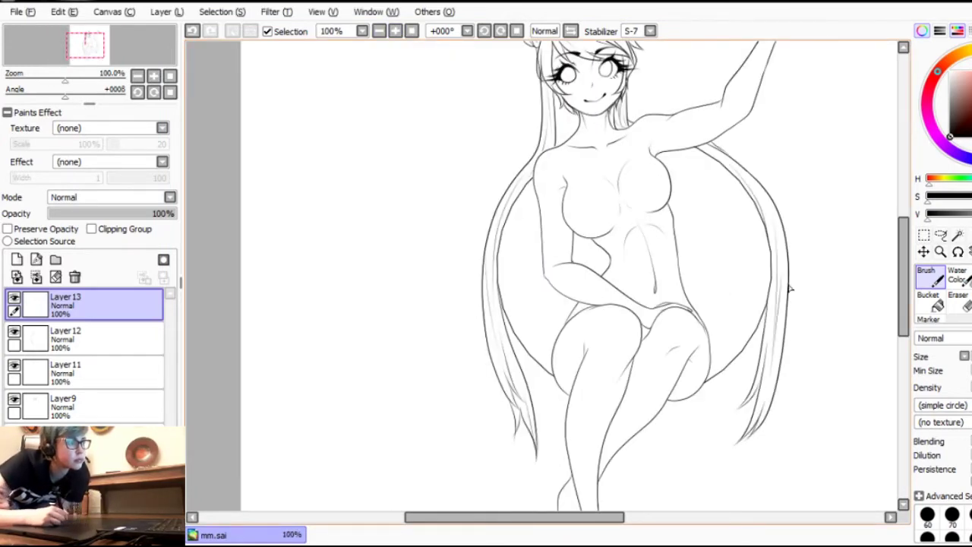
pyautogui.moveTo(500, 391); pyautogui.dragTo(504, 399)
pyautogui.click(379, 31)
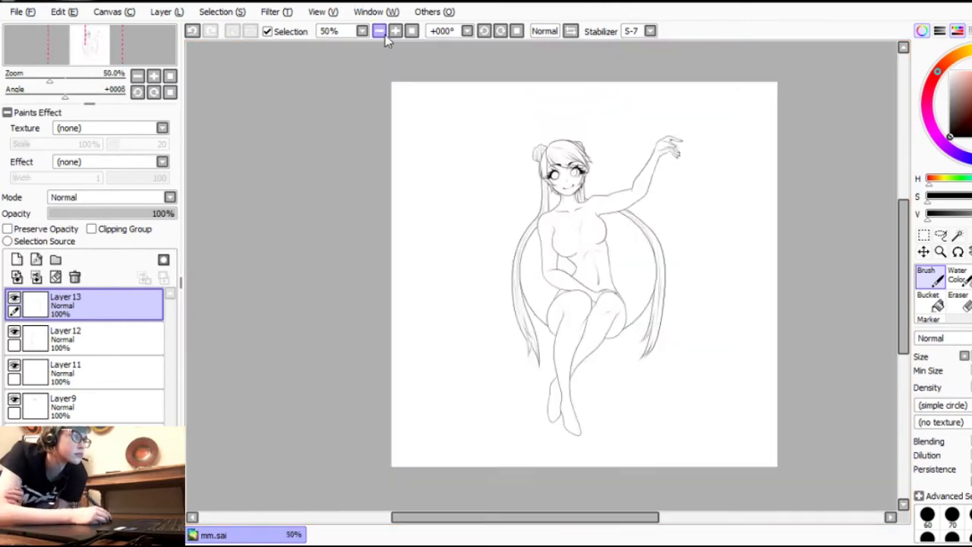
# Step: Delete the two layers that hold the first and second pigtails
pyautogui.click(396, 32)
pyautogui.click(396, 31)
pyautogui.click(379, 31)
pyautogui.click(379, 31)
pyautogui.click(379, 31)
pyautogui.click(75, 277)
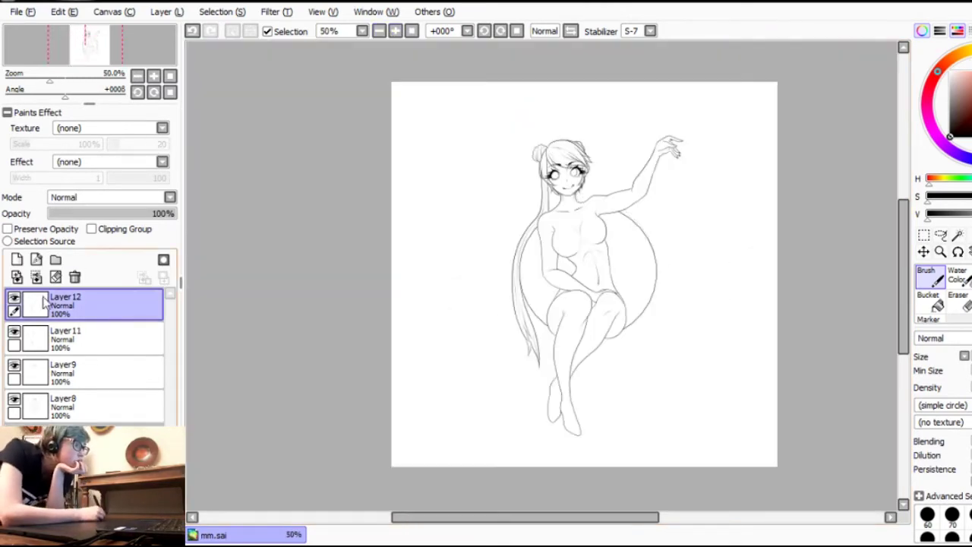
pyautogui.click(75, 277)
# Step: Add a new layer and draw the first pigtail curving outward from the bun around the circle to the thigh, with inner strands
pyautogui.click(17, 259)
pyautogui.click(395, 31)
pyautogui.moveTo(540, 131)
pyautogui.mouseDown()
pyautogui.moveTo(479, 315)
pyautogui.moveTo(521, 413)
pyautogui.mouseUp()
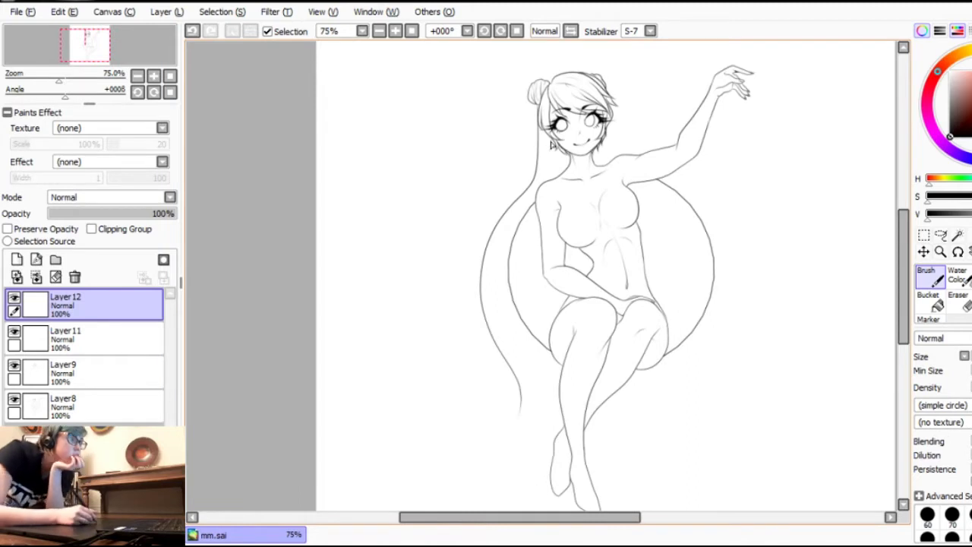
pyautogui.moveTo(545, 194)
pyautogui.mouseDown()
pyautogui.moveTo(494, 311)
pyautogui.moveTo(553, 374)
pyautogui.mouseUp()
pyautogui.click(192, 30)
pyautogui.click(192, 30)
pyautogui.moveTo(536, 131)
pyautogui.mouseDown()
pyautogui.moveTo(512, 375)
pyautogui.moveTo(553, 380)
pyautogui.moveTo(497, 243)
pyautogui.moveTo(528, 79)
pyautogui.mouseUp()
pyautogui.hotkey('ctrl', 'z')
pyautogui.moveTo(547, 111)
pyautogui.mouseDown()
pyautogui.moveTo(493, 282)
pyautogui.moveTo(540, 371)
pyautogui.mouseUp()
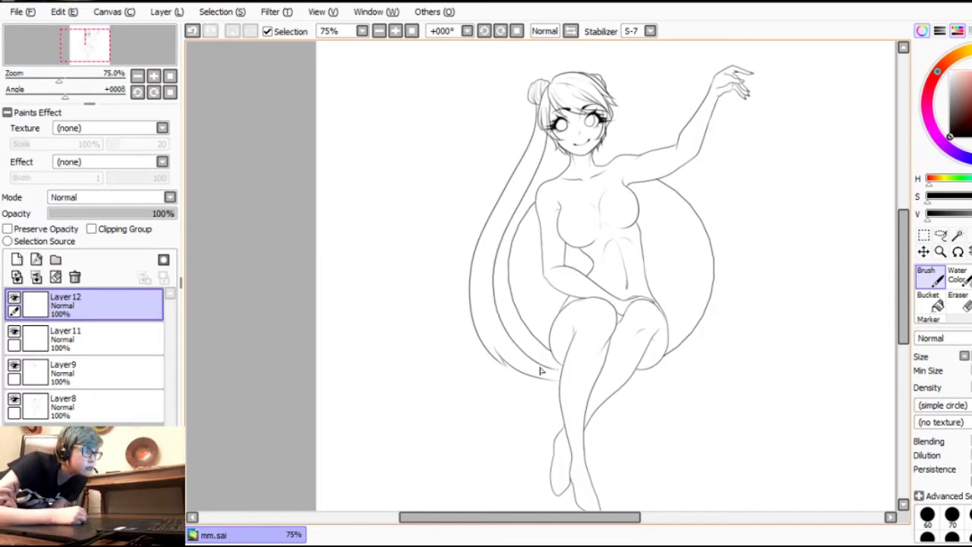
pyautogui.moveTo(531, 171)
pyautogui.mouseDown()
pyautogui.moveTo(496, 219)
pyautogui.moveTo(505, 346)
pyautogui.mouseUp()
# Step: Draw the second pigtail sweeping from behind the raised arm around the circle, with inner strands and pointed tips near the hip
pyautogui.moveTo(642, 162)
pyautogui.mouseDown()
pyautogui.moveTo(720, 335)
pyautogui.moveTo(684, 372)
pyautogui.mouseUp()
pyautogui.click(501, 31)
pyautogui.click(196, 31)
pyautogui.moveTo(626, 140)
pyautogui.mouseDown()
pyautogui.moveTo(729, 266)
pyautogui.moveTo(652, 389)
pyautogui.moveTo(709, 397)
pyautogui.moveTo(675, 160)
pyautogui.moveTo(633, 121)
pyautogui.mouseUp()
pyautogui.press('e')
pyautogui.moveTo(646, 179)
pyautogui.mouseDown()
pyautogui.moveTo(711, 187)
pyautogui.moveTo(724, 390)
pyautogui.mouseUp()
pyautogui.click(930, 277)
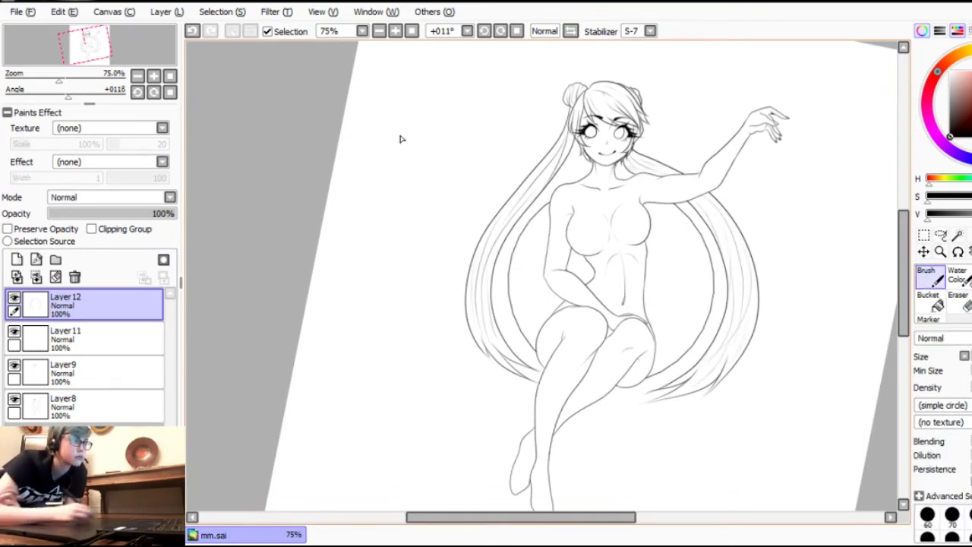
pyautogui.press('Home')
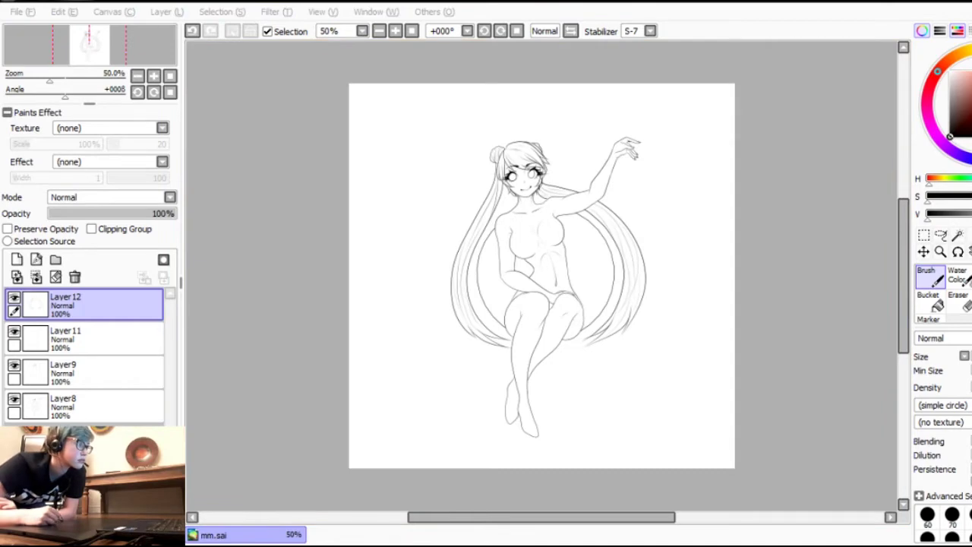
pyautogui.click(395, 30)
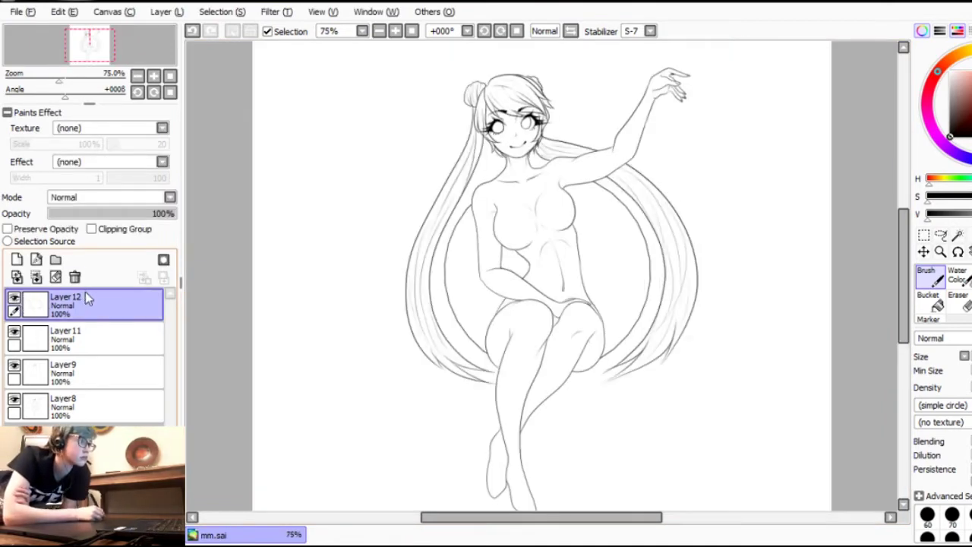
# Step: Delete the layer holding both curved pigtails and add a new empty layer in its place
pyautogui.click(74, 277)
pyautogui.click(193, 31)
pyautogui.click(925, 236)
pyautogui.click(14, 298)
pyautogui.click(15, 297)
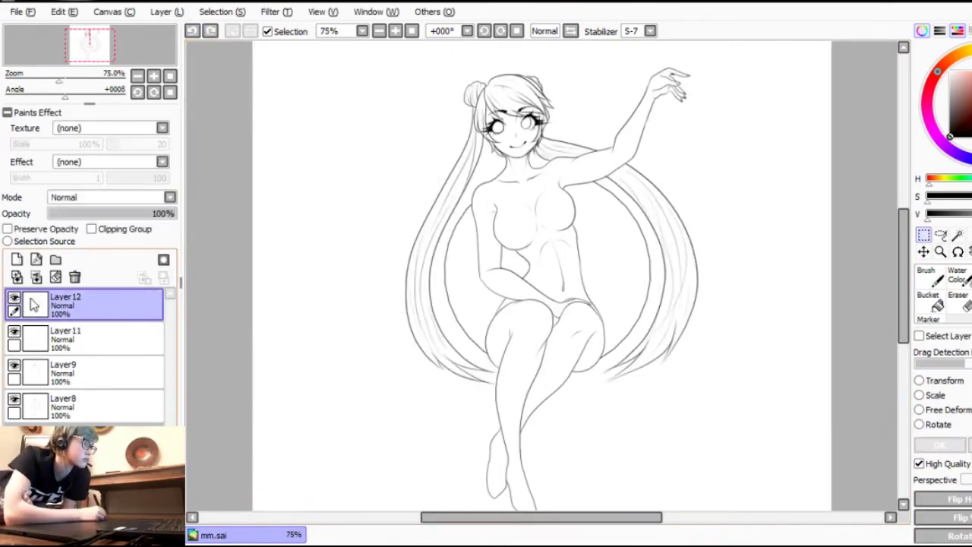
pyautogui.click(957, 236)
pyautogui.click(932, 278)
pyautogui.click(74, 277)
pyautogui.click(17, 260)
# Step: Try long pigtail outlines curving outward around the circle from the buns
pyautogui.moveTo(462, 160); pyautogui.dragTo(435, 377)
pyautogui.moveTo(478, 142); pyautogui.dragTo(447, 378)
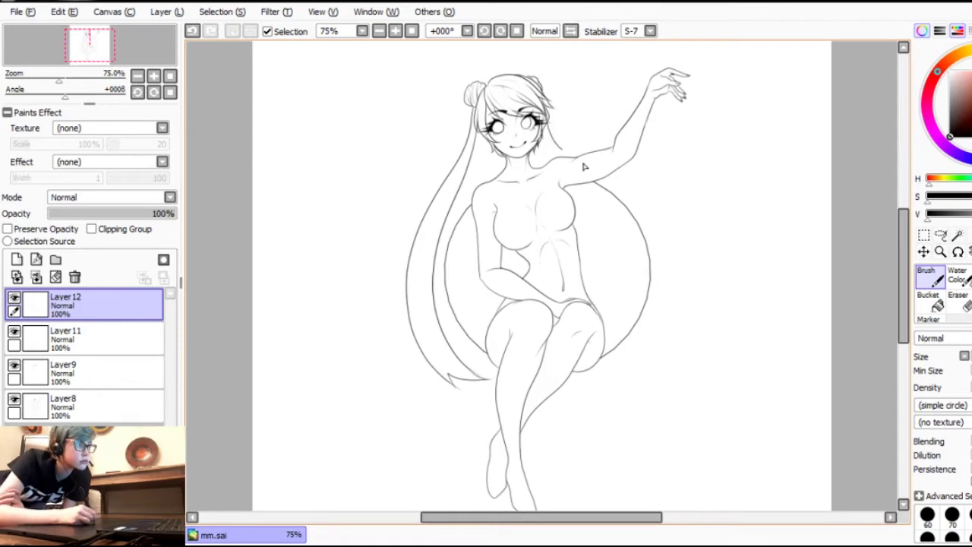
pyautogui.press('Delete')
# Step: Draw the first pigtail falling straight from the bun over the shoulder, looping along the circle's edge and ending in a hanging tip
pyautogui.moveTo(477, 108)
pyautogui.mouseDown()
pyautogui.moveTo(479, 277)
pyautogui.moveTo(460, 312)
pyautogui.moveTo(453, 285)
pyautogui.mouseUp()
pyautogui.click(397, 32)
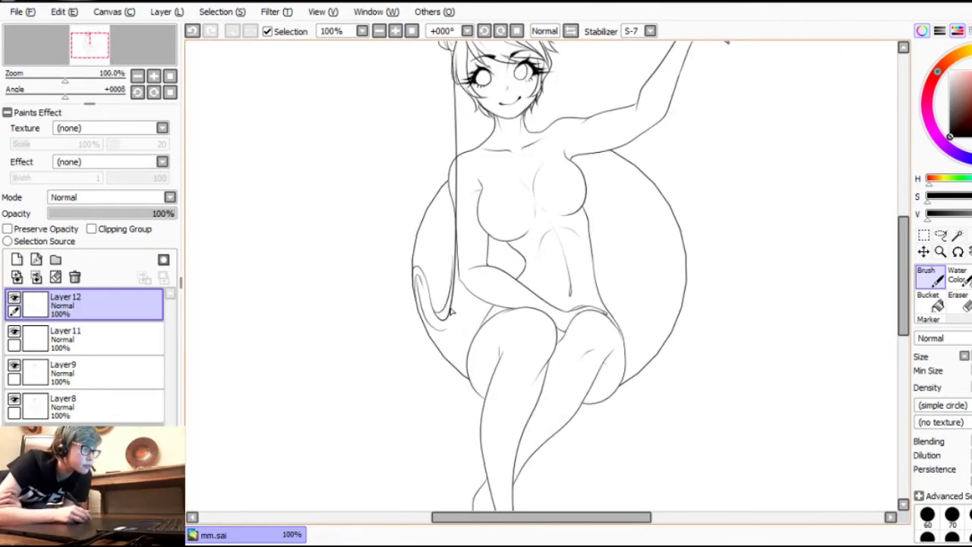
pyautogui.moveTo(448, 422); pyautogui.dragTo(450, 346)
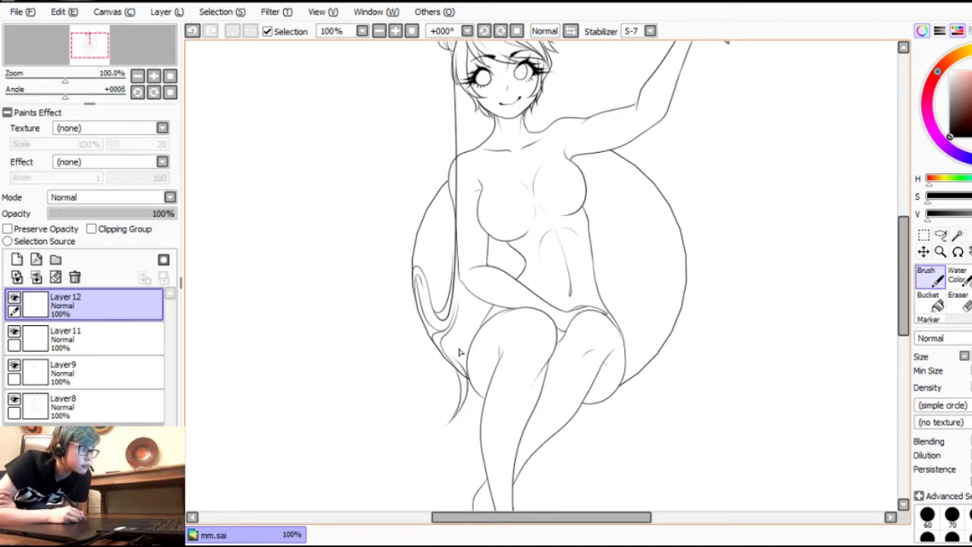
pyautogui.moveTo(470, 105); pyautogui.dragTo(477, 271)
pyautogui.moveTo(480, 333); pyautogui.dragTo(468, 244)
pyautogui.moveTo(465, 178); pyautogui.dragTo(469, 370)
pyautogui.moveTo(461, 86); pyautogui.dragTo(464, 201)
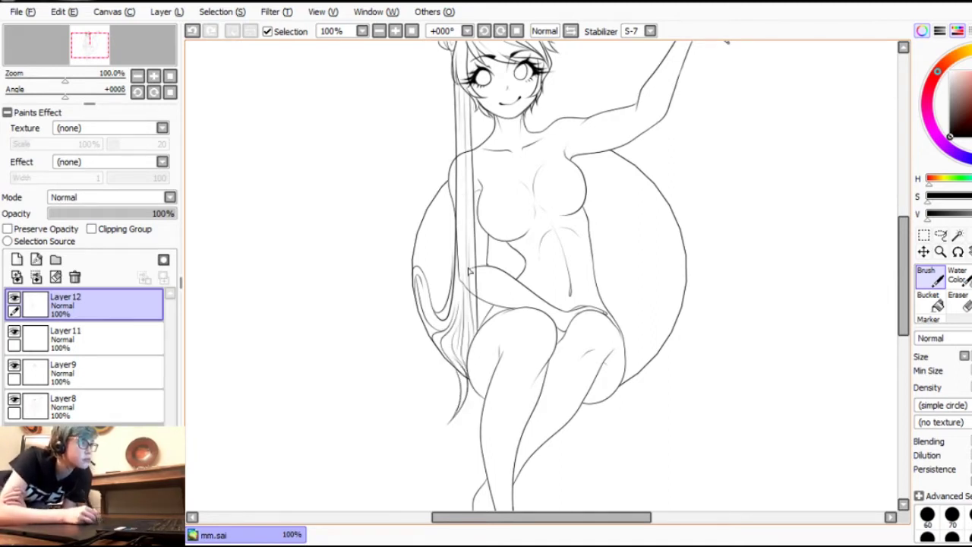
# Step: Add draped hair folds inside the circle beside the first arm and in the gap between forearm and thigh
pyautogui.scroll(-1, 458, 263)
pyautogui.scroll(3, 365, 270)
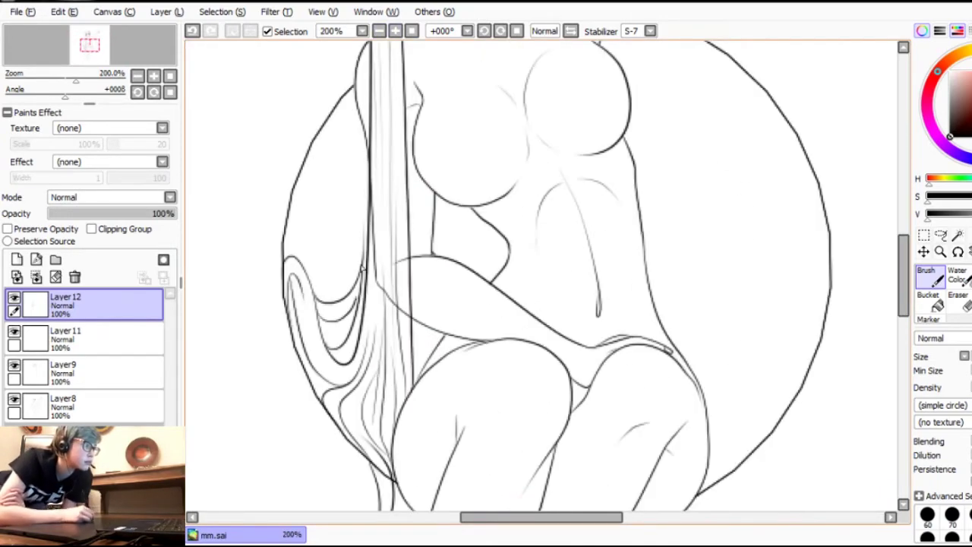
pyautogui.moveTo(410, 307); pyautogui.dragTo(439, 336)
pyautogui.moveTo(422, 261); pyautogui.dragTo(436, 255)
pyautogui.moveTo(367, 226)
pyautogui.mouseDown()
pyautogui.moveTo(319, 283)
pyautogui.moveTo(304, 257)
pyautogui.mouseUp()
pyautogui.moveTo(304, 256)
pyautogui.mouseDown()
pyautogui.moveTo(357, 281)
pyautogui.moveTo(367, 199)
pyautogui.mouseUp()
# Step: Draw the second pigtail straight down the chest, with draped strands gathering along the circle beside the hip
pyautogui.click(379, 32)
pyautogui.click(379, 31)
pyautogui.click(395, 31)
pyautogui.click(379, 31)
pyautogui.click(380, 31)
pyautogui.moveTo(543, 140); pyautogui.dragTo(631, 310)
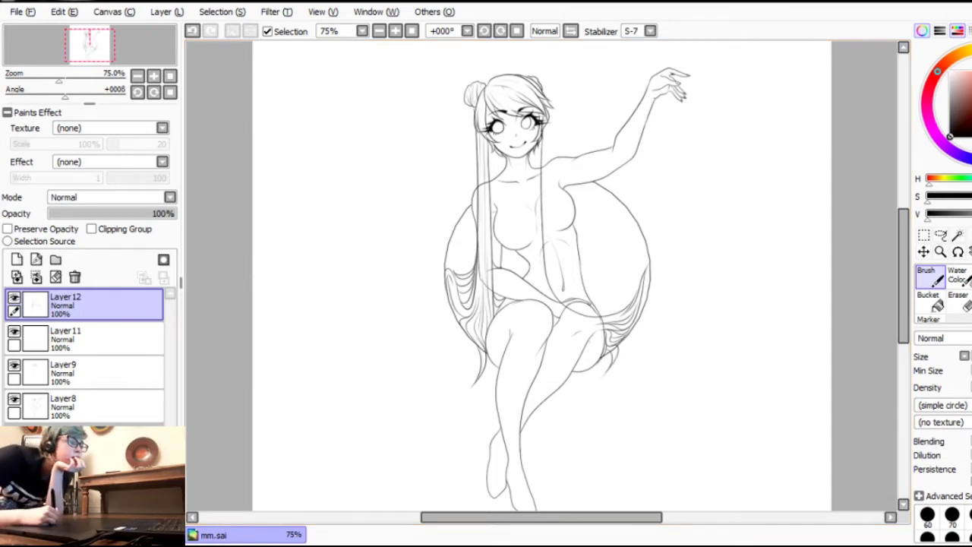
pyautogui.click(958, 302)
pyautogui.click(931, 279)
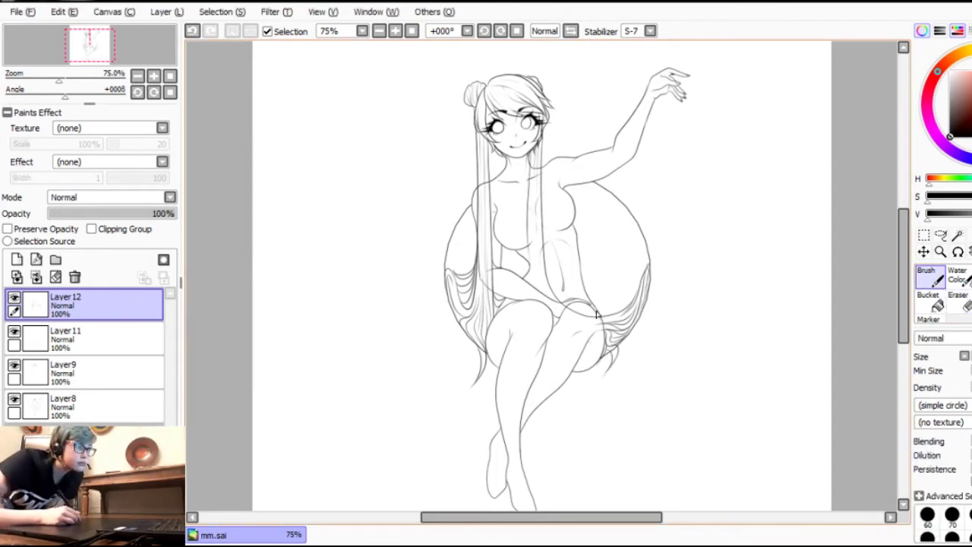
# Step: Erase the hair tips hanging below the circle and the first pigtail's lines crossing the shoulder and arm
pyautogui.press('e')
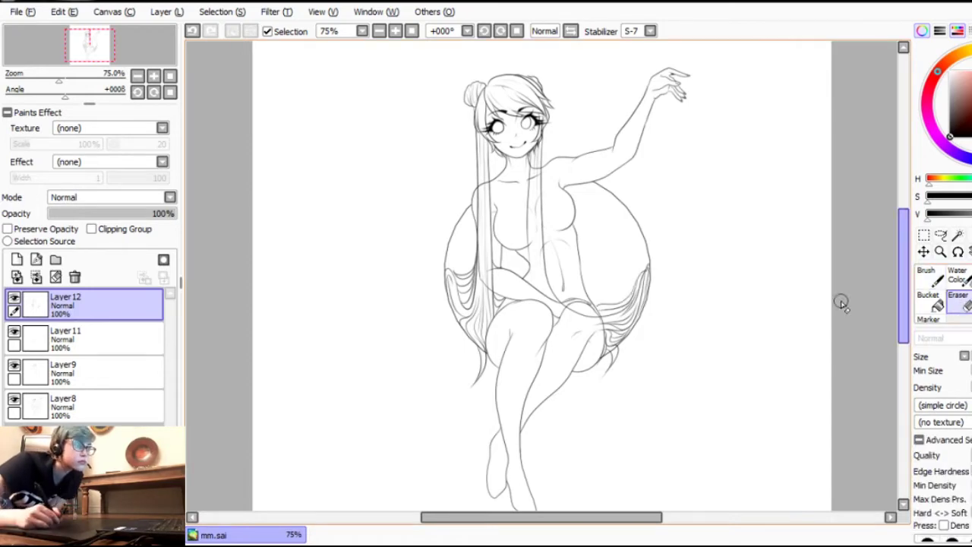
pyautogui.moveTo(477, 372); pyautogui.dragTo(372, 319)
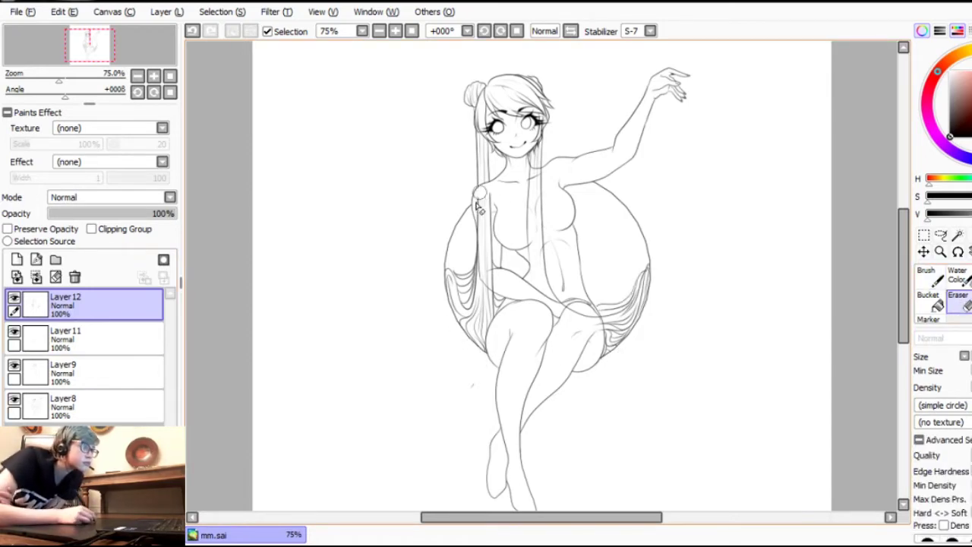
pyautogui.scroll(2, 479, 196)
pyautogui.moveTo(426, 154); pyautogui.dragTo(448, 279)
pyautogui.moveTo(420, 143)
pyautogui.mouseDown()
pyautogui.moveTo(444, 102)
pyautogui.moveTo(449, 167)
pyautogui.mouseUp()
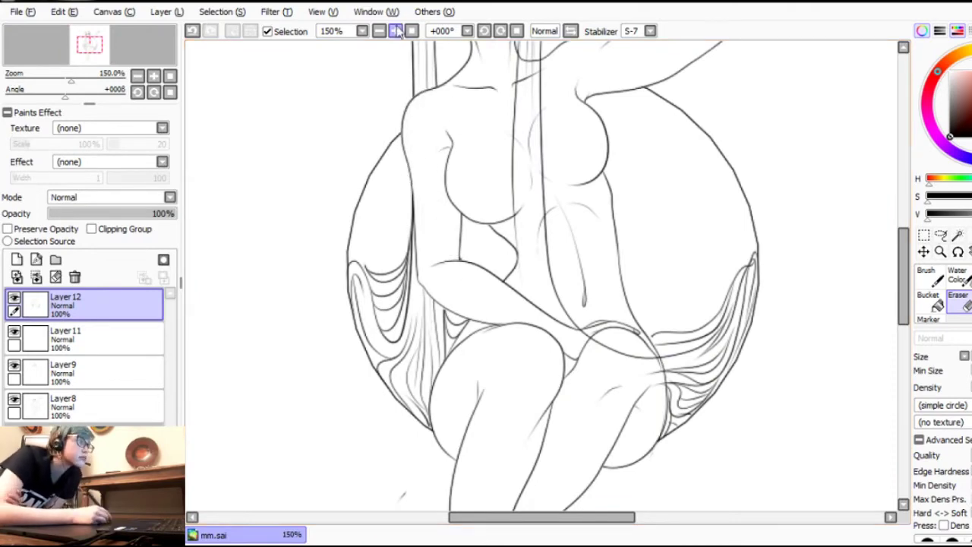
# Step: Erase the second pigtail's lines over the chest and lap, and redraw a short hair strand beside the waist
pyautogui.click(411, 31)
pyautogui.moveTo(532, 186)
pyautogui.mouseDown()
pyautogui.moveTo(554, 196)
pyautogui.moveTo(539, 242)
pyautogui.moveTo(530, 201)
pyautogui.moveTo(560, 309)
pyautogui.moveTo(591, 303)
pyautogui.mouseUp()
pyautogui.click(395, 31)
pyautogui.click(396, 31)
pyautogui.click(931, 277)
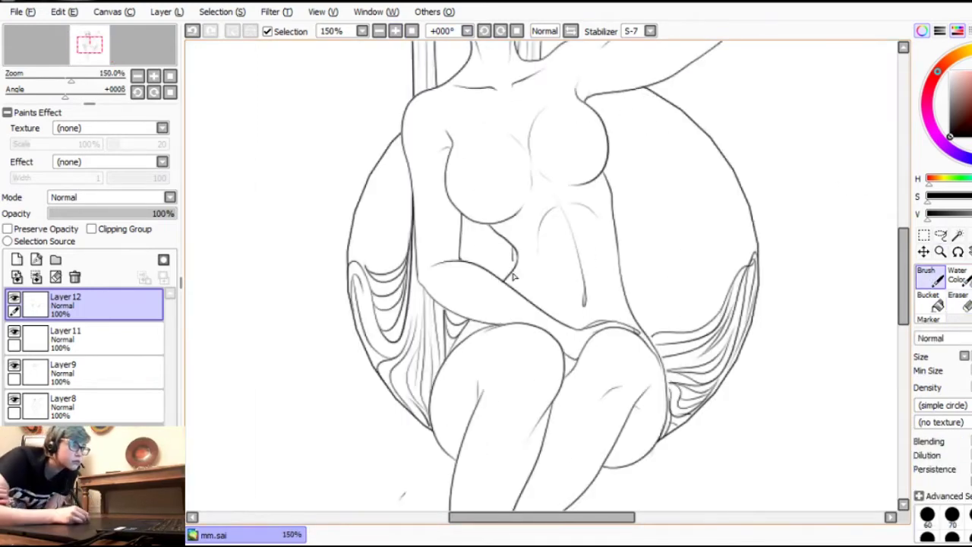
pyautogui.moveTo(514, 274); pyautogui.dragTo(517, 254)
pyautogui.click(380, 31)
pyautogui.click(380, 31)
pyautogui.click(380, 31)
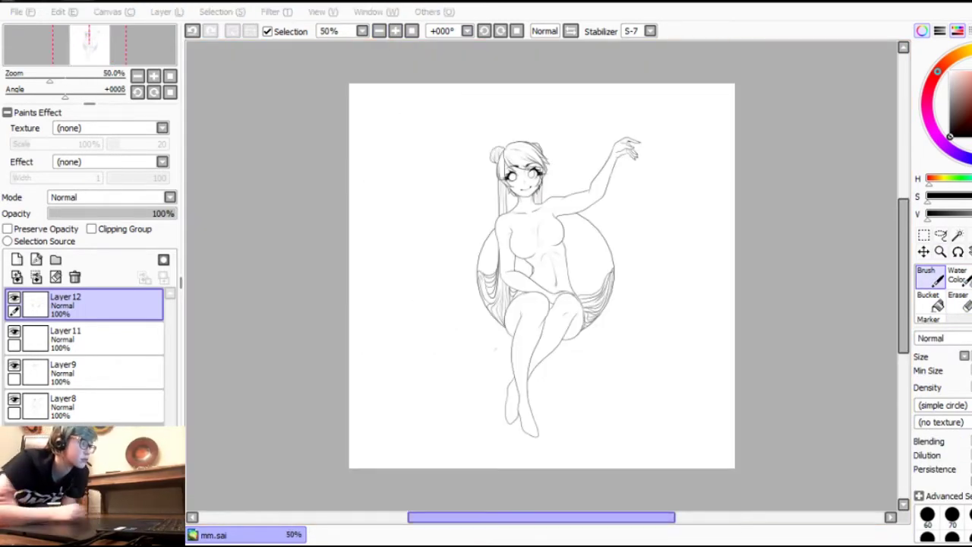
pyautogui.click(382, 45)
# Step: Add a new layer and draw a thin loop with trailing pointed ends hanging below the first bun
pyautogui.click(395, 31)
pyautogui.click(396, 31)
pyautogui.scroll(3, 903, 278)
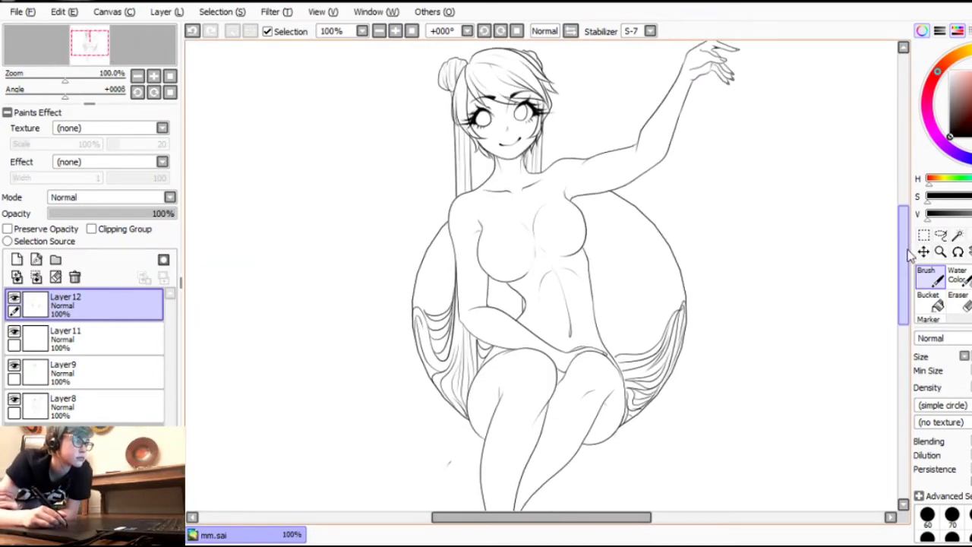
pyautogui.press('e')
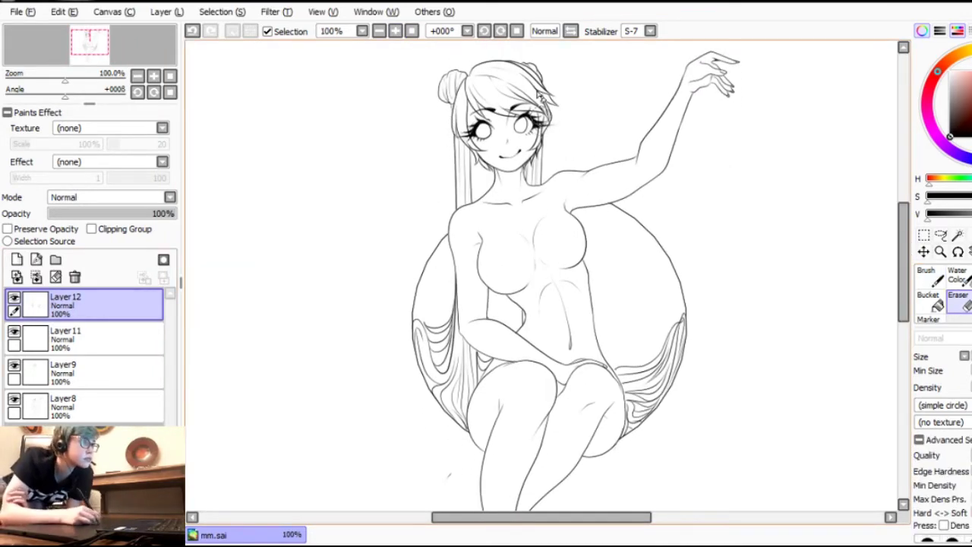
pyautogui.click(930, 277)
pyautogui.click(396, 31)
pyautogui.click(396, 31)
pyautogui.moveTo(904, 256); pyautogui.dragTo(903, 216)
pyautogui.click(17, 260)
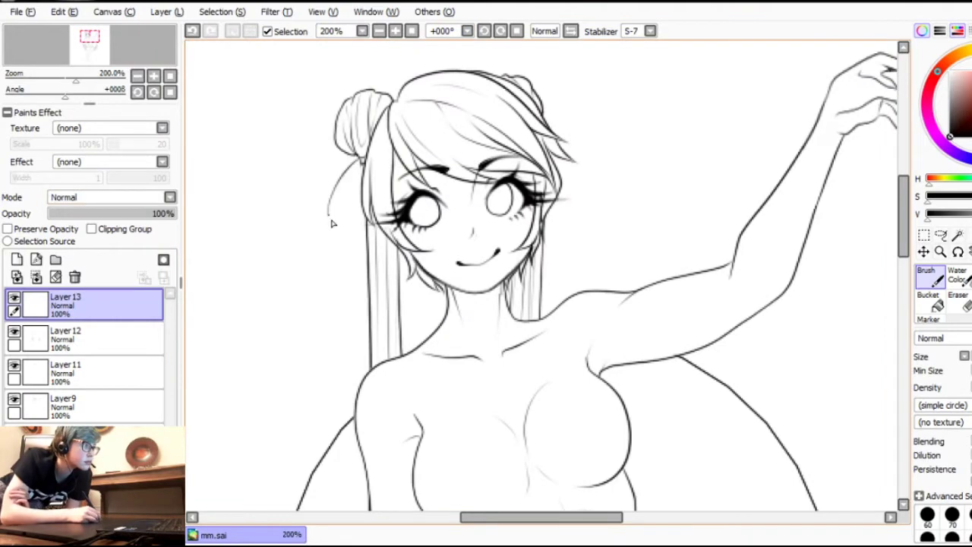
pyautogui.moveTo(337, 286); pyautogui.dragTo(362, 180)
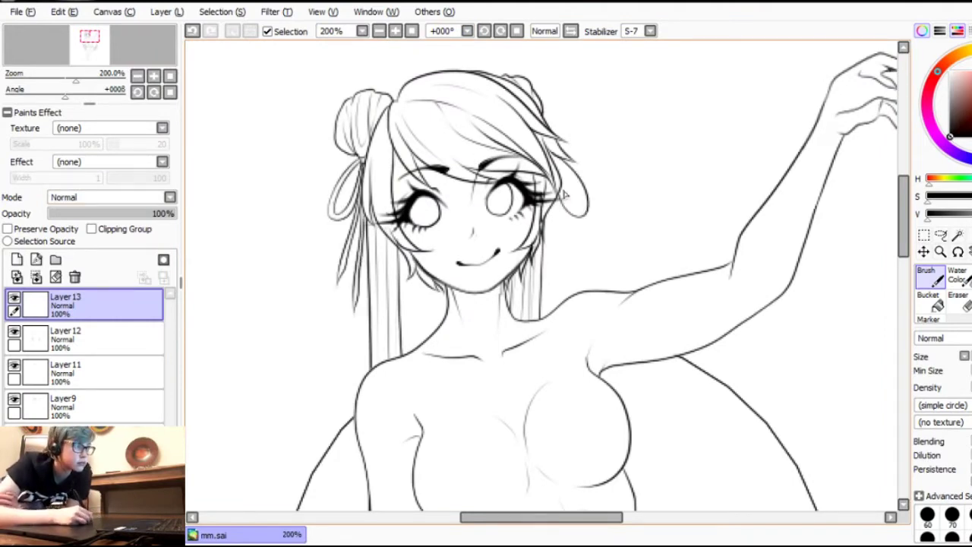
# Step: Draw a matching loop with a trailing end below the second bun, beside the face
pyautogui.moveTo(558, 196); pyautogui.dragTo(566, 281)
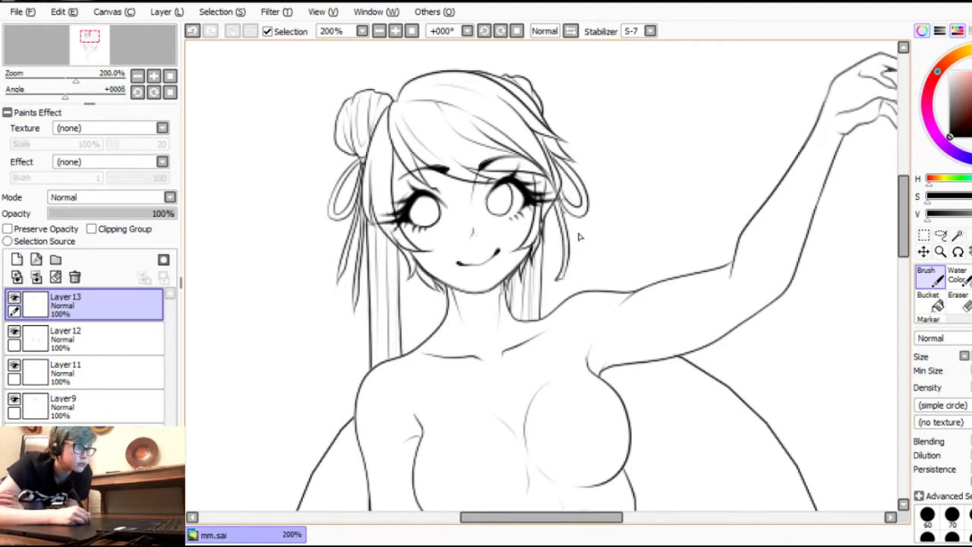
pyautogui.click(379, 30)
pyautogui.click(379, 30)
pyautogui.click(379, 30)
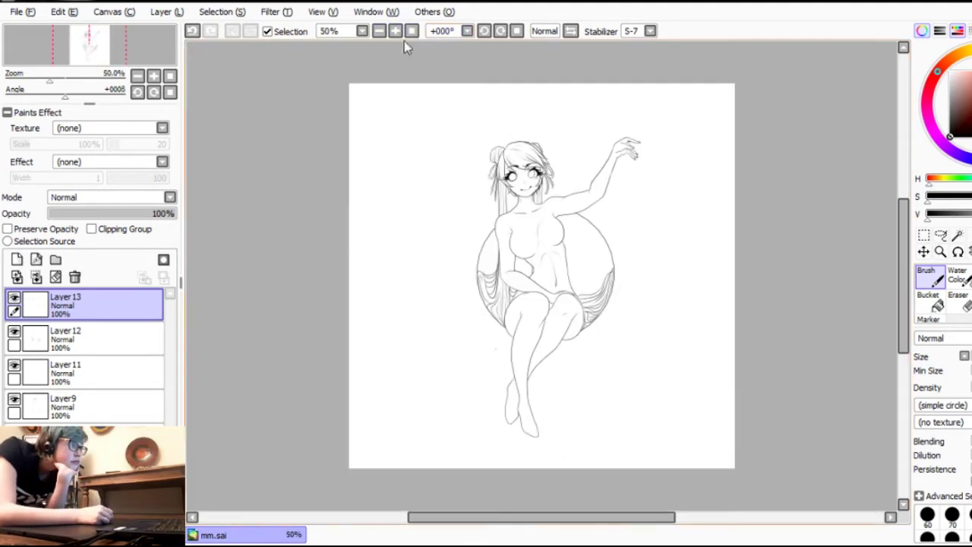
# Step: Merge all layers into one and add extra hair curves above the draped folds on both sides of the circle
pyautogui.click(192, 174)
pyautogui.click(395, 31)
pyautogui.click(395, 32)
pyautogui.click(395, 32)
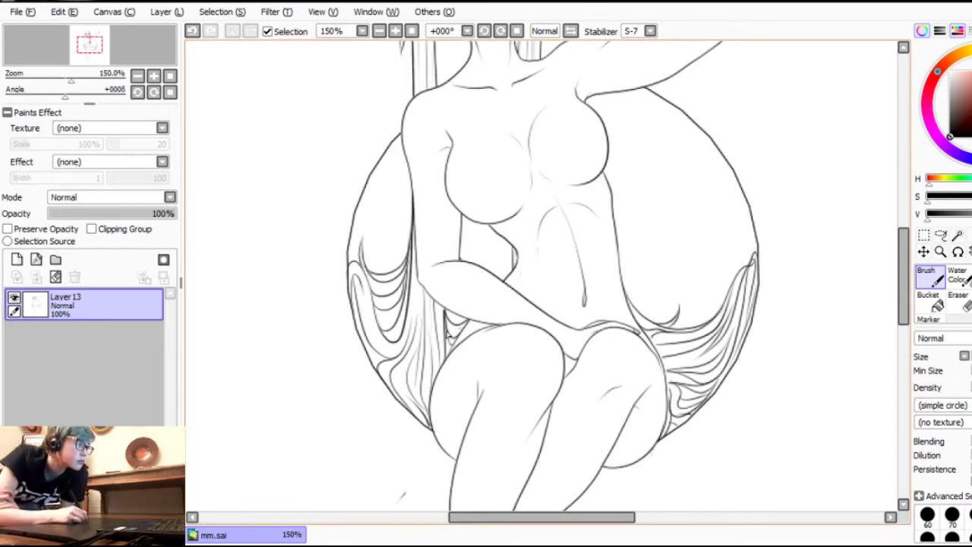
pyautogui.click(379, 31)
pyautogui.click(380, 31)
pyautogui.click(396, 31)
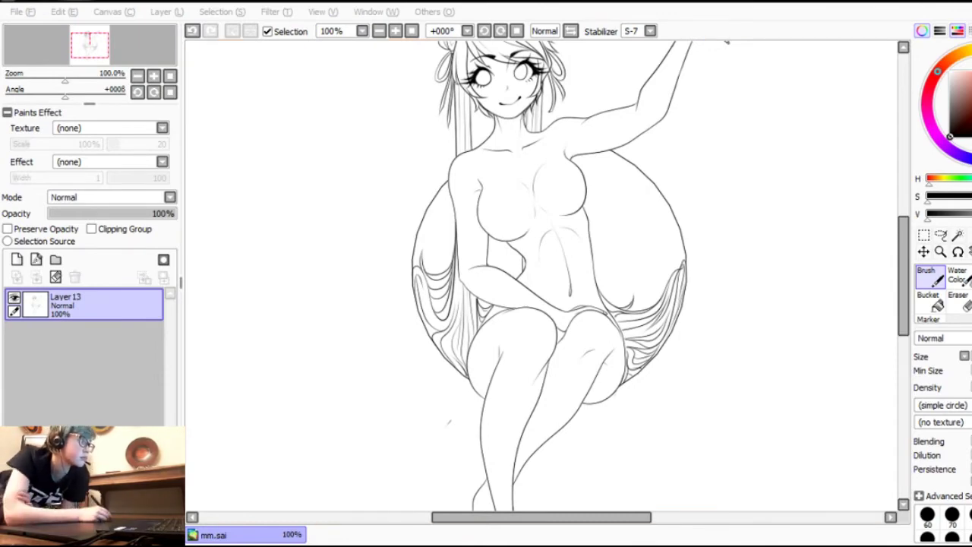
# Step: Lower the merged line art layer's opacity to 48%
pyautogui.click(396, 31)
pyautogui.click(396, 31)
pyautogui.moveTo(903, 254); pyautogui.dragTo(903, 180)
pyautogui.moveTo(564, 518); pyautogui.dragTo(629, 519)
pyautogui.moveTo(904, 201); pyautogui.dragTo(904, 209)
pyautogui.click(105, 215)
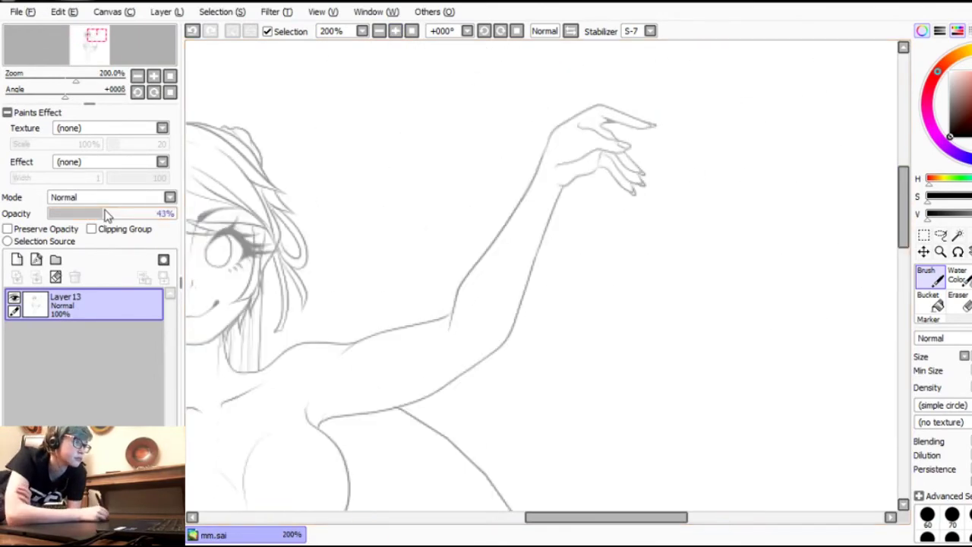
pyautogui.moveTo(104, 213); pyautogui.dragTo(111, 214)
# Step: Add a new layer and draw a five-pointed star charm hanging on a string from the raised hand's fingers
pyautogui.click(379, 31)
pyautogui.click(379, 31)
pyautogui.click(379, 32)
pyautogui.click(397, 31)
pyautogui.click(398, 32)
pyautogui.moveTo(904, 253); pyautogui.dragTo(903, 196)
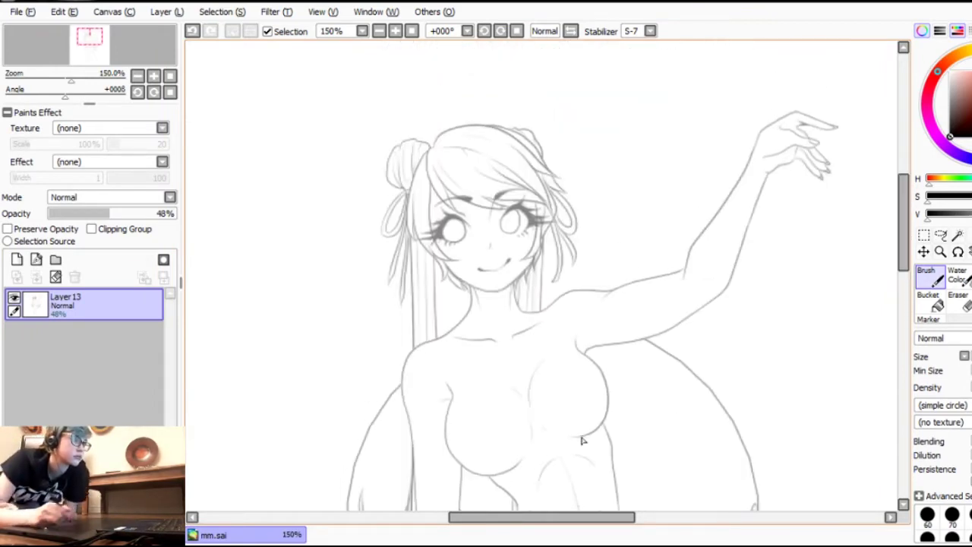
pyautogui.hotkey('ctrl', '-')
pyautogui.hotkey('ctrl', '+')
pyautogui.hotkey('ctrl', '+')
pyautogui.click(196, 32)
pyautogui.click(17, 260)
pyautogui.moveTo(580, 241); pyautogui.dragTo(592, 219)
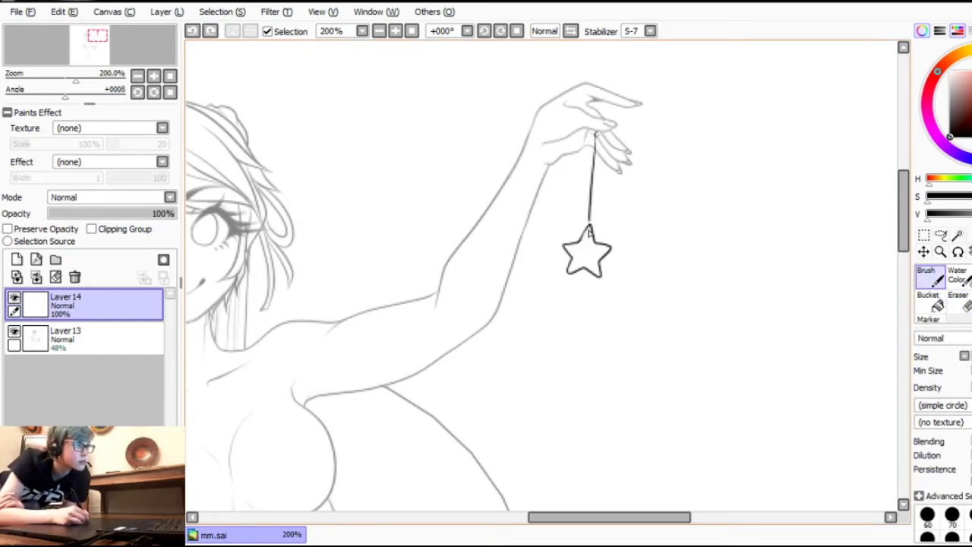
pyautogui.moveTo(590, 229); pyautogui.dragTo(590, 220)
# Step: Rotate and shift the star charm so its string hangs straight down from the fingers
pyautogui.click(925, 236)
pyautogui.click(933, 426)
pyautogui.moveTo(642, 345); pyautogui.dragTo(654, 341)
pyautogui.moveTo(588, 263); pyautogui.dragTo(593, 264)
pyautogui.press('Return')
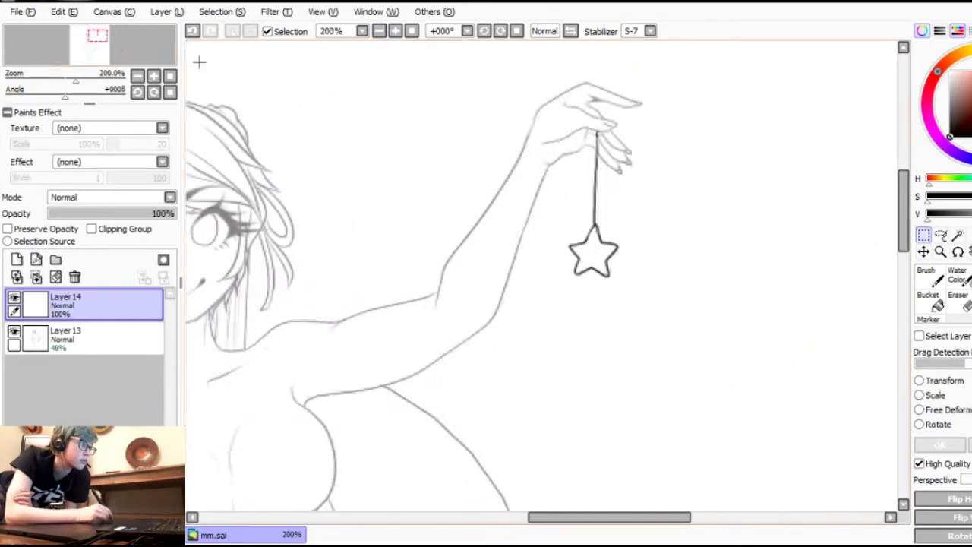
# Step: Draw a choker band around the neck and decorate it with small stars
pyautogui.click(91, 37)
pyautogui.click(931, 277)
pyautogui.click(396, 31)
pyautogui.moveTo(903, 207); pyautogui.dragTo(902, 224)
pyautogui.click(396, 31)
pyautogui.moveTo(357, 153); pyautogui.dragTo(477, 136)
pyautogui.moveTo(348, 208); pyautogui.dragTo(490, 181)
pyautogui.scroll(1, 637, 235)
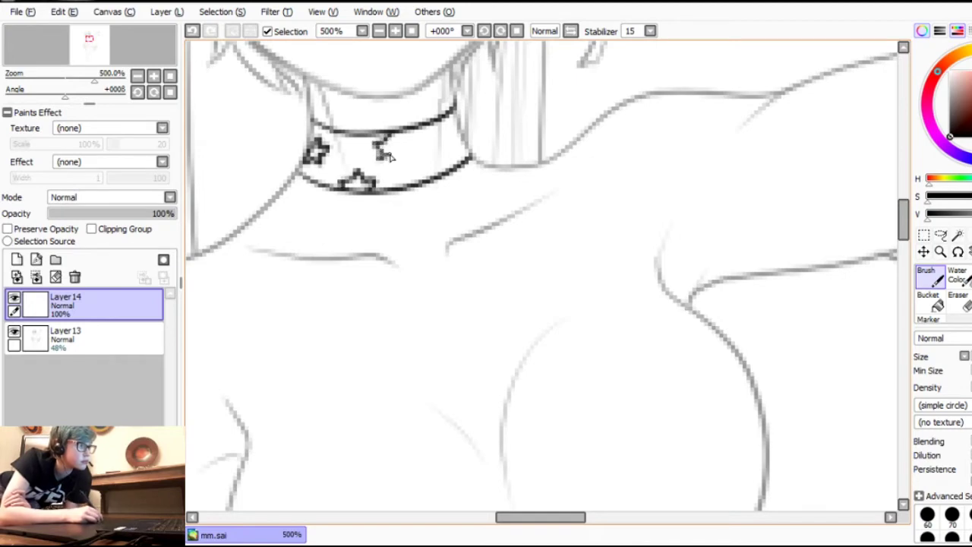
# Step: Return the line art layer to 100% opacity and erase the neck lines showing through the choker
pyautogui.click(379, 30)
pyautogui.click(65, 338)
pyautogui.moveTo(126, 213); pyautogui.dragTo(177, 214)
pyautogui.click(395, 30)
pyautogui.press('e')
pyautogui.click(931, 277)
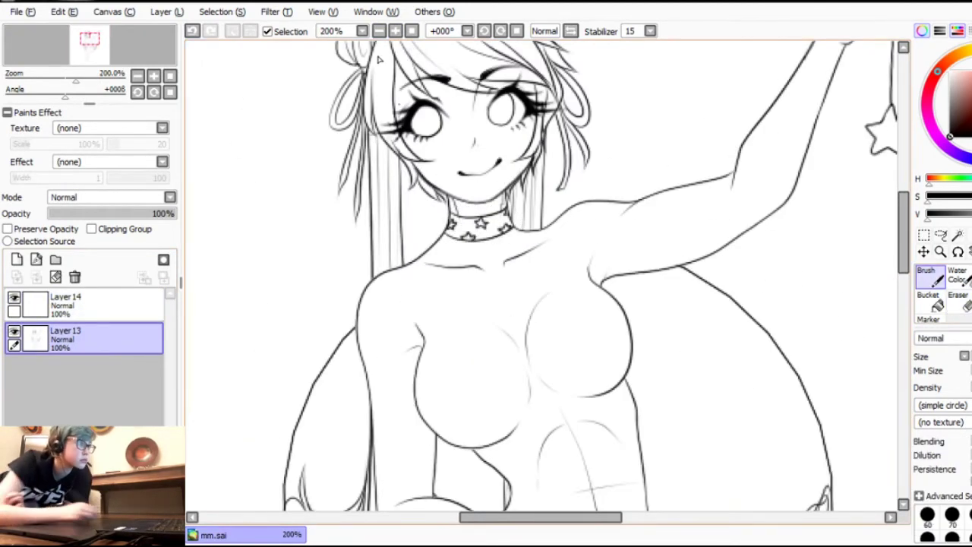
pyautogui.click(395, 31)
pyautogui.click(91, 36)
pyautogui.click(84, 303)
pyautogui.click(17, 259)
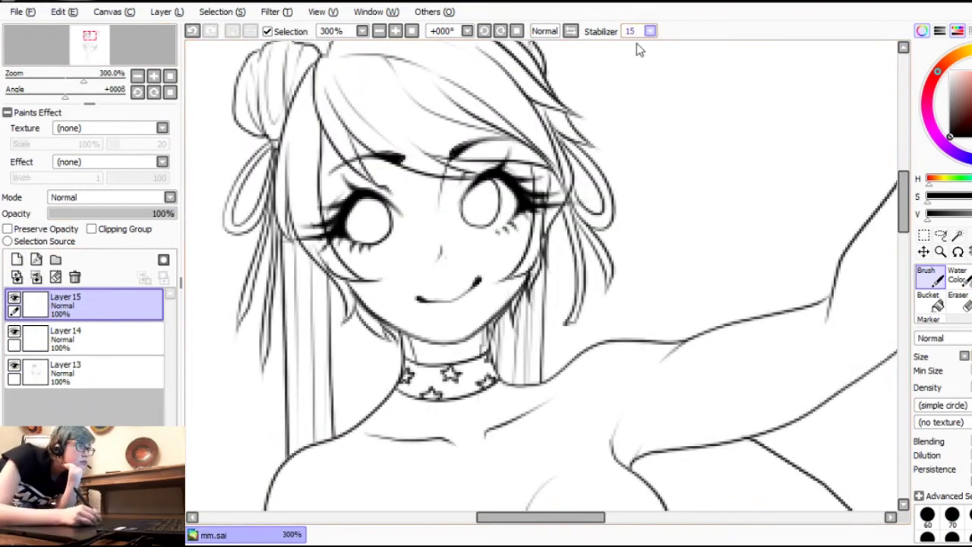
pyautogui.click(75, 277)
# Step: Merge the line art and accessory layers into one and lower its opacity to 36%
pyautogui.click(23, 11)
pyautogui.moveTo(167, 11)
pyautogui.click(199, 229)
pyautogui.click(91, 213)
# Step: Draw a round glasses lens around the left-hand eye on a new layer and adjust its shape with Free Deform
pyautogui.click(17, 259)
pyautogui.moveTo(342, 262)
pyautogui.mouseDown()
pyautogui.moveTo(326, 172)
pyautogui.moveTo(342, 266)
pyautogui.mouseUp()
pyautogui.moveTo(494, 146)
pyautogui.mouseDown()
pyautogui.moveTo(475, 255)
pyautogui.moveTo(546, 194)
pyautogui.moveTo(490, 148)
pyautogui.mouseUp()
pyautogui.hotkey('ctrl', 'z')
pyautogui.hotkey('ctrl', 't')
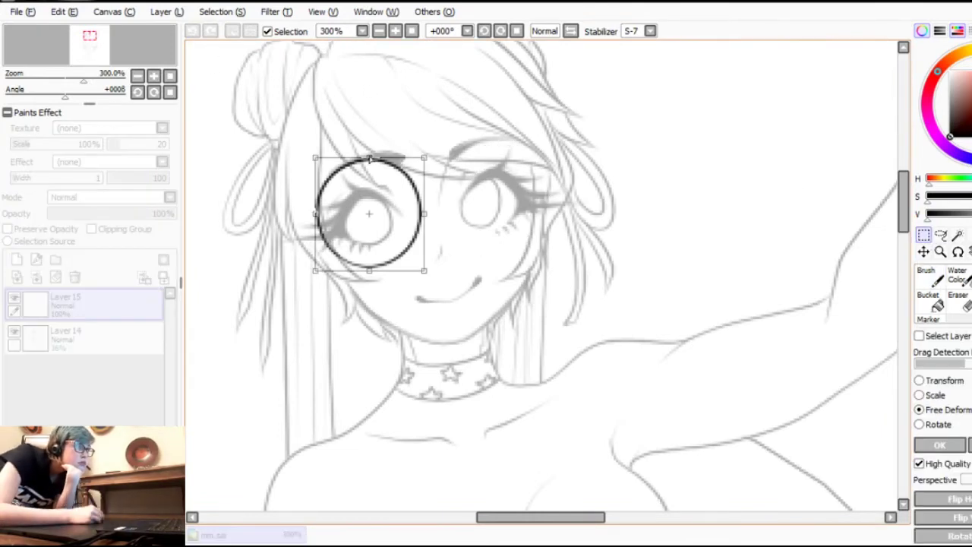
pyautogui.press('Return')
# Step: Duplicate the round lens and fit the copy around the other eye
pyautogui.moveTo(300, 152); pyautogui.dragTo(455, 303)
pyautogui.hotkey('ctrl', 'c')
pyautogui.hotkey('ctrl', 'v')
pyautogui.hotkey('ctrl', 't')
pyautogui.moveTo(357, 220); pyautogui.dragTo(486, 197)
pyautogui.moveTo(551, 199); pyautogui.dragTo(544, 201)
pyautogui.press('Return')
pyautogui.click(928, 299)
pyautogui.hotkey('ctrl', 'd')
pyautogui.click(418, 223)
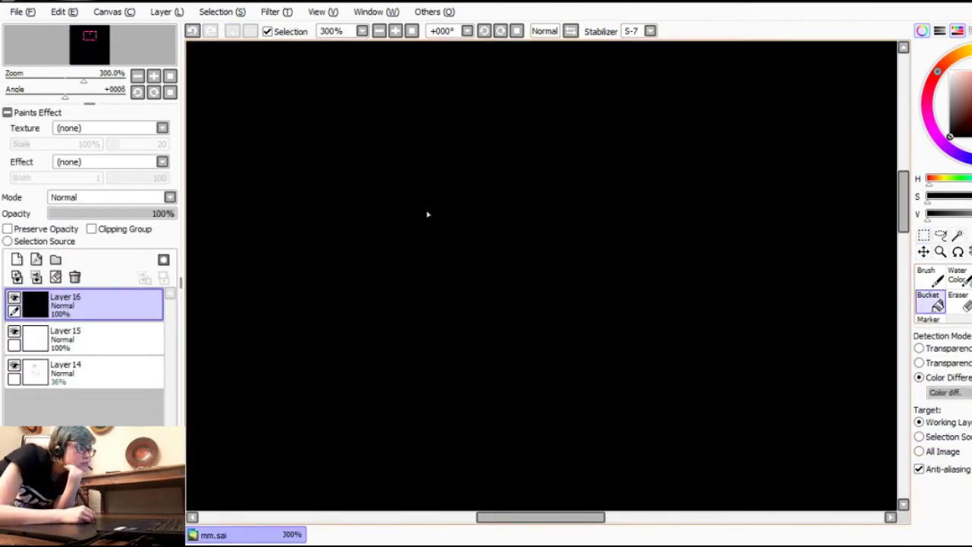
pyautogui.hotkey('ctrl', 'z')
# Step: Draw the glasses bridge between the two lenses and return the line art layer to 100% opacity
pyautogui.click(928, 276)
pyautogui.moveTo(417, 214); pyautogui.dragTo(452, 209)
pyautogui.click(379, 31)
pyautogui.click(379, 31)
pyautogui.click(379, 31)
pyautogui.click(91, 372)
pyautogui.moveTo(98, 214); pyautogui.dragTo(189, 215)
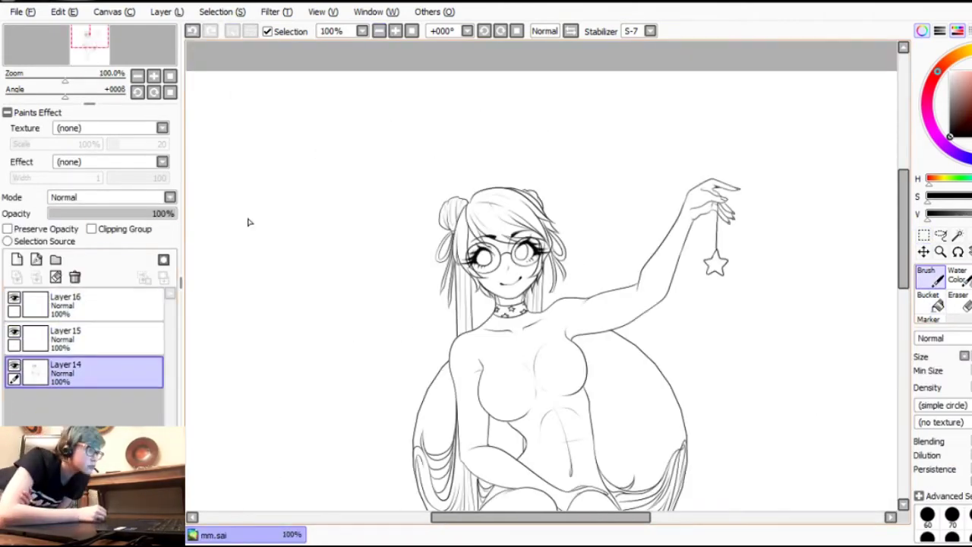
# Step: Merge the glasses layers into the line art layer and shift the whole drawing slightly upward on the canvas
pyautogui.click(379, 31)
pyautogui.click(396, 31)
pyautogui.click(396, 31)
pyautogui.moveTo(903, 274); pyautogui.dragTo(903, 228)
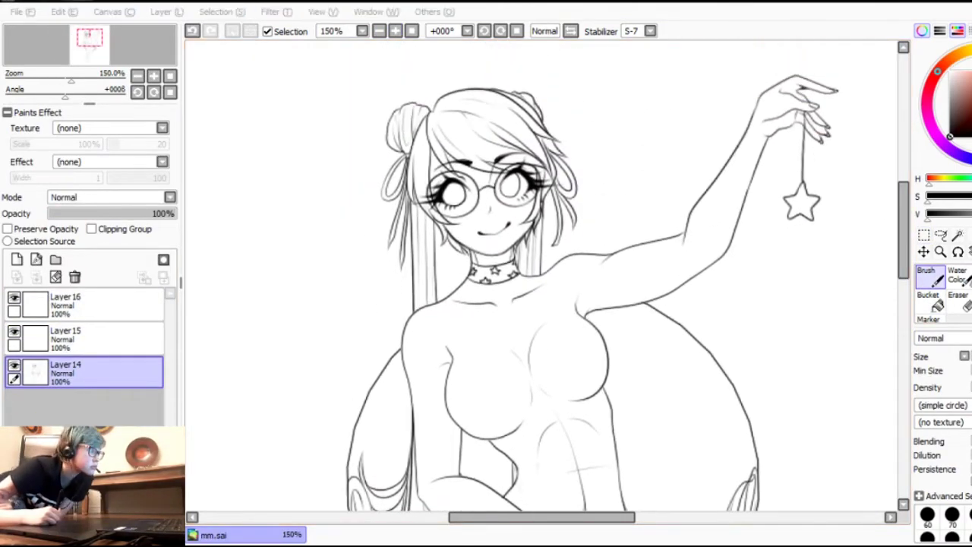
pyautogui.click(412, 32)
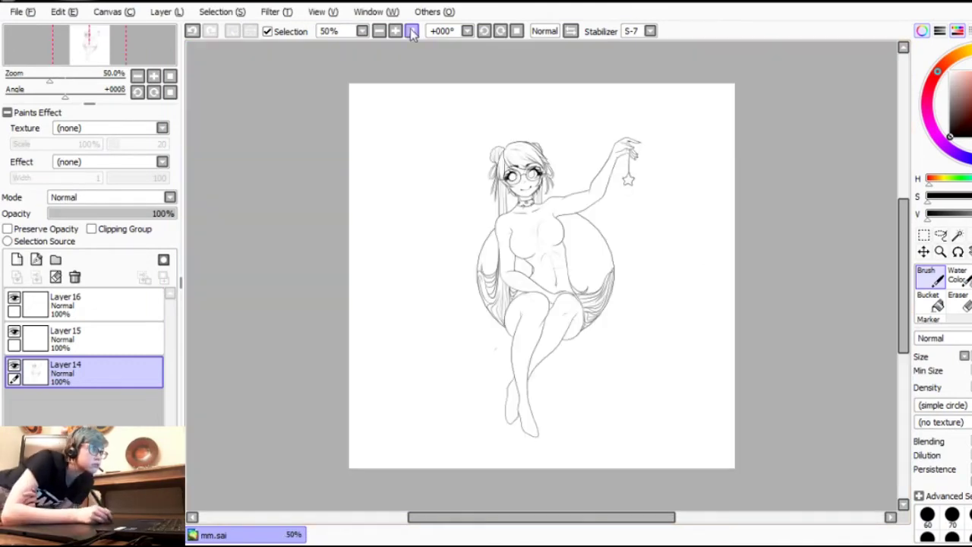
pyautogui.click(166, 12)
pyautogui.click(924, 251)
pyautogui.moveTo(547, 262); pyautogui.dragTo(552, 249)
# Step: Draw curved contour lines just inside the outer edges of both thighs
pyautogui.click(931, 278)
pyautogui.click(396, 31)
pyautogui.click(395, 31)
pyautogui.click(396, 31)
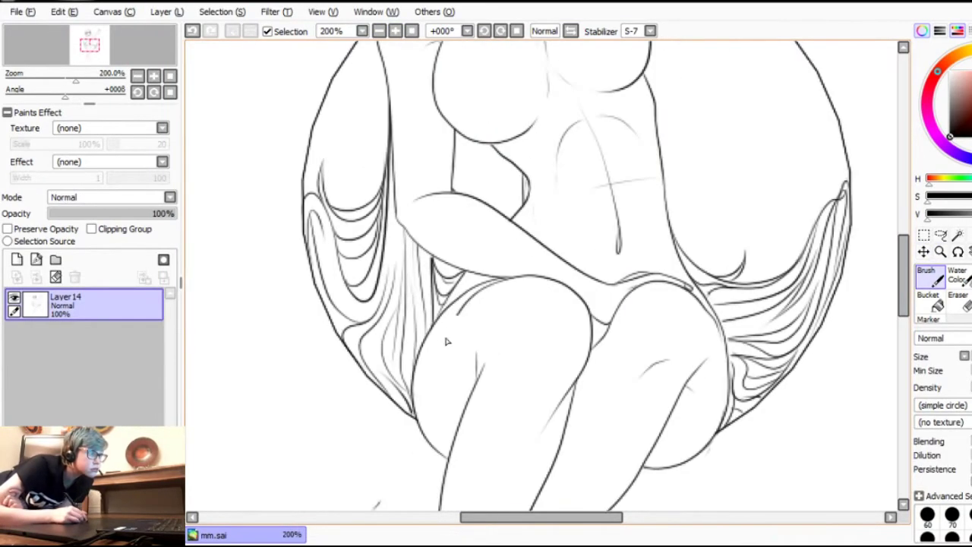
pyautogui.scroll(-3, 503, 154)
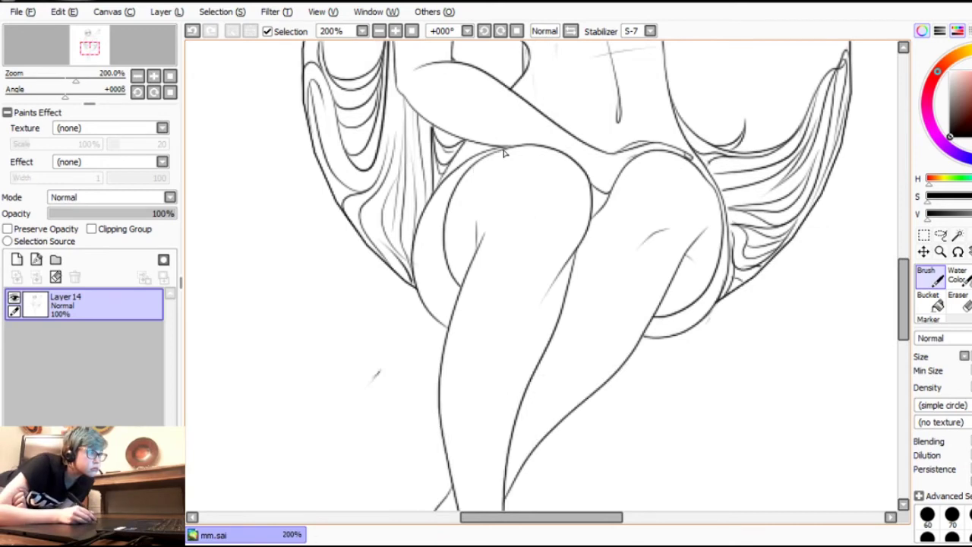
pyautogui.moveTo(680, 309); pyautogui.dragTo(663, 312)
pyautogui.hotkey('ctrl', 'z')
pyautogui.moveTo(715, 185)
pyautogui.mouseDown()
pyautogui.moveTo(710, 272)
pyautogui.moveTo(660, 310)
pyautogui.moveTo(714, 264)
pyautogui.moveTo(714, 186)
pyautogui.mouseUp()
pyautogui.hotkey('ctrl', 'z')
# Step: Lower the line art layer to 51% opacity and draw pointed high-heeled shoes over both feet on a new layer
pyautogui.scroll(-8, 512, 278)
pyautogui.click(115, 213)
pyautogui.click(35, 259)
pyautogui.moveTo(471, 245); pyautogui.dragTo(475, 319)
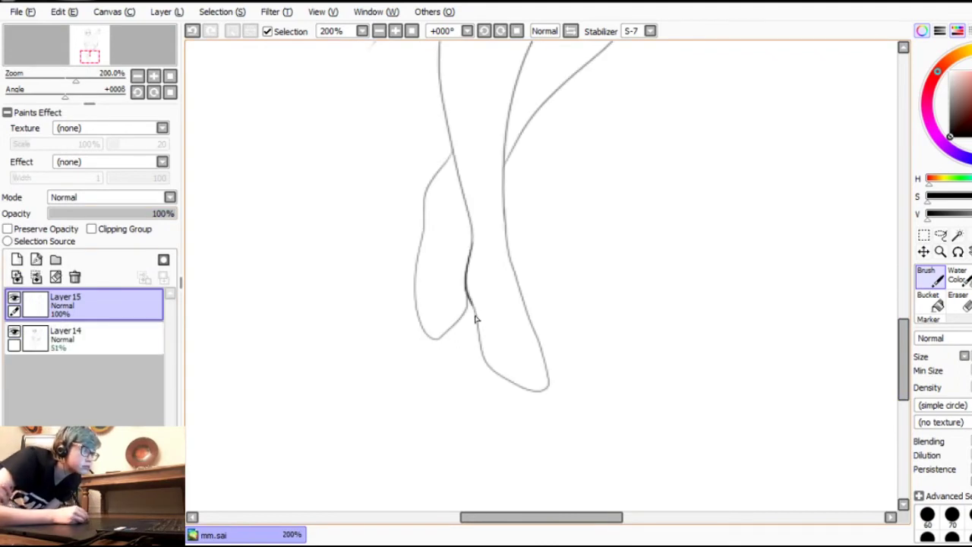
pyautogui.hotkey('ctrl', 'z')
pyautogui.moveTo(470, 241)
pyautogui.mouseDown()
pyautogui.moveTo(504, 352)
pyautogui.moveTo(536, 336)
pyautogui.mouseUp()
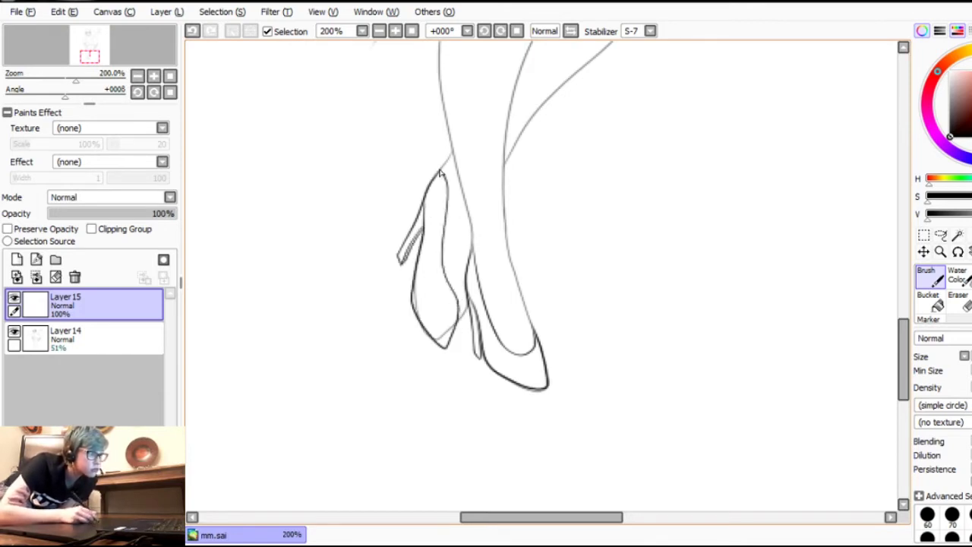
# Step: Undo the rear shoe's last strokes and redraw its toe with a rounder outline
pyautogui.moveTo(456, 298); pyautogui.dragTo(458, 322)
pyautogui.click(396, 31)
pyautogui.click(379, 31)
pyautogui.click(76, 277)
pyautogui.click(193, 32)
pyautogui.click(192, 31)
pyautogui.click(396, 31)
pyautogui.moveTo(466, 196); pyautogui.dragTo(452, 222)
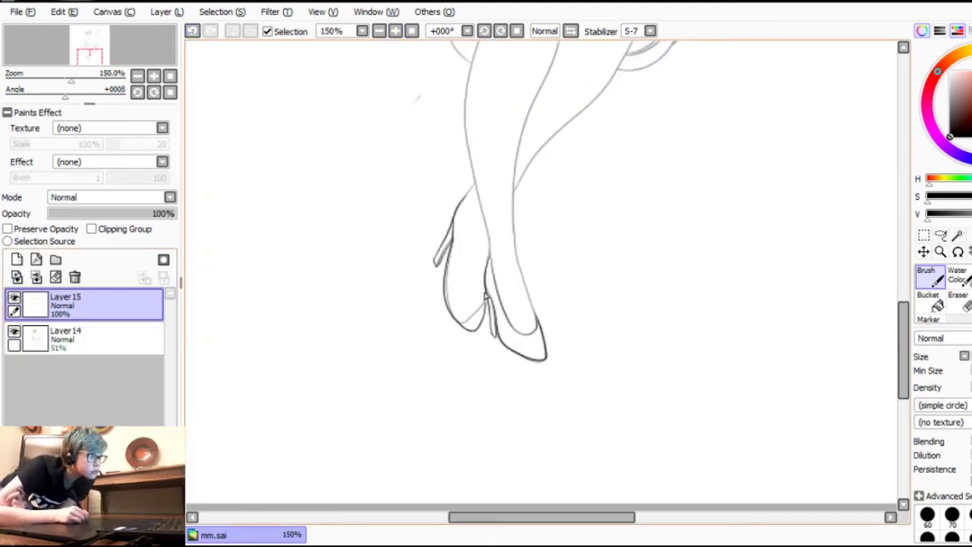
# Step: Erase the old foot lines behind the shoes and the stray mark beside the leg, with the line art layer at 100% opacity
pyautogui.click(958, 301)
pyautogui.click(84, 339)
pyautogui.moveTo(431, 259)
pyautogui.mouseDown()
pyautogui.moveTo(496, 332)
pyautogui.moveTo(558, 359)
pyautogui.mouseUp()
pyautogui.moveTo(460, 211); pyautogui.dragTo(440, 251)
pyautogui.moveTo(114, 214); pyautogui.dragTo(176, 214)
pyautogui.moveTo(458, 199); pyautogui.dragTo(464, 199)
pyautogui.click(416, 99)
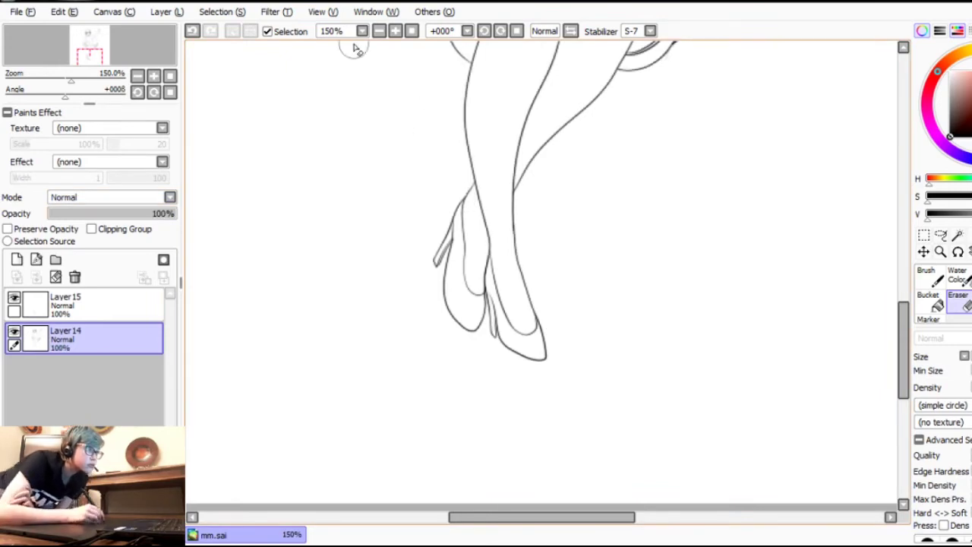
# Step: Clean up the opening line of the rear shoe on the shoe layer with the eraser
pyautogui.click(379, 31)
pyautogui.click(396, 31)
pyautogui.moveTo(904, 329)
pyautogui.mouseDown()
pyautogui.moveTo(902, 273)
pyautogui.moveTo(903, 341)
pyautogui.mouseUp()
pyautogui.click(930, 277)
pyautogui.click(958, 301)
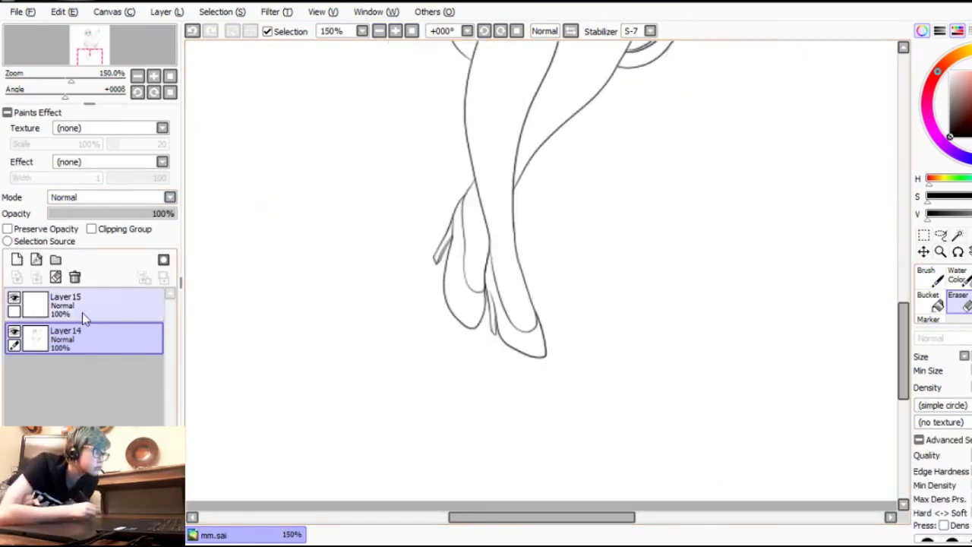
pyautogui.click(113, 306)
pyautogui.moveTo(467, 199); pyautogui.dragTo(469, 278)
# Step: Merge the shoe and line art layers into one and add a new layer above it
pyautogui.click(930, 277)
pyautogui.click(411, 31)
pyautogui.hotkey('ctrl', 'e')
pyautogui.click(16, 260)
# Step: Lower the line art layer to 40% opacity and set the new layer above it to 100%
pyautogui.click(396, 31)
pyautogui.click(396, 31)
pyautogui.click(396, 31)
pyautogui.moveTo(904, 267); pyautogui.dragTo(906, 225)
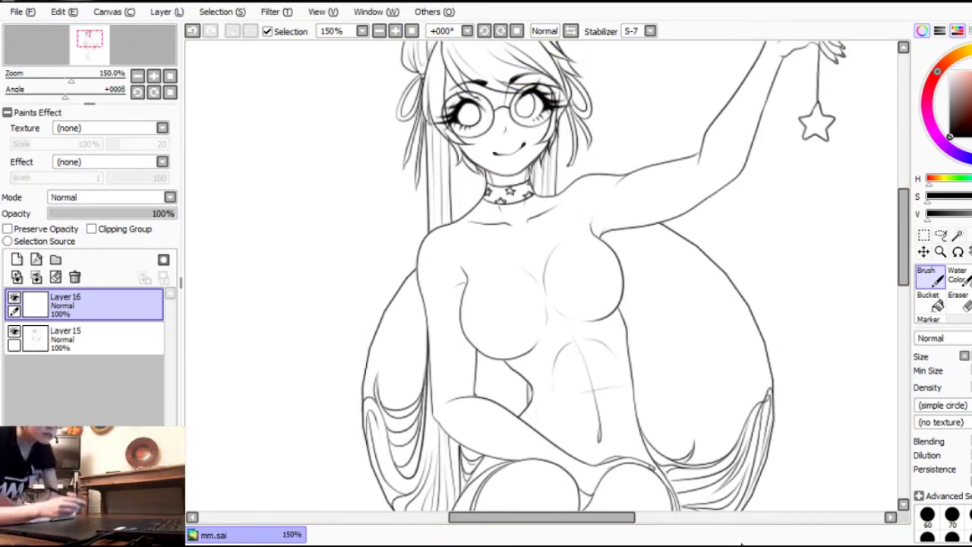
pyautogui.moveTo(906, 228)
pyautogui.mouseDown()
pyautogui.moveTo(906, 269)
pyautogui.moveTo(905, 240)
pyautogui.mouseUp()
pyautogui.click(112, 213)
pyautogui.click(97, 335)
pyautogui.click(99, 214)
pyautogui.click(99, 306)
pyautogui.click(175, 214)
pyautogui.moveTo(529, 166)
pyautogui.mouseDown()
pyautogui.moveTo(603, 213)
pyautogui.moveTo(570, 210)
pyautogui.moveTo(603, 199)
pyautogui.mouseUp()
pyautogui.click(194, 31)
pyautogui.click(396, 31)
pyautogui.click(395, 31)
pyautogui.click(194, 31)
pyautogui.click(194, 31)
# Step: Draw two straight halter straps running from the choker down to the outer sides of the chest
pyautogui.moveTo(383, 193); pyautogui.dragTo(430, 59)
pyautogui.scroll(2, 430, 61)
pyautogui.moveTo(527, 150); pyautogui.dragTo(651, 221)
pyautogui.hotkey('ctrl', 'z')
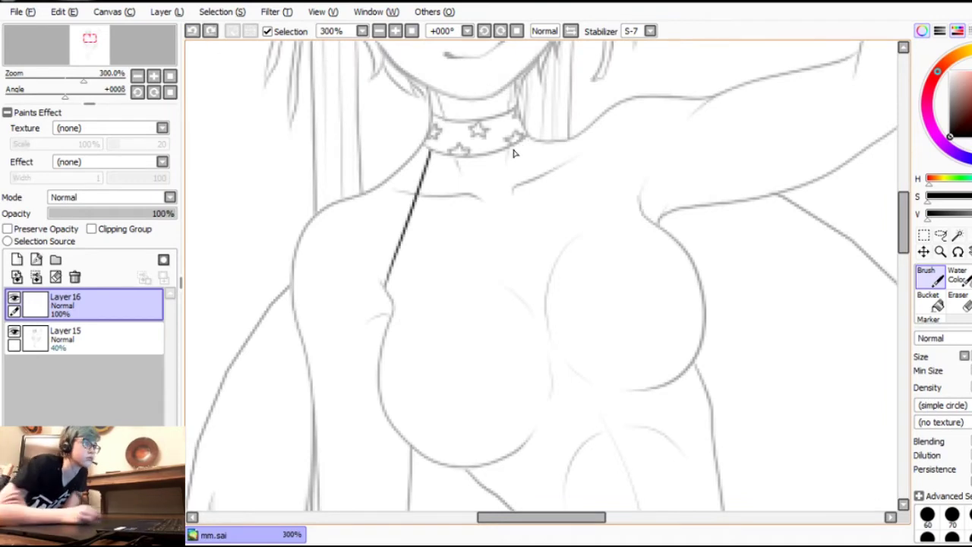
pyautogui.moveTo(524, 145)
pyautogui.mouseDown()
pyautogui.moveTo(612, 191)
pyautogui.moveTo(642, 209)
pyautogui.mouseUp()
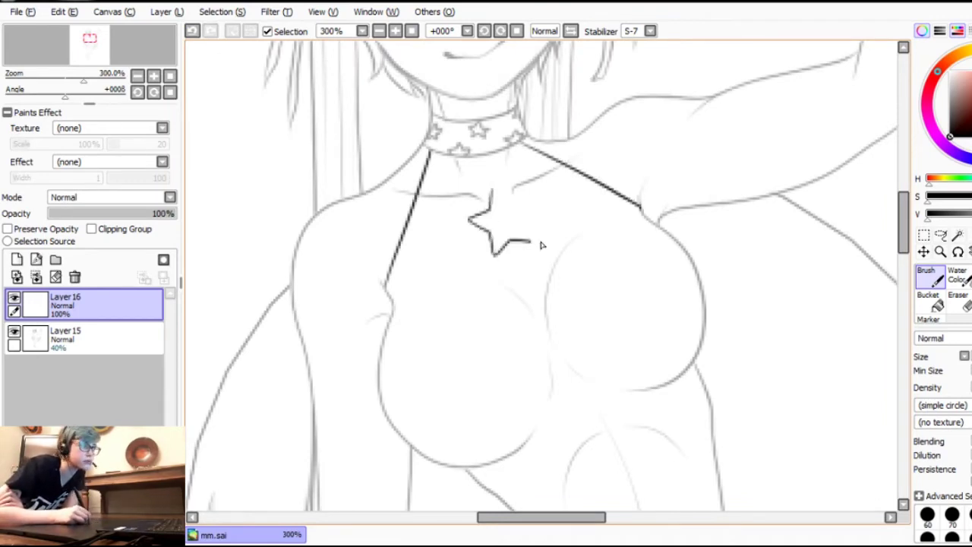
# Step: Draw a star pendant below the choker, hanging from a curved necklace line
pyautogui.hotkey('ctrl', '-')
pyautogui.hotkey('ctrl', '+')
pyautogui.moveTo(422, 148)
pyautogui.mouseDown()
pyautogui.moveTo(489, 215)
pyautogui.moveTo(518, 201)
pyautogui.moveTo(532, 136)
pyautogui.mouseUp()
# Step: Return the line art layer to 100% opacity and erase the neck and collarbone lines around the necklace
pyautogui.click(379, 32)
pyautogui.moveTo(904, 231); pyautogui.dragTo(904, 256)
pyautogui.click(959, 301)
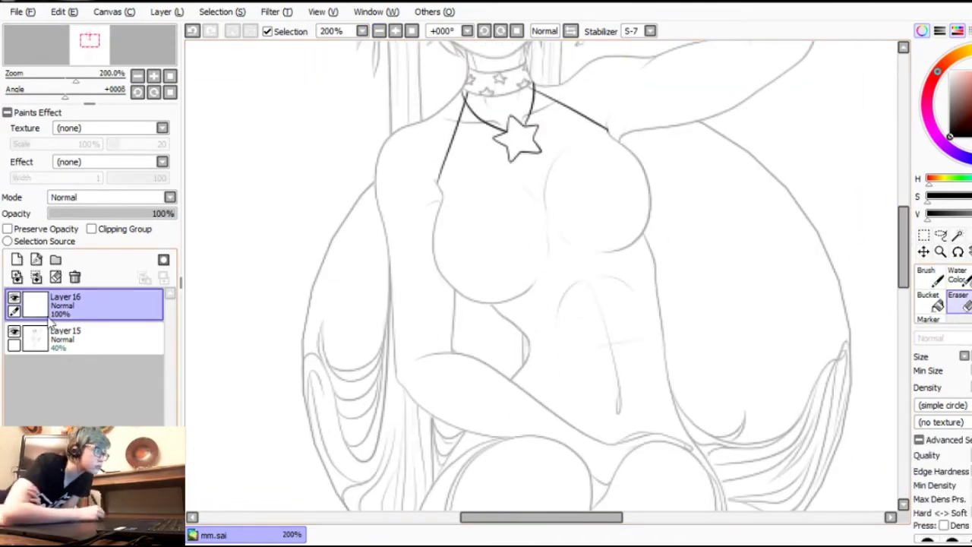
pyautogui.click(61, 334)
pyautogui.moveTo(114, 213); pyautogui.dragTo(188, 212)
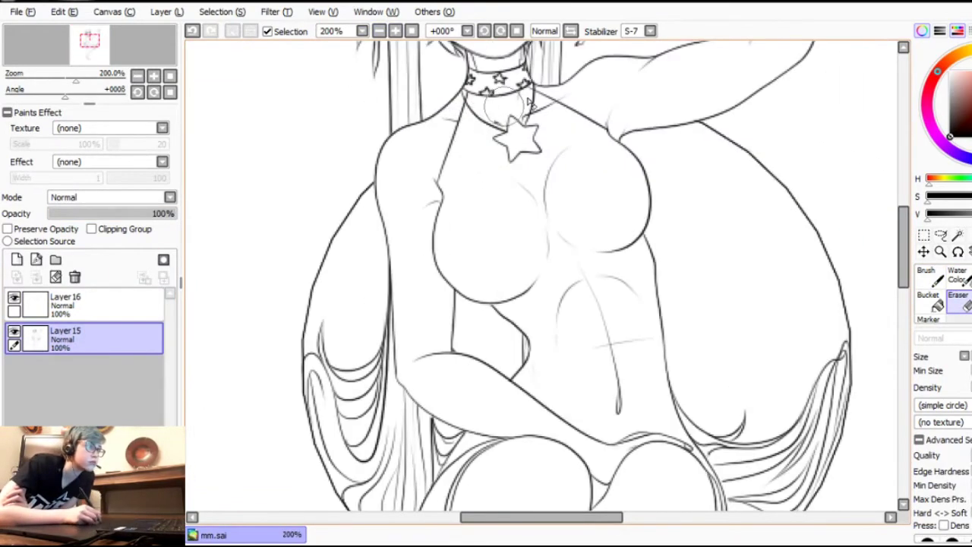
pyautogui.click(193, 31)
pyautogui.click(194, 31)
pyautogui.moveTo(484, 101); pyautogui.dragTo(518, 89)
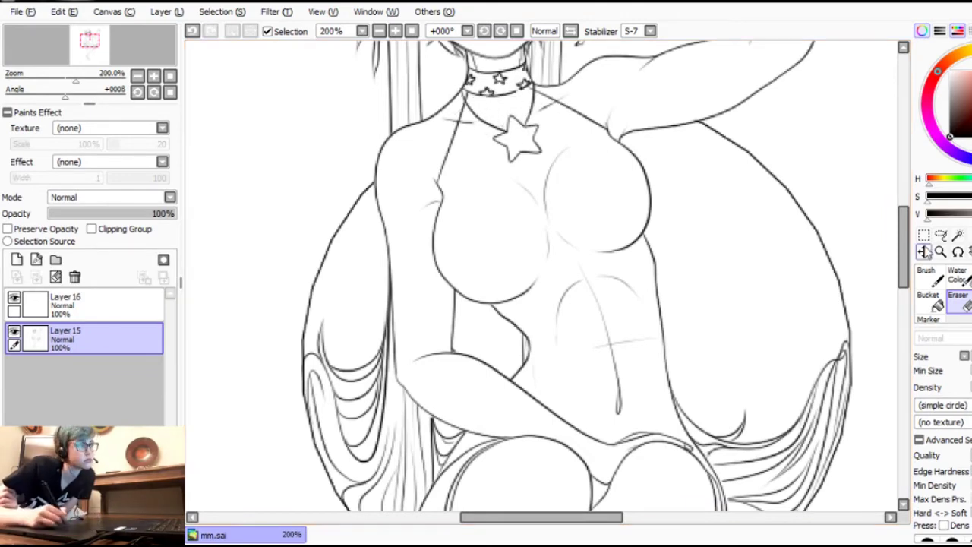
# Step: Erase the inner chest contour and the abdominal lines on the torso
pyautogui.press('b')
pyautogui.press('e')
pyautogui.moveTo(561, 147)
pyautogui.mouseDown()
pyautogui.moveTo(538, 239)
pyautogui.moveTo(577, 247)
pyautogui.mouseUp()
pyautogui.press('b')
pyautogui.click(379, 31)
pyautogui.moveTo(904, 235); pyautogui.dragTo(903, 258)
pyautogui.press('e')
pyautogui.click(91, 305)
pyautogui.click(61, 339)
pyautogui.moveTo(557, 228); pyautogui.dragTo(601, 268)
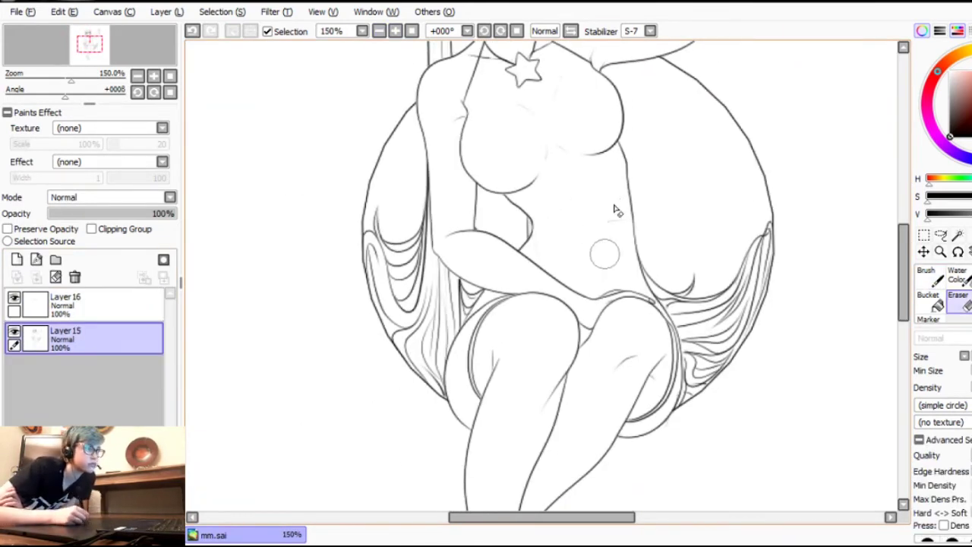
# Step: Lower the line art layer to 40% opacity and draw curved fold lines around the outer hips and thighs on a new layer
pyautogui.press('b')
pyautogui.click(100, 215)
pyautogui.click(16, 260)
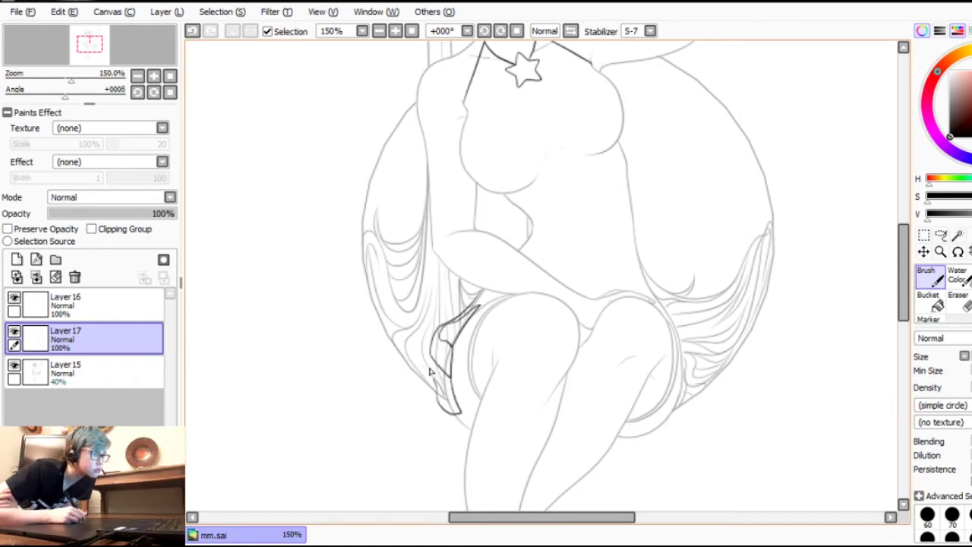
pyautogui.hotkey('ctrl', 'z')
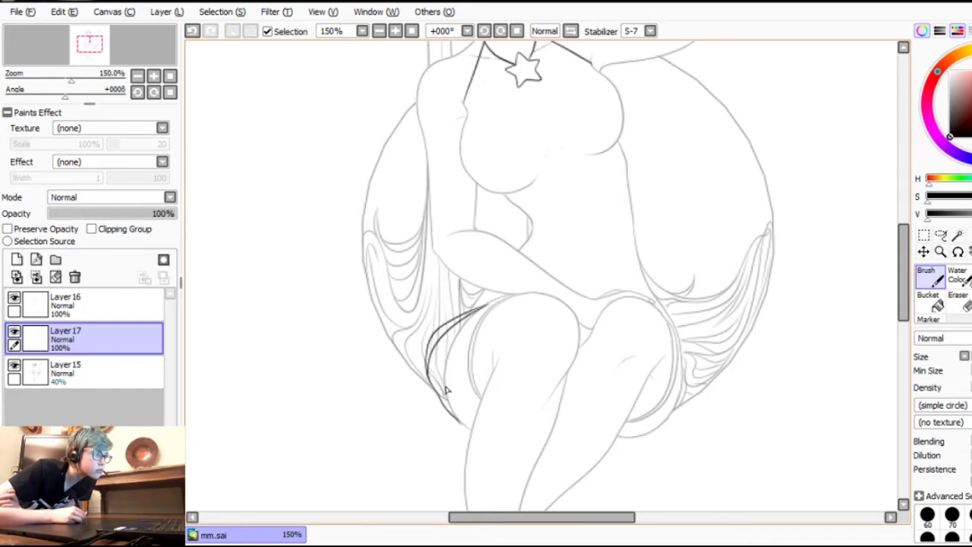
pyautogui.moveTo(657, 299)
pyautogui.mouseDown()
pyautogui.moveTo(701, 403)
pyautogui.moveTo(643, 433)
pyautogui.mouseUp()
pyautogui.moveTo(666, 424)
pyautogui.mouseDown()
pyautogui.moveTo(691, 373)
pyautogui.moveTo(646, 296)
pyautogui.moveTo(670, 417)
pyautogui.mouseUp()
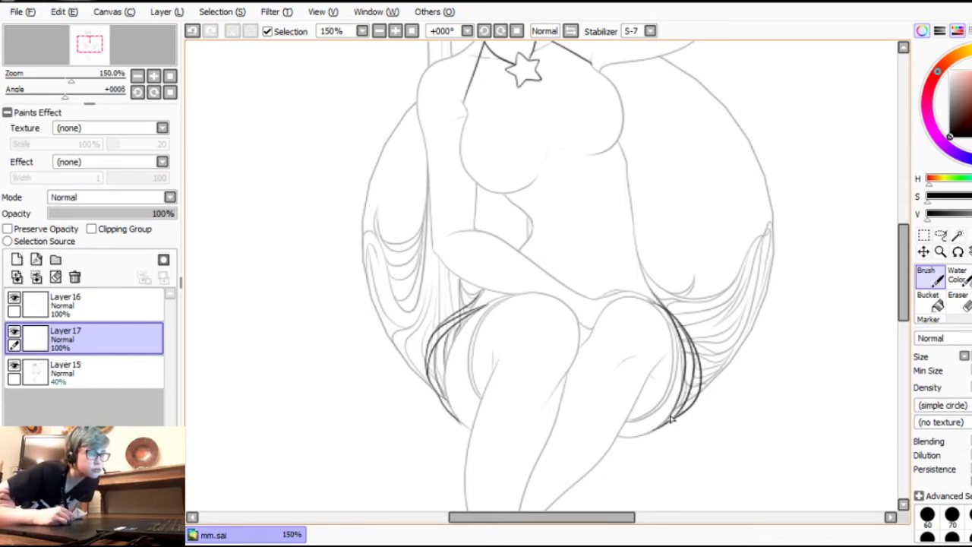
# Step: Return the line art layer to 100% opacity and erase its lines overlapping the new folds beside the thighs
pyautogui.press('e')
pyautogui.click(84, 372)
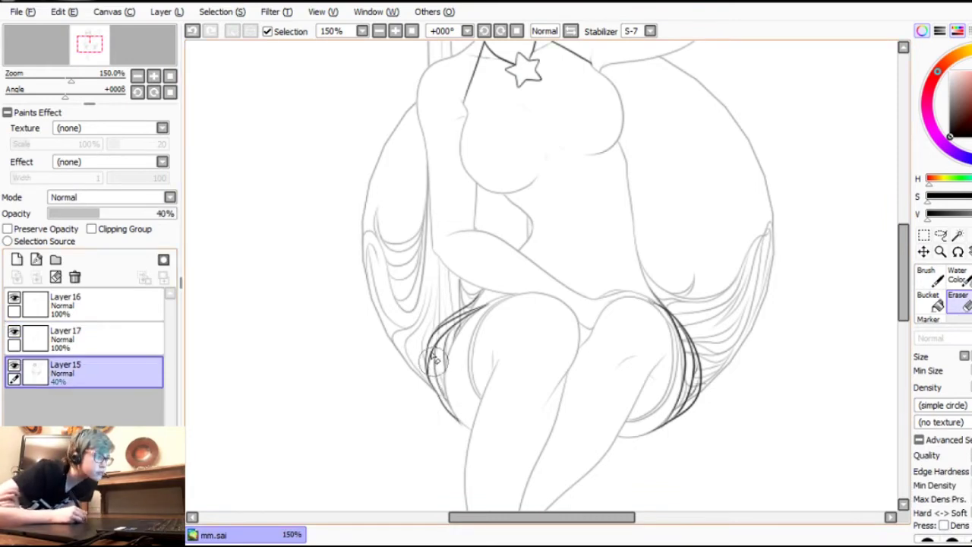
pyautogui.press('b')
pyautogui.click(193, 32)
pyautogui.moveTo(491, 308); pyautogui.dragTo(448, 374)
pyautogui.moveTo(125, 214); pyautogui.dragTo(176, 214)
pyautogui.press('e')
pyautogui.moveTo(667, 317)
pyautogui.mouseDown()
pyautogui.moveTo(688, 365)
pyautogui.moveTo(680, 399)
pyautogui.mouseUp()
pyautogui.moveTo(686, 357); pyautogui.dragTo(687, 367)
pyautogui.press('b')
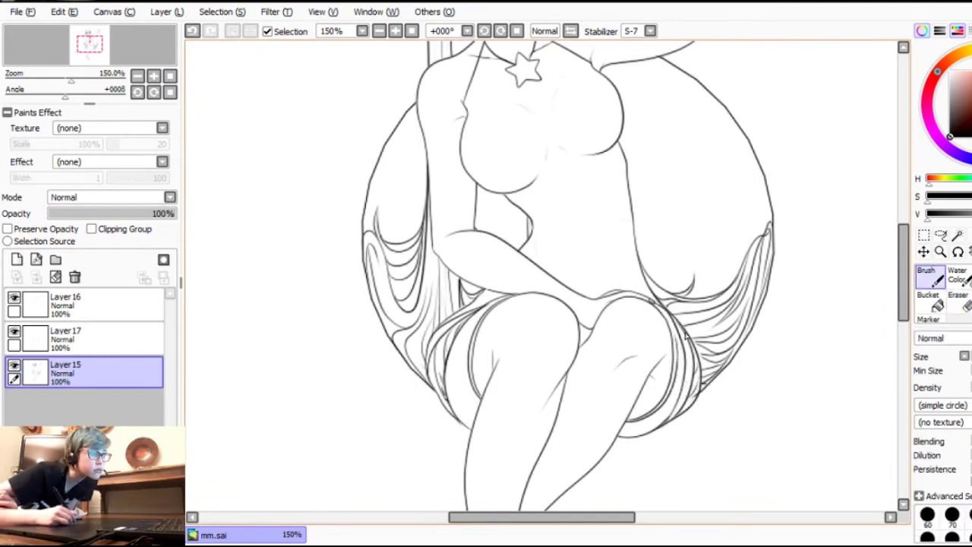
# Step: Try drawing small strap-like cutouts along both sides of the torso
pyautogui.click(380, 32)
pyautogui.click(379, 32)
pyautogui.click(398, 33)
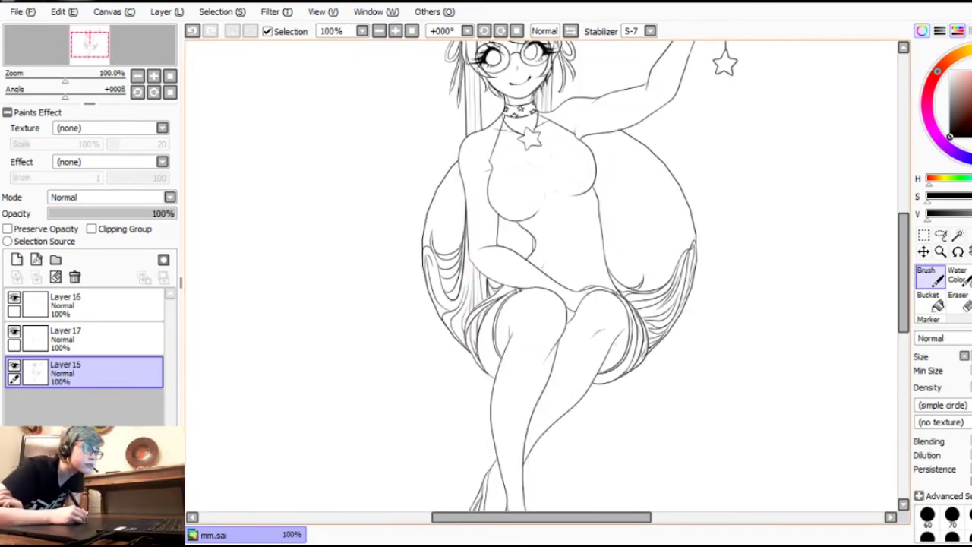
pyautogui.scroll(3, 558, 222)
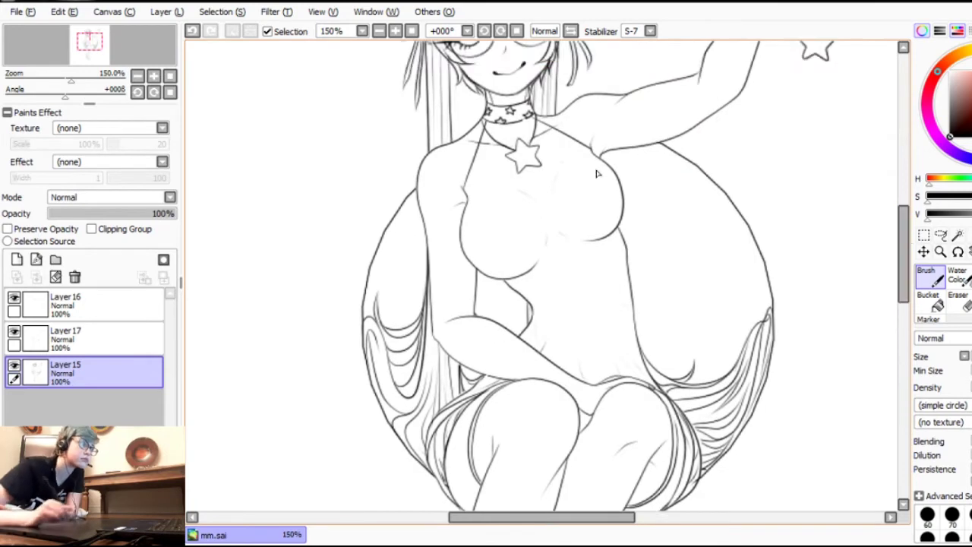
pyautogui.hotkey('ctrl', 'z')
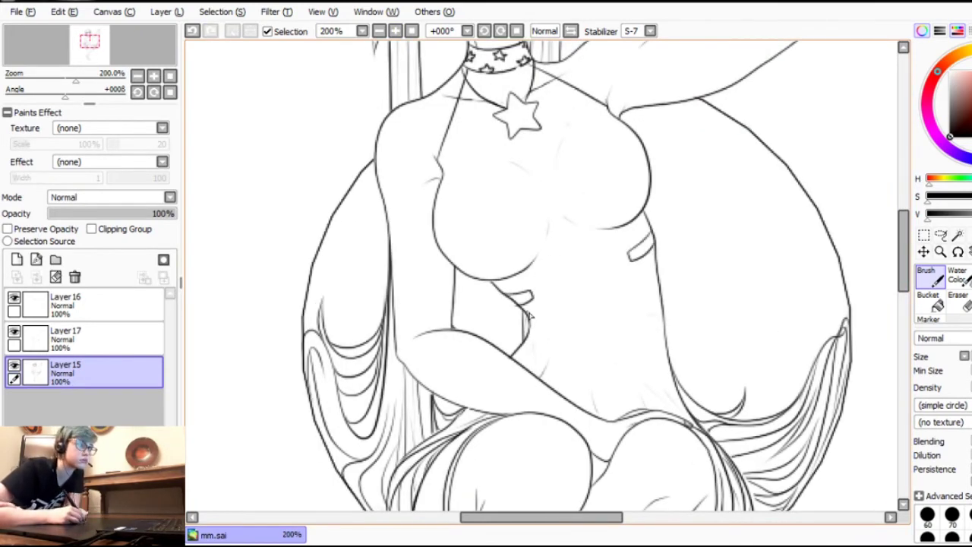
pyautogui.press('e')
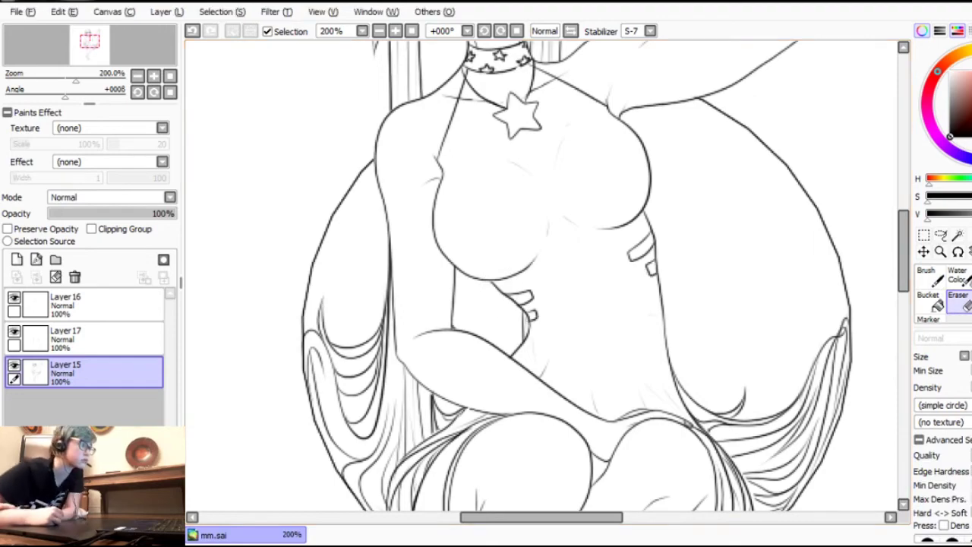
# Step: Try drawing a curved band across the chest on a new layer
pyautogui.click(411, 30)
pyautogui.scroll(3, 542, 275)
pyautogui.press('Up')
pyautogui.click(930, 277)
pyautogui.scroll(1, 541, 275)
pyautogui.press('Up')
pyautogui.click(501, 32)
pyautogui.click(17, 260)
pyautogui.moveTo(530, 220)
pyautogui.mouseDown()
pyautogui.moveTo(475, 240)
pyautogui.moveTo(624, 254)
pyautogui.moveTo(506, 213)
pyautogui.moveTo(458, 227)
pyautogui.moveTo(664, 195)
pyautogui.moveTo(647, 204)
pyautogui.mouseUp()
pyautogui.hotkey('ctrl', 'z')
pyautogui.click(395, 31)
pyautogui.hotkey('ctrl', 'z')
pyautogui.moveTo(458, 209); pyautogui.dragTo(647, 195)
pyautogui.moveTo(458, 227)
pyautogui.mouseDown()
pyautogui.moveTo(580, 236)
pyautogui.moveTo(649, 206)
pyautogui.mouseUp()
pyautogui.click(412, 32)
pyautogui.click(396, 31)
pyautogui.click(396, 31)
pyautogui.click(396, 31)
pyautogui.scroll(3, 582, 174)
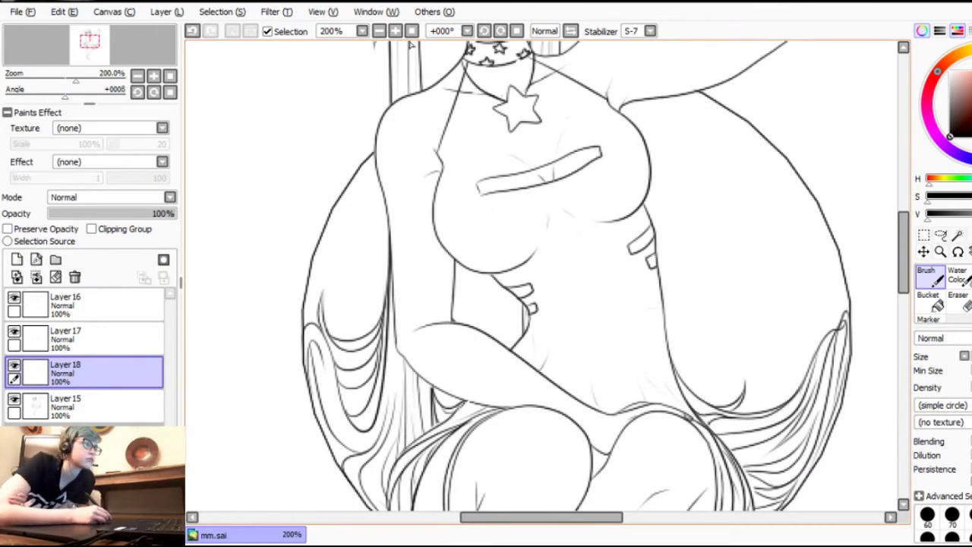
# Step: Erase the curved band from the chest
pyautogui.click(379, 31)
pyautogui.click(379, 31)
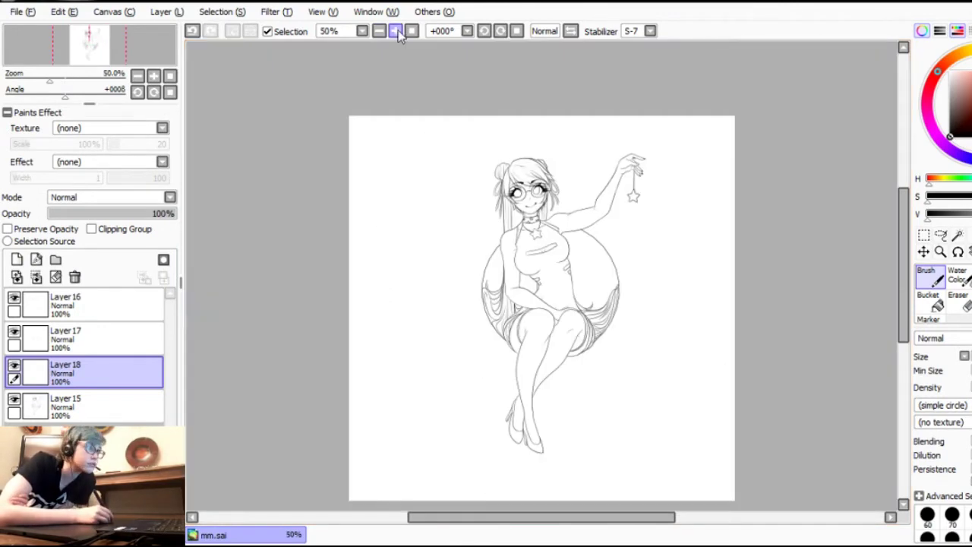
pyautogui.click(395, 31)
pyautogui.click(396, 31)
pyautogui.click(958, 299)
pyautogui.moveTo(489, 213); pyautogui.dragTo(585, 182)
# Step: Try adding second lines beside the halter straps to widen them, and undo the strap and cutout additions
pyautogui.click(931, 278)
pyautogui.click(396, 31)
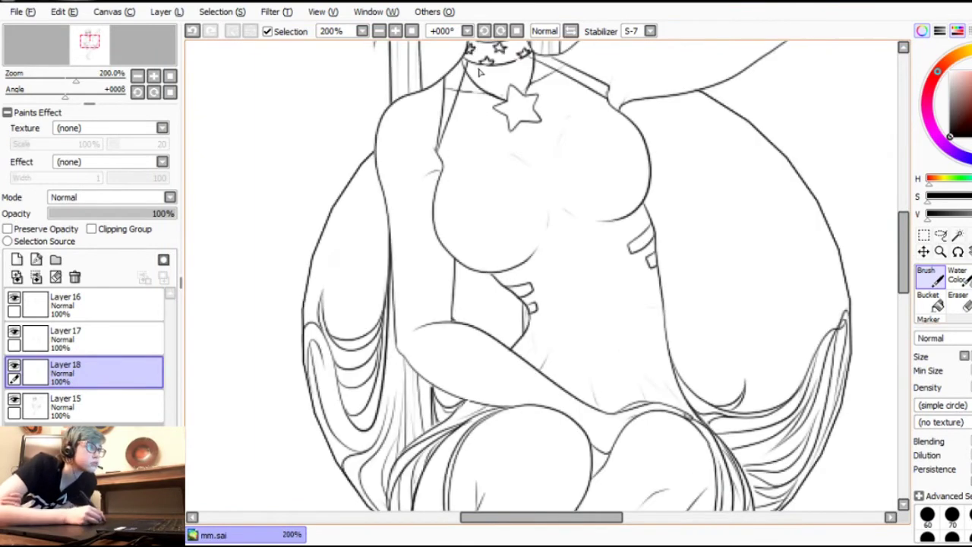
pyautogui.hotkey('ctrl', '-')
pyautogui.hotkey('ctrl', '-')
pyautogui.hotkey('ctrl', '-')
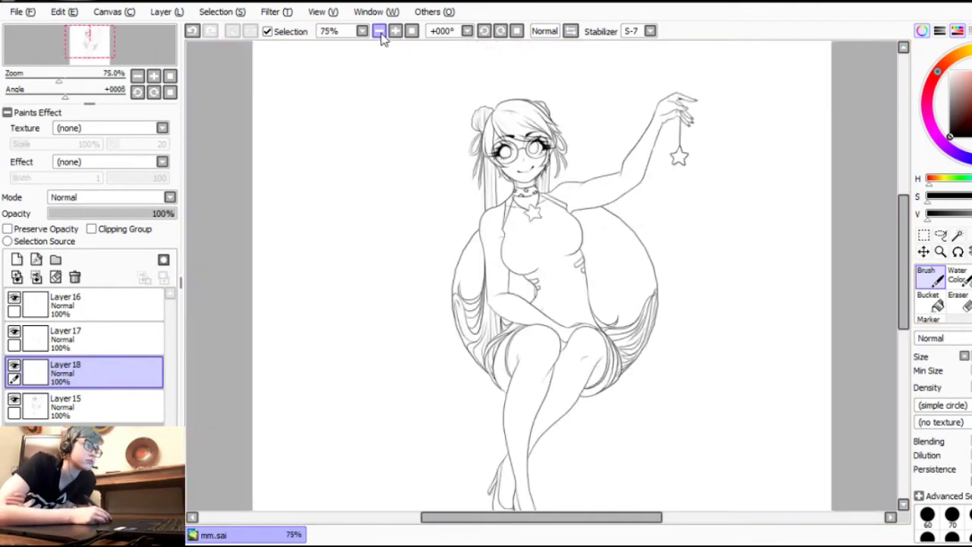
pyautogui.hotkey('ctrl', '+')
pyautogui.hotkey('ctrl', '+')
pyautogui.hotkey('ctrl', 'z')
# Step: Delete Layer 16 with the halter straps and star necklace
pyautogui.click(14, 298)
pyautogui.click(14, 298)
pyautogui.click(65, 304)
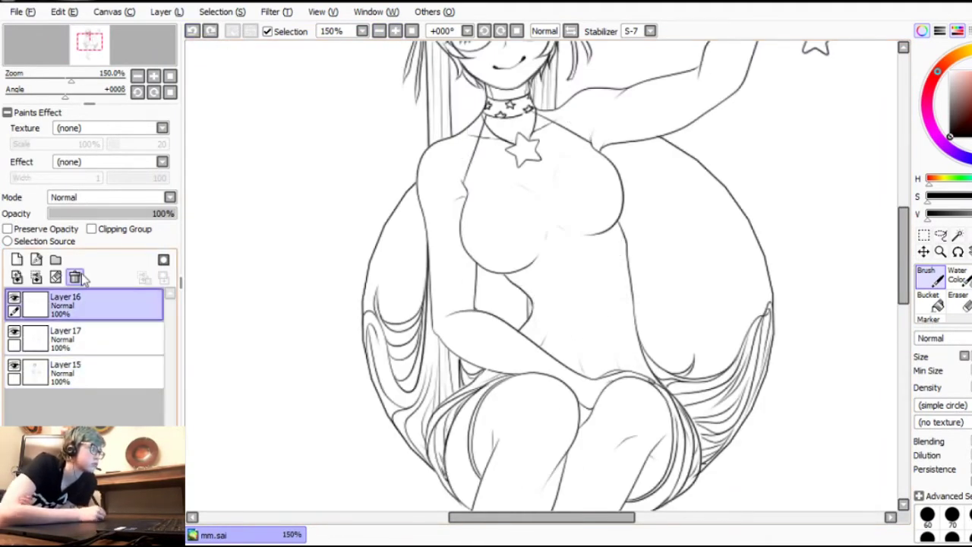
pyautogui.click(75, 278)
# Step: Draw a curved two-line waistband on a new layer with the Layer 15 line art dimmed to 40% opacity
pyautogui.click(17, 260)
pyautogui.moveTo(527, 326); pyautogui.dragTo(640, 332)
pyautogui.moveTo(530, 328); pyautogui.dragTo(637, 318)
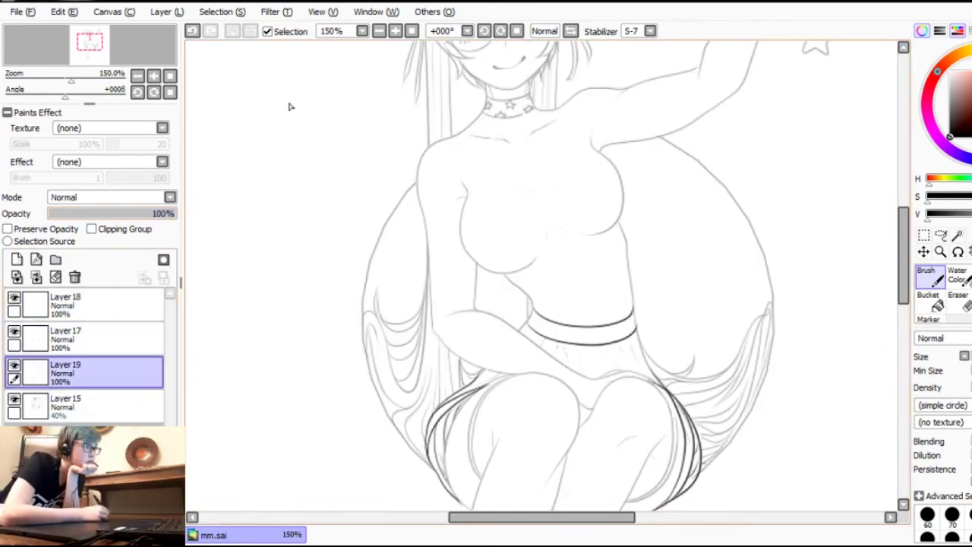
# Step: Draw the sweater's wide round neckline, torso and hem folds, and the cuffed sleeve on the resting arm
pyautogui.moveTo(459, 131); pyautogui.dragTo(559, 143)
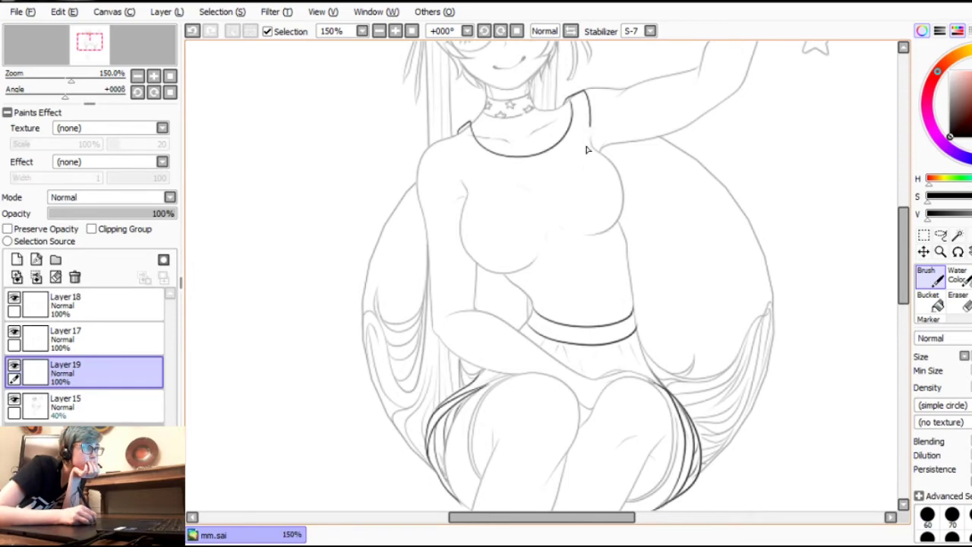
pyautogui.moveTo(589, 139); pyautogui.dragTo(453, 139)
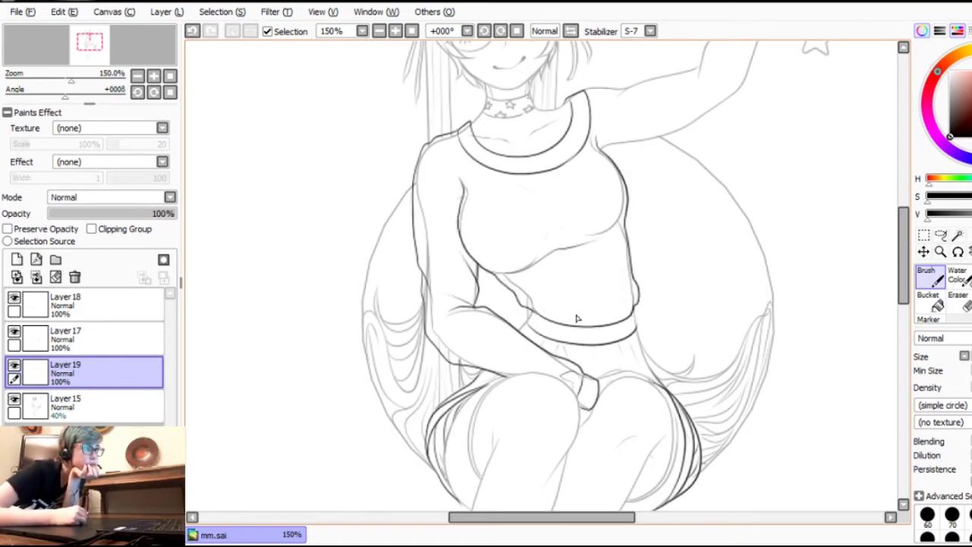
pyautogui.click(193, 31)
pyautogui.moveTo(537, 306); pyautogui.dragTo(598, 326)
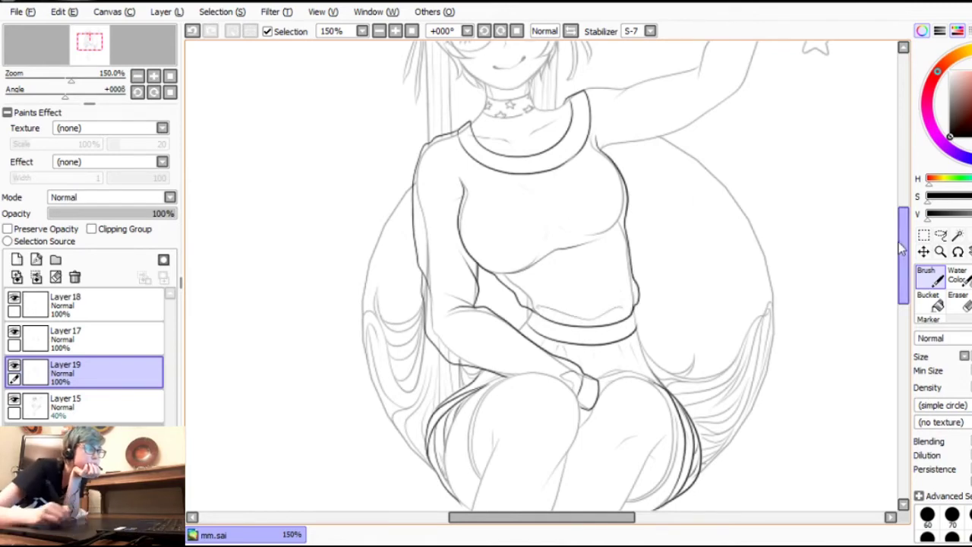
# Step: Draw the loose sleeve and wrist cuff along the raised arm
pyautogui.scroll(2, 856, 243)
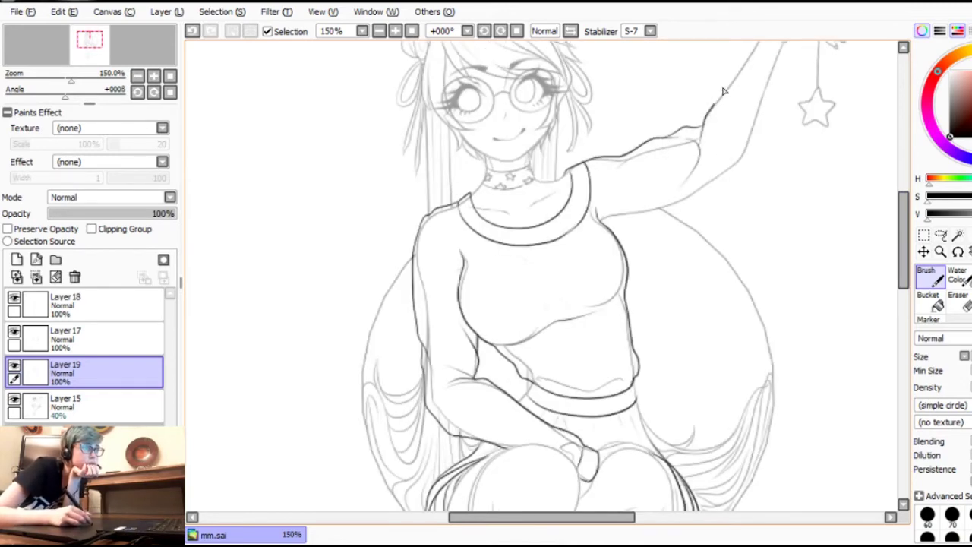
pyautogui.moveTo(720, 99); pyautogui.dragTo(741, 61)
pyautogui.scroll(2, 741, 144)
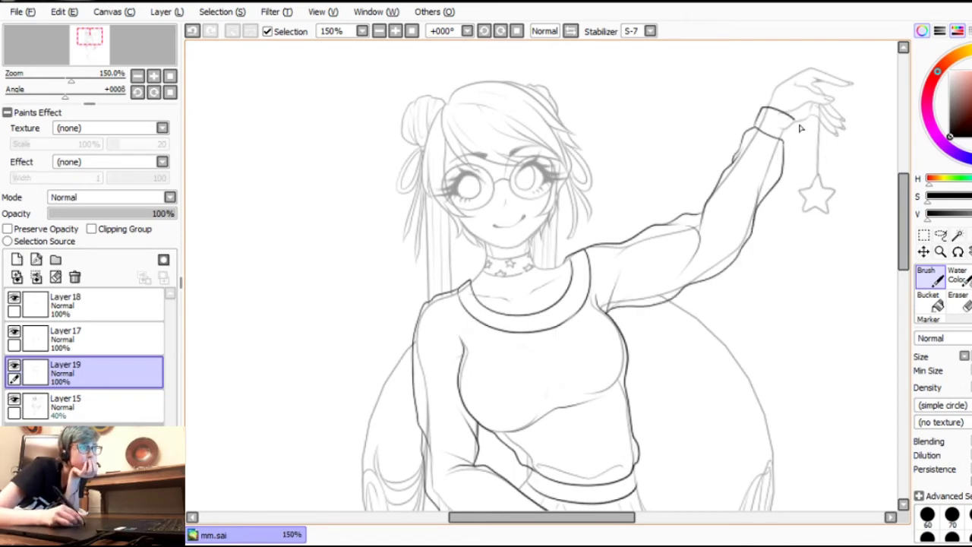
# Step: Erase the Layer 15 body and arm lines that show through the sweater and its sleeves
pyautogui.click(379, 31)
pyautogui.click(379, 31)
pyautogui.click(396, 32)
pyautogui.click(396, 31)
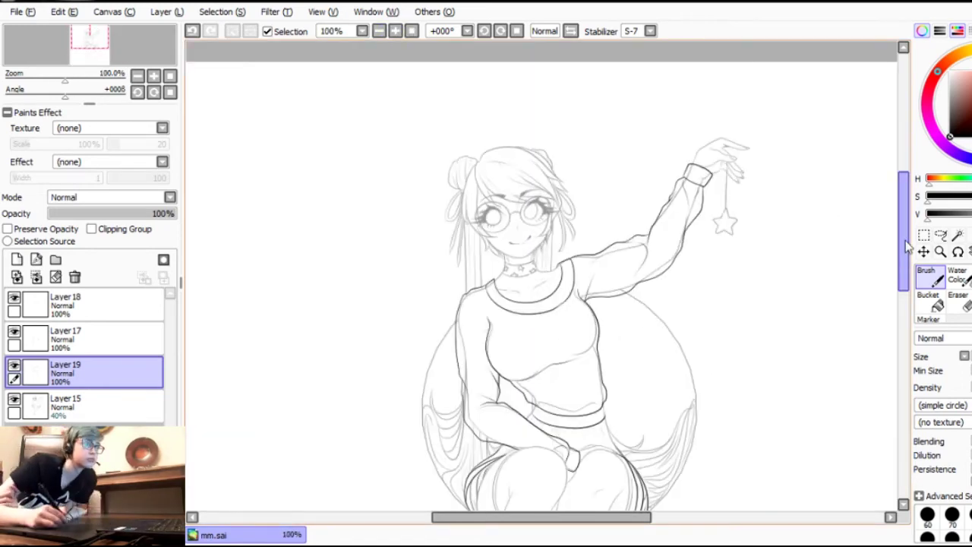
pyautogui.moveTo(905, 243); pyautogui.dragTo(904, 289)
pyautogui.click(106, 406)
pyautogui.click(958, 301)
pyautogui.moveTo(467, 125)
pyautogui.mouseDown()
pyautogui.moveTo(475, 243)
pyautogui.moveTo(526, 260)
pyautogui.mouseUp()
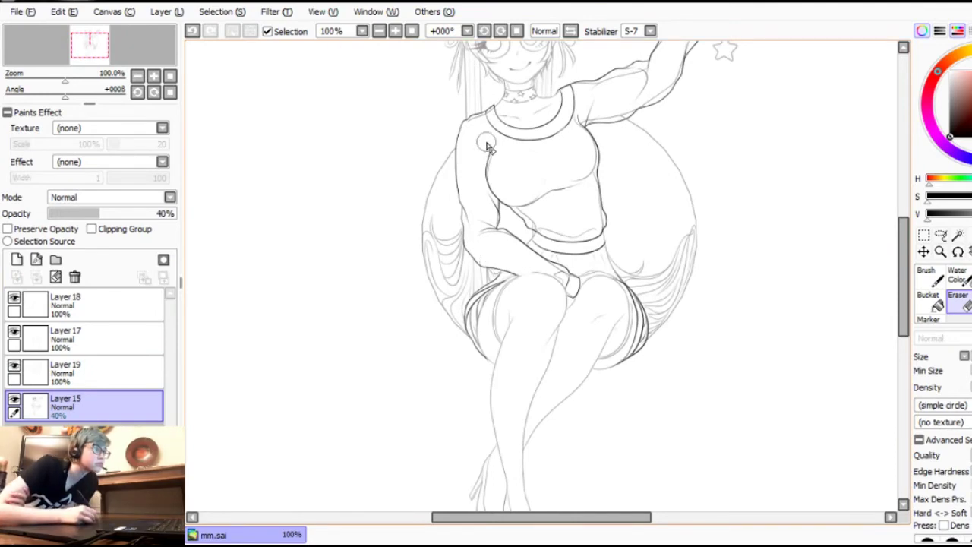
pyautogui.hotkey('ctrl', 'z')
pyautogui.moveTo(542, 269); pyautogui.dragTo(571, 292)
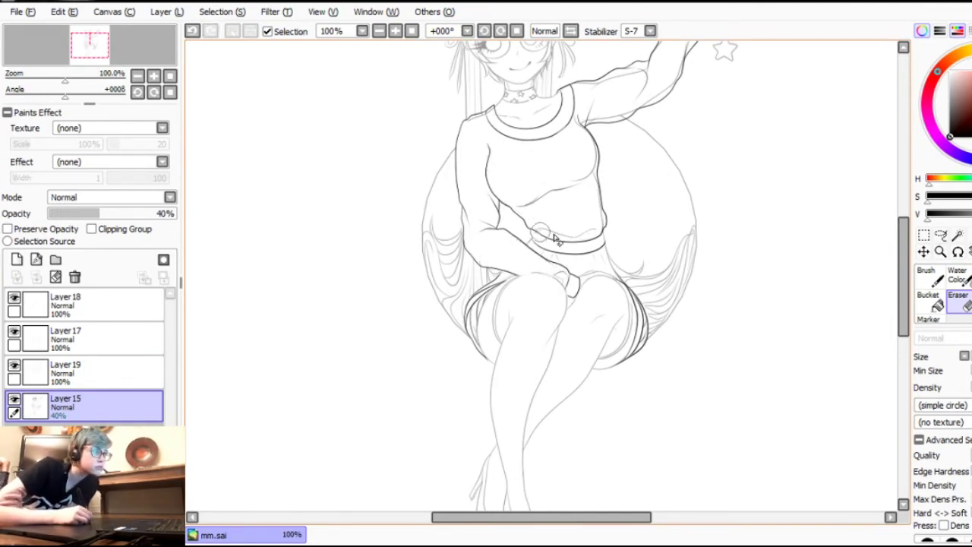
pyautogui.scroll(2, 636, 114)
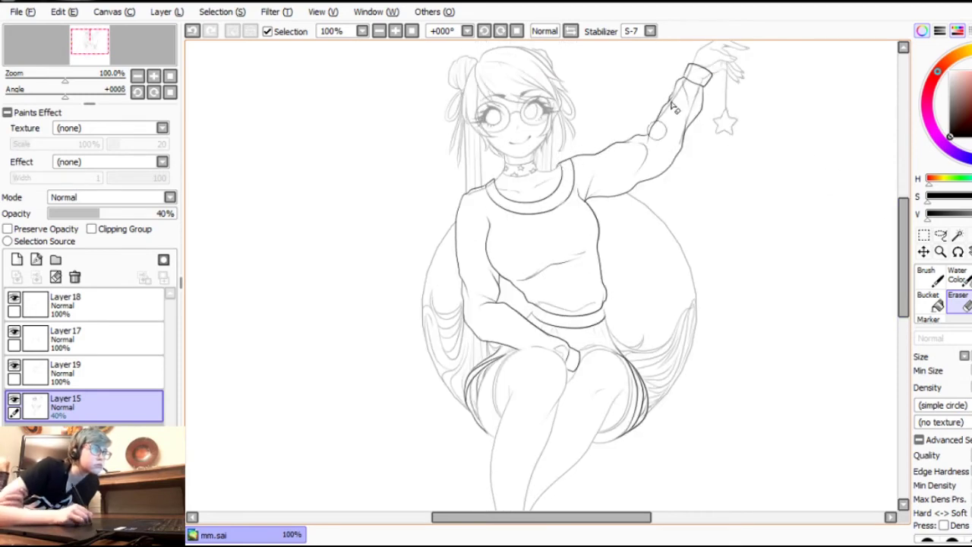
pyautogui.press('b')
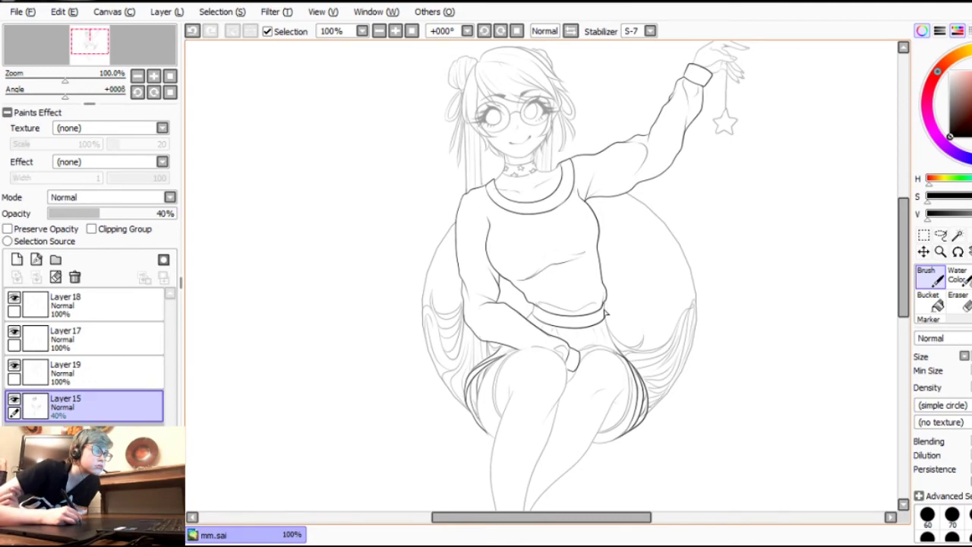
# Step: Erase the remaining body lines around the waist and return Layer 15 to 100% opacity
pyautogui.press('e')
pyautogui.keyDown('ctrl'); pyautogui.keyDown('shift'); pyautogui.click(523, 278); pyautogui.keyUp('shift'); pyautogui.keyUp('ctrl')
pyautogui.moveTo(556, 262); pyautogui.dragTo(539, 266)
pyautogui.press('b')
pyautogui.click(413, 31)
pyautogui.click(92, 305)
pyautogui.click(92, 406)
pyautogui.moveTo(137, 213); pyautogui.dragTo(203, 190)
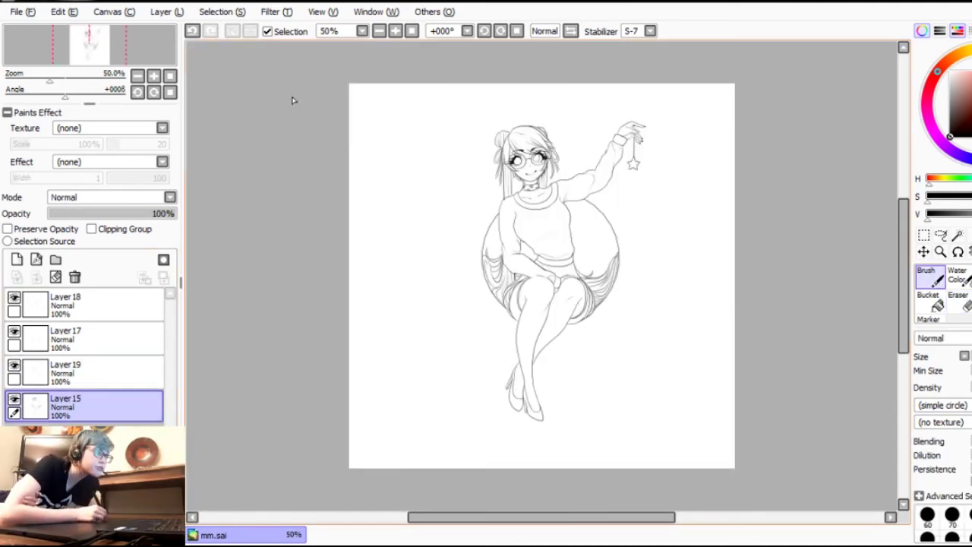
# Step: Clean up the leftover Layer 15 lines around the sweater's shoulder and neckline
pyautogui.click(396, 31)
pyautogui.click(396, 31)
pyautogui.click(396, 31)
pyautogui.press('e')
pyautogui.keyDown('ctrl'); pyautogui.keyDown('shift'); pyautogui.click(493, 175); pyautogui.keyUp('shift'); pyautogui.keyUp('ctrl')
pyautogui.moveTo(493, 174); pyautogui.dragTo(524, 203)
pyautogui.click(936, 281)
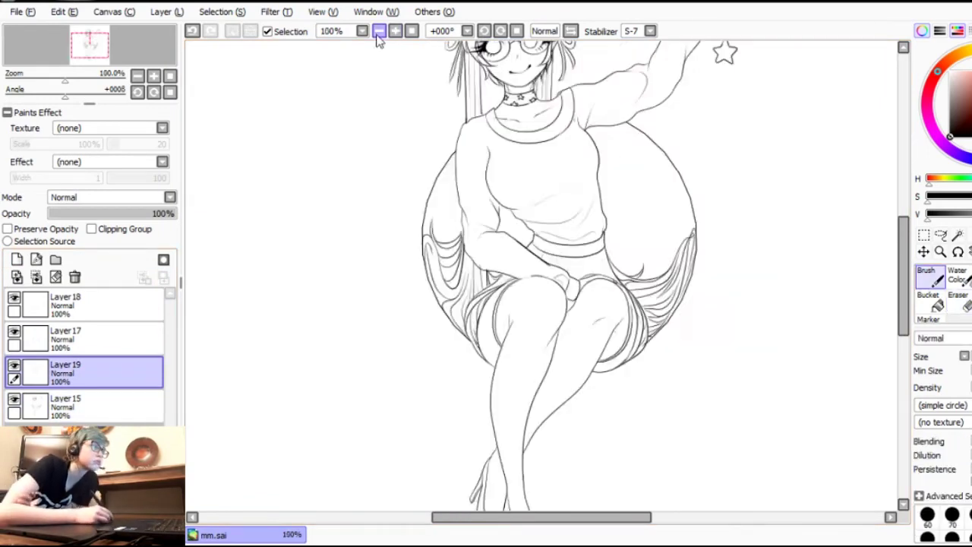
# Step: Merge all the line art layers into one layer
pyautogui.click(413, 31)
pyautogui.click(168, 12)
pyautogui.click(198, 190)
# Step: Draw a large circle around the whole figure on a new linework layer
pyautogui.click(37, 259)
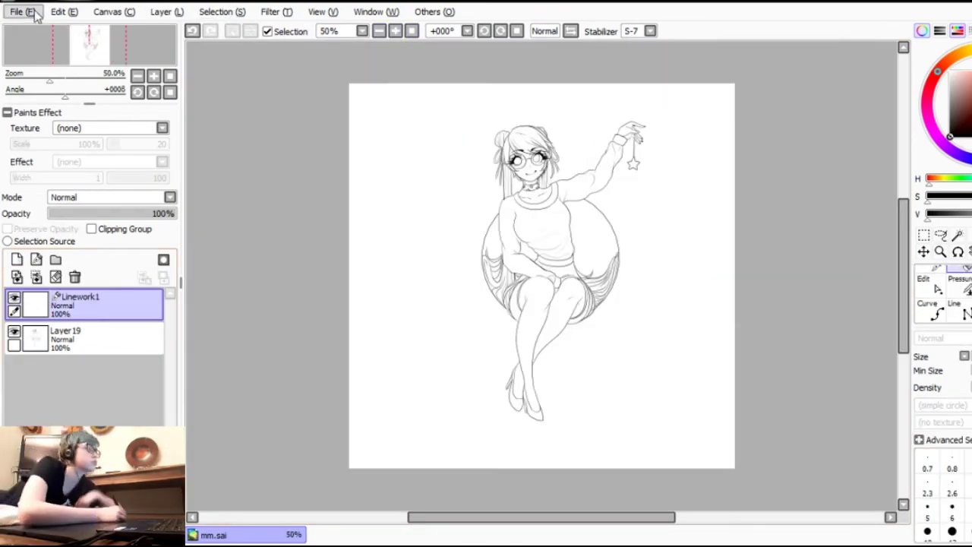
pyautogui.click(930, 309)
pyautogui.moveTo(465, 154); pyautogui.dragTo(424, 193)
pyautogui.click(422, 188)
pyautogui.click(443, 163)
pyautogui.press('Delete')
pyautogui.press('Delete')
pyautogui.press('Delete')
pyautogui.press('Delete')
pyautogui.press('Delete')
pyautogui.click(465, 153)
pyautogui.press('Delete')
pyautogui.press('Delete')
pyautogui.press('Delete')
pyautogui.press('Delete')
pyautogui.press('Delete')
pyautogui.press('Delete')
pyautogui.click(464, 153)
pyautogui.press('Delete')
pyautogui.press('Delete')
pyautogui.press('Delete')
pyautogui.press('Delete')
pyautogui.click(465, 153)
pyautogui.press('Delete')
pyautogui.press('Delete')
pyautogui.press('Delete')
pyautogui.press('Delete')
pyautogui.press('Delete')
pyautogui.press('Delete')
pyautogui.click(465, 153)
pyautogui.press('Delete')
pyautogui.press('Delete')
pyautogui.press('Delete')
pyautogui.press('Delete')
pyautogui.press('Delete')
pyautogui.press('Delete')
pyautogui.press('Delete')
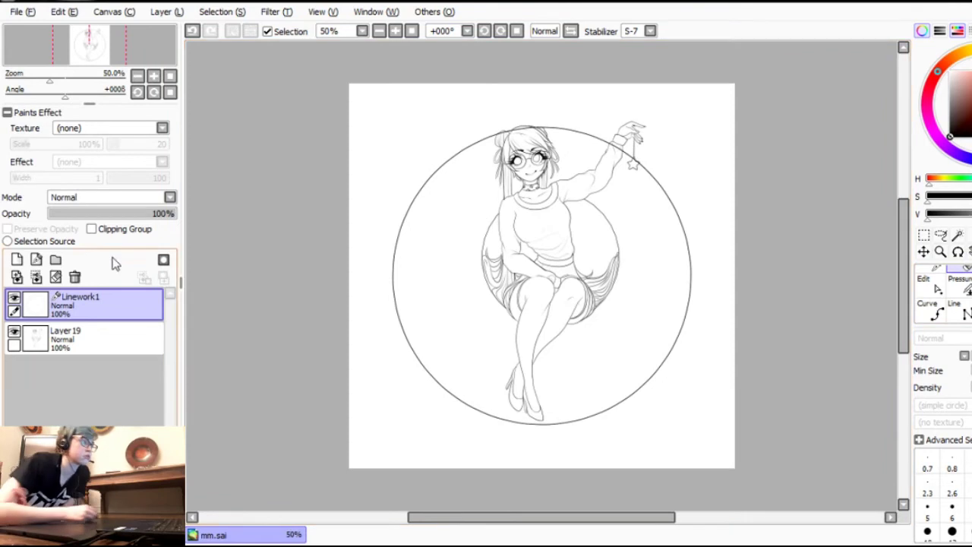
# Step: Scale the circle down to surround the existing ring and erase the parts crossing the figure
pyautogui.hotkey('ctrl', 't')
pyautogui.moveTo(692, 422); pyautogui.dragTo(538, 272)
pyautogui.moveTo(497, 248); pyautogui.dragTo(582, 307)
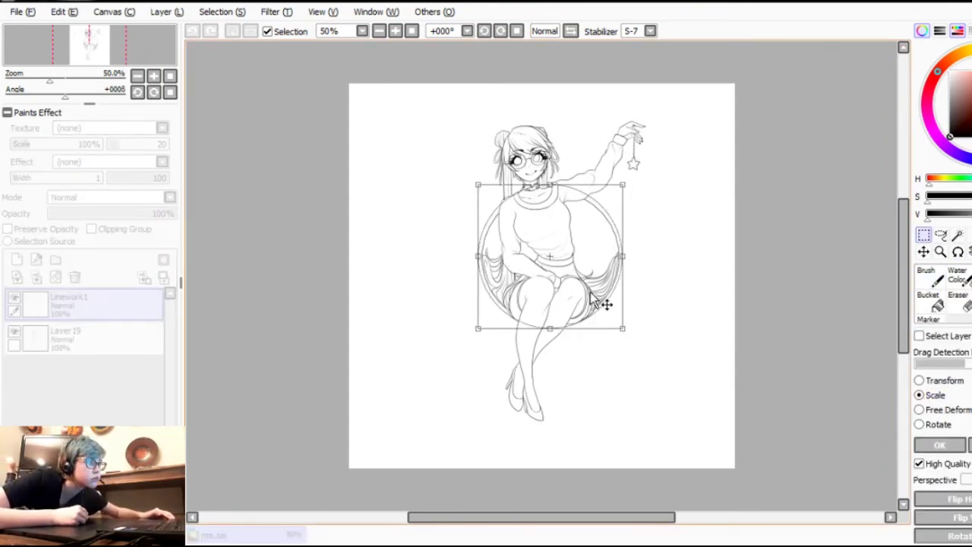
pyautogui.press('Return')
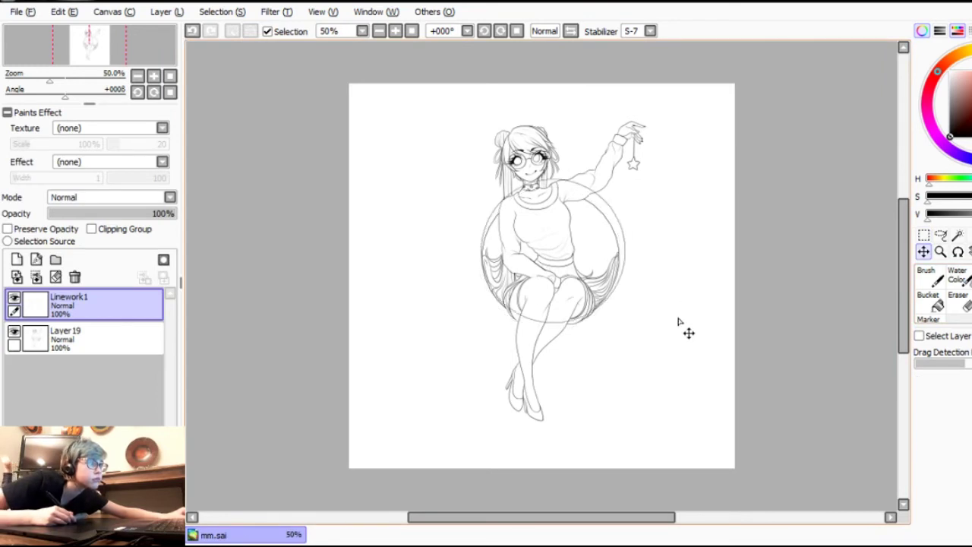
pyautogui.press('e')
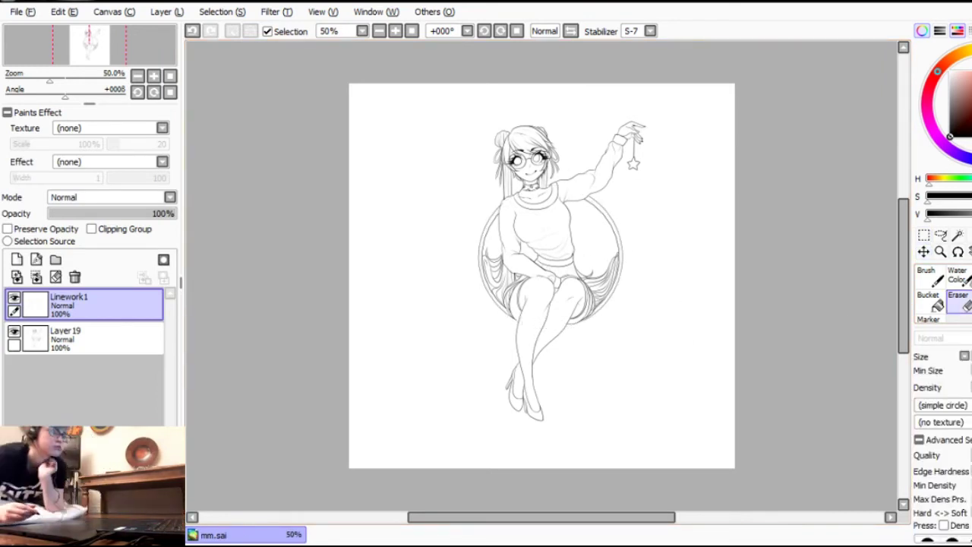
# Step: Try Free Deform on the outer circle to fit it around the ring, and delete its linework layer
pyautogui.doubleClick(395, 31)
pyautogui.click(924, 235)
pyautogui.click(920, 410)
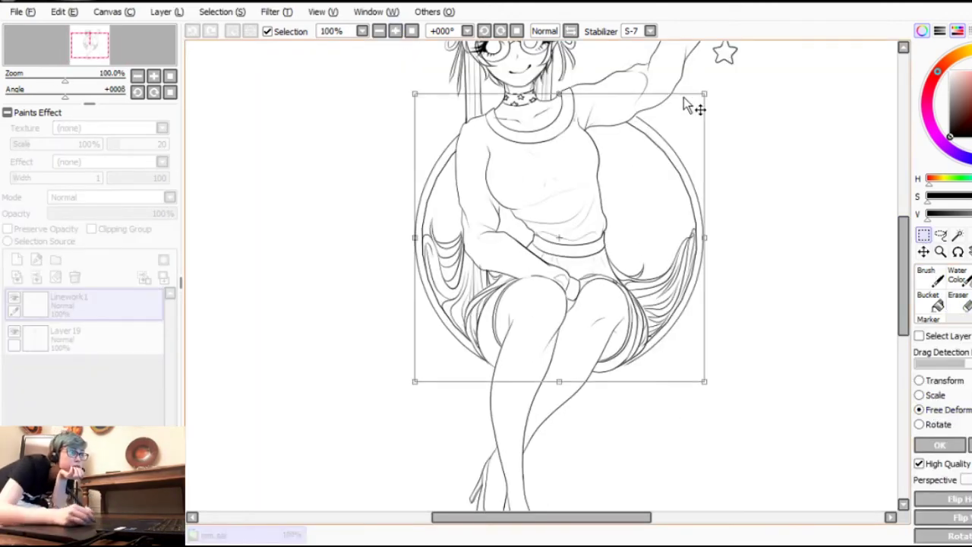
pyautogui.press('Return')
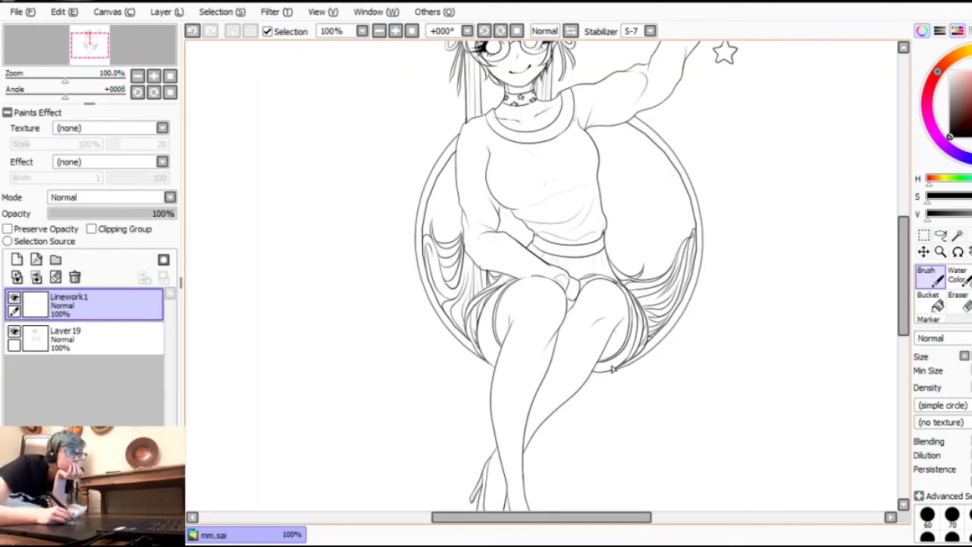
pyautogui.doubleClick(379, 32)
pyautogui.click(74, 277)
# Step: Dim Layer 19 to 39%, set the stabilizer to 15 and draw small stars among the draped strands on a new layer
pyautogui.click(396, 32)
pyautogui.click(395, 32)
pyautogui.moveTo(905, 284)
pyautogui.mouseDown()
pyautogui.moveTo(910, 273)
pyautogui.moveTo(910, 295)
pyautogui.mouseUp()
pyautogui.doubleClick(396, 32)
pyautogui.click(98, 213)
pyautogui.click(17, 259)
pyautogui.click(650, 31)
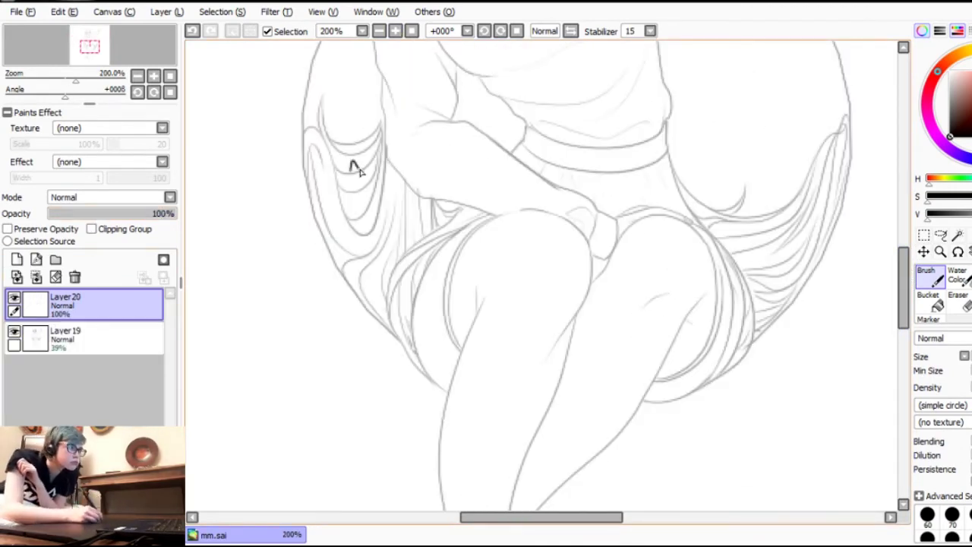
pyautogui.click(925, 253)
pyautogui.click(930, 276)
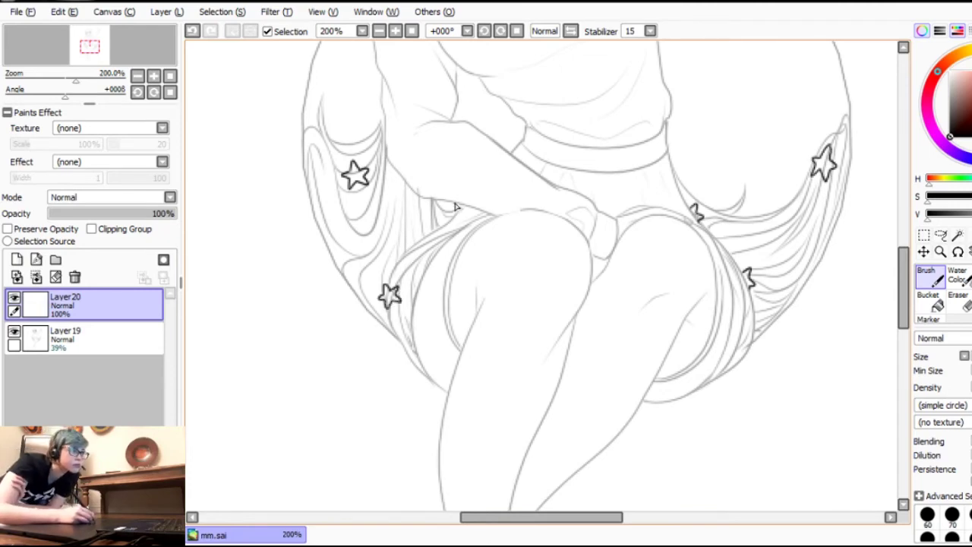
# Step: Erase the Layer 19 lines crossing the stars and return that layer to 100% opacity
pyautogui.click(98, 339)
pyautogui.press('e')
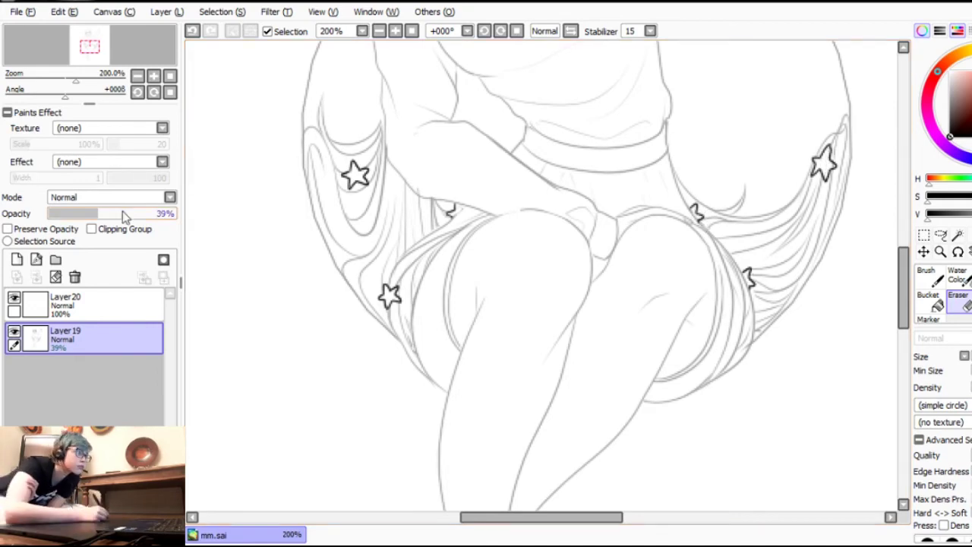
pyautogui.moveTo(152, 213); pyautogui.dragTo(183, 211)
pyautogui.press('b')
pyautogui.click(411, 31)
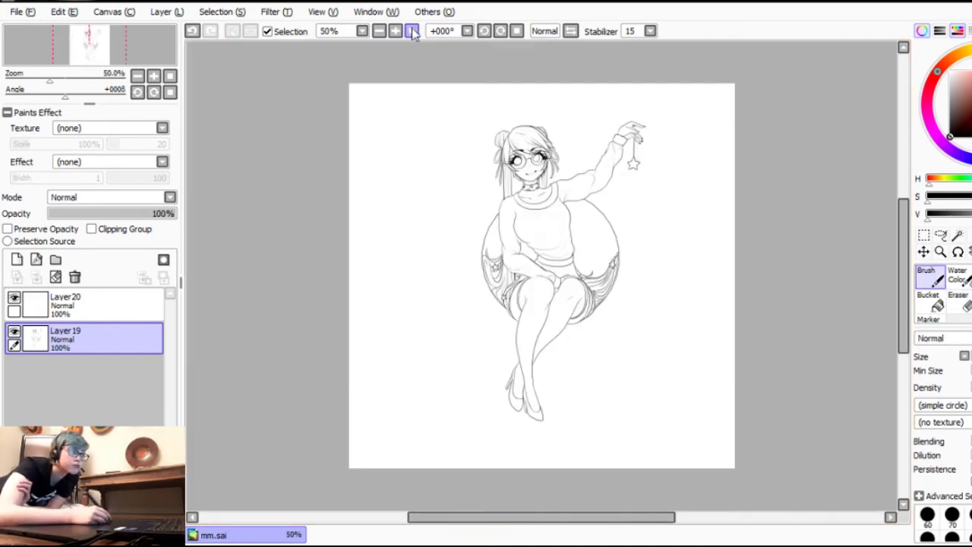
# Step: Draw star patterns of varying size along both stockings on Layer19
pyautogui.moveTo(903, 237); pyautogui.dragTo(904, 273)
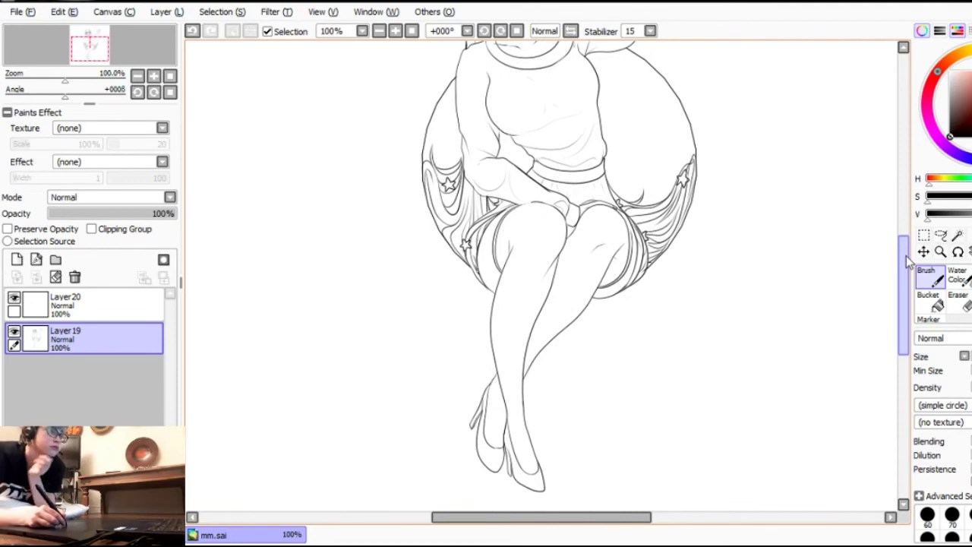
pyautogui.click(395, 30)
pyautogui.click(379, 31)
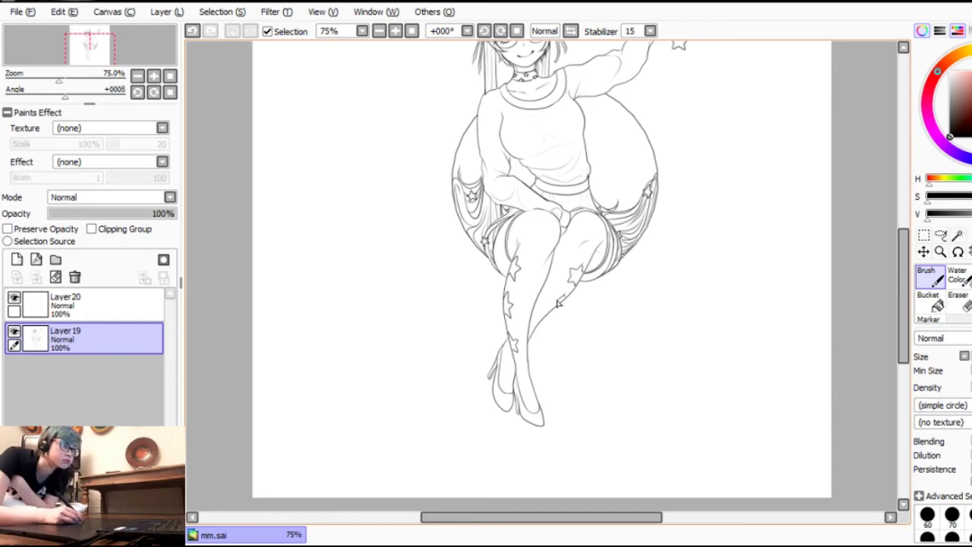
# Step: Try drawing ribbon details beside the hair bun on Layer20 and undo the strokes
pyautogui.click(379, 31)
pyautogui.click(395, 31)
pyautogui.moveTo(903, 256); pyautogui.dragTo(905, 217)
pyautogui.click(107, 305)
pyautogui.click(396, 31)
pyautogui.click(396, 31)
pyautogui.hotkey('ctrl', 'z')
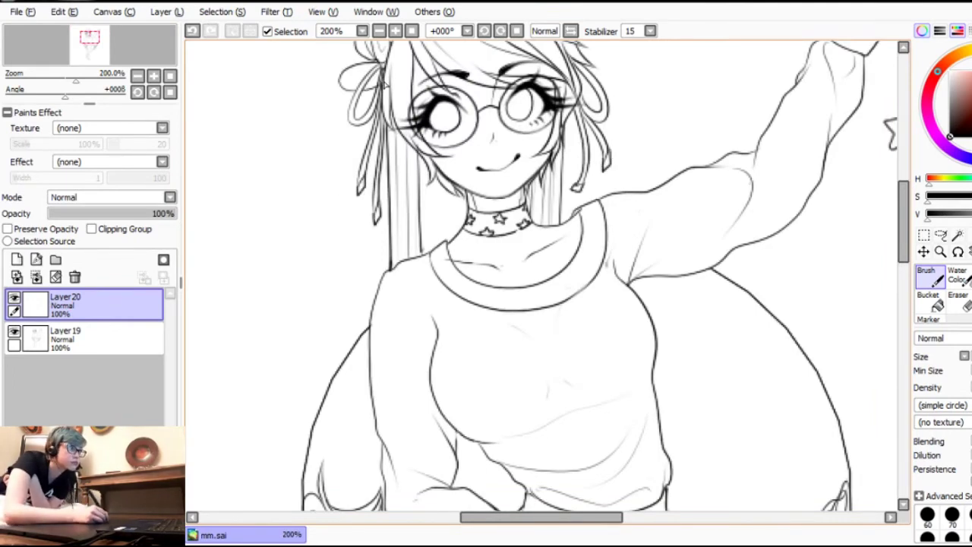
pyautogui.click(193, 31)
pyautogui.click(193, 31)
# Step: Set the stabilizer to S-7 and draw pointed ribbon ends beside both hair buns on a new layer
pyautogui.click(16, 259)
pyautogui.click(651, 31)
pyautogui.click(635, 295)
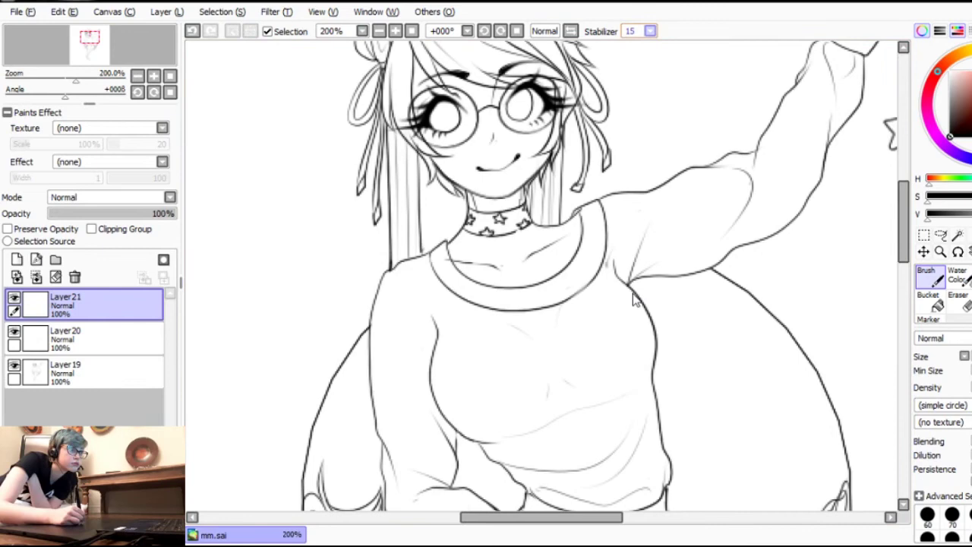
pyautogui.moveTo(904, 220); pyautogui.dragTo(903, 206)
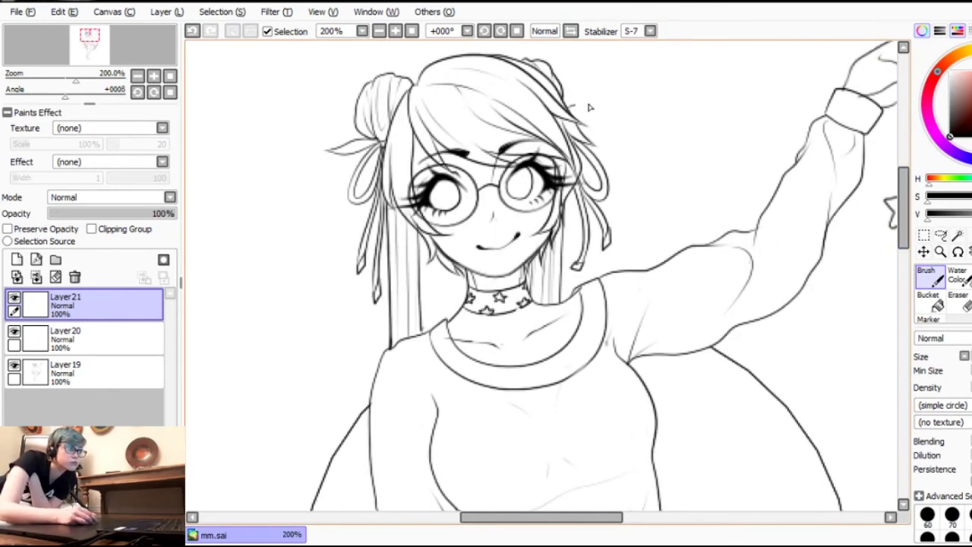
pyautogui.click(411, 31)
pyautogui.click(396, 31)
pyautogui.click(396, 31)
pyautogui.moveTo(903, 245); pyautogui.dragTo(904, 212)
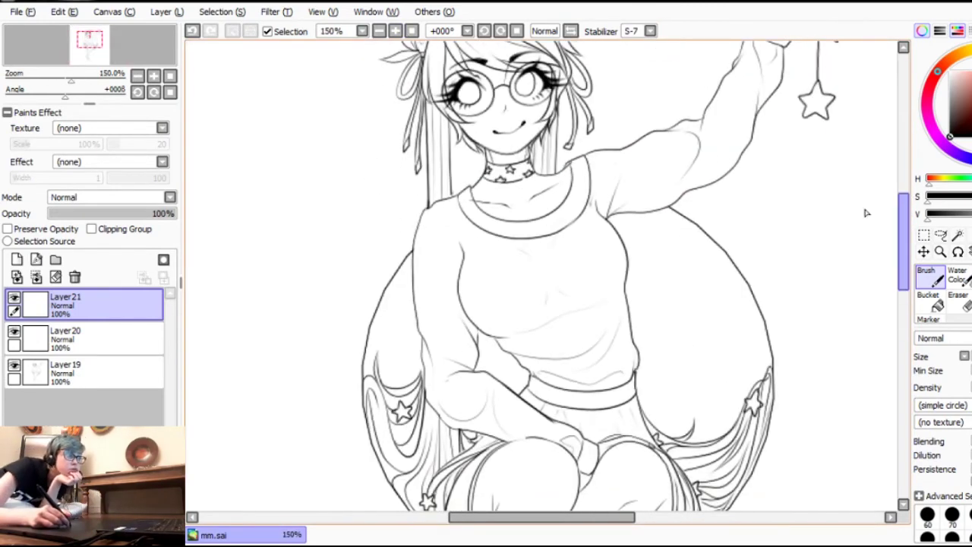
# Step: Outline the block letters STARG across the sweater's chest on a new layer with the stabilizer at 15
pyautogui.click(396, 31)
pyautogui.click(396, 31)
pyautogui.click(396, 32)
pyautogui.hotkey('ctrl', 'shift', 'n')
pyautogui.moveTo(402, 274); pyautogui.dragTo(403, 292)
pyautogui.click(193, 32)
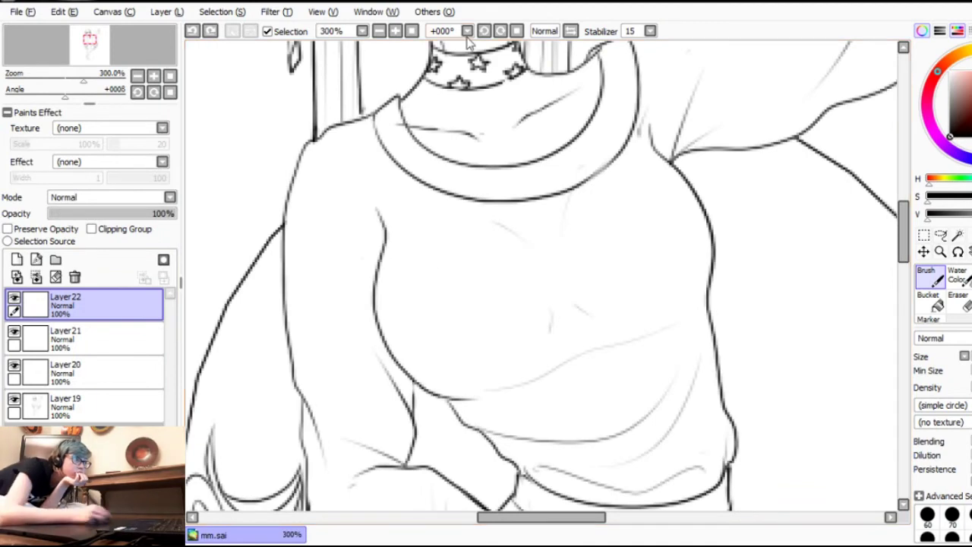
pyautogui.click(500, 31)
pyautogui.click(501, 31)
pyautogui.click(501, 31)
pyautogui.click(396, 31)
pyautogui.moveTo(391, 231)
pyautogui.mouseDown()
pyautogui.moveTo(362, 216)
pyautogui.moveTo(348, 262)
pyautogui.moveTo(374, 286)
pyautogui.moveTo(384, 232)
pyautogui.moveTo(425, 243)
pyautogui.mouseUp()
pyautogui.moveTo(403, 228); pyautogui.dragTo(448, 227)
pyautogui.moveTo(444, 304); pyautogui.dragTo(477, 308)
pyautogui.moveTo(498, 257)
pyautogui.mouseDown()
pyautogui.moveTo(524, 310)
pyautogui.moveTo(576, 289)
pyautogui.moveTo(560, 300)
pyautogui.moveTo(575, 247)
pyautogui.mouseUp()
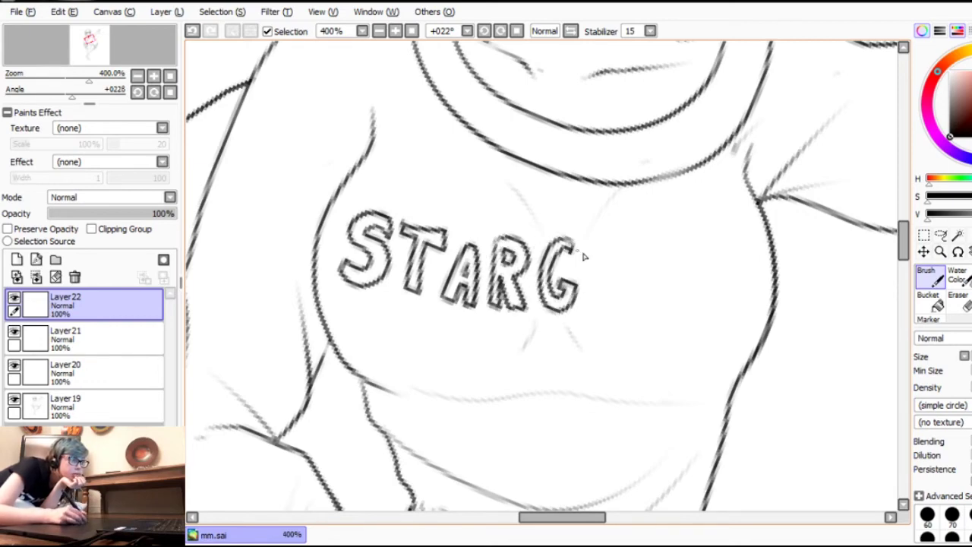
# Step: Complete the sweater lettering by outlining the remaining letters of STARGAZER
pyautogui.moveTo(587, 306); pyautogui.dragTo(611, 293)
pyautogui.moveTo(637, 259)
pyautogui.mouseDown()
pyautogui.moveTo(629, 300)
pyautogui.moveTo(673, 307)
pyautogui.mouseUp()
pyautogui.moveTo(646, 239)
pyautogui.mouseDown()
pyautogui.moveTo(692, 250)
pyautogui.moveTo(714, 303)
pyautogui.mouseUp()
pyautogui.moveTo(722, 237); pyautogui.dragTo(726, 304)
pyautogui.moveTo(741, 302)
pyautogui.mouseDown()
pyautogui.moveTo(746, 258)
pyautogui.moveTo(723, 234)
pyautogui.mouseUp()
# Step: Check the lettering on the whole figure and delete its layer
pyautogui.click(379, 31)
pyautogui.click(411, 32)
pyautogui.click(396, 31)
pyautogui.click(396, 31)
pyautogui.moveTo(904, 281); pyautogui.dragTo(904, 249)
pyautogui.click(396, 31)
pyautogui.click(395, 31)
pyautogui.click(396, 32)
pyautogui.click(74, 278)
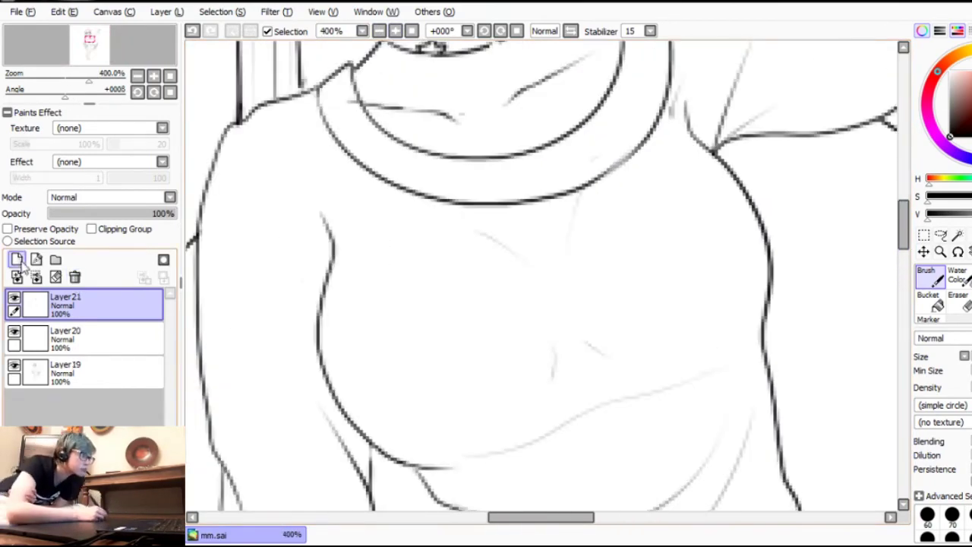
# Step: Redraw the outlined word STARGAZER across the sweater's chest on a new layer
pyautogui.click(17, 260)
pyautogui.moveTo(65, 97); pyautogui.dragTo(69, 96)
pyautogui.moveTo(362, 272)
pyautogui.mouseDown()
pyautogui.moveTo(331, 287)
pyautogui.moveTo(354, 347)
pyautogui.moveTo(364, 286)
pyautogui.moveTo(395, 329)
pyautogui.moveTo(438, 335)
pyautogui.mouseUp()
pyautogui.hotkey('ctrl', 'z')
pyautogui.moveTo(420, 290)
pyautogui.mouseDown()
pyautogui.moveTo(427, 363)
pyautogui.moveTo(456, 368)
pyautogui.mouseUp()
pyautogui.moveTo(465, 301)
pyautogui.mouseDown()
pyautogui.moveTo(467, 369)
pyautogui.moveTo(490, 371)
pyautogui.moveTo(483, 318)
pyautogui.mouseUp()
pyautogui.moveTo(551, 304)
pyautogui.mouseDown()
pyautogui.moveTo(531, 362)
pyautogui.moveTo(559, 320)
pyautogui.mouseUp()
pyautogui.moveTo(578, 368)
pyautogui.mouseDown()
pyautogui.moveTo(593, 335)
pyautogui.moveTo(619, 366)
pyautogui.mouseUp()
pyautogui.moveTo(619, 292)
pyautogui.mouseDown()
pyautogui.moveTo(661, 357)
pyautogui.moveTo(664, 274)
pyautogui.moveTo(703, 346)
pyautogui.mouseUp()
pyautogui.moveTo(684, 300)
pyautogui.mouseDown()
pyautogui.moveTo(717, 267)
pyautogui.moveTo(727, 319)
pyautogui.mouseUp()
pyautogui.click(379, 31)
pyautogui.click(379, 31)
pyautogui.click(516, 31)
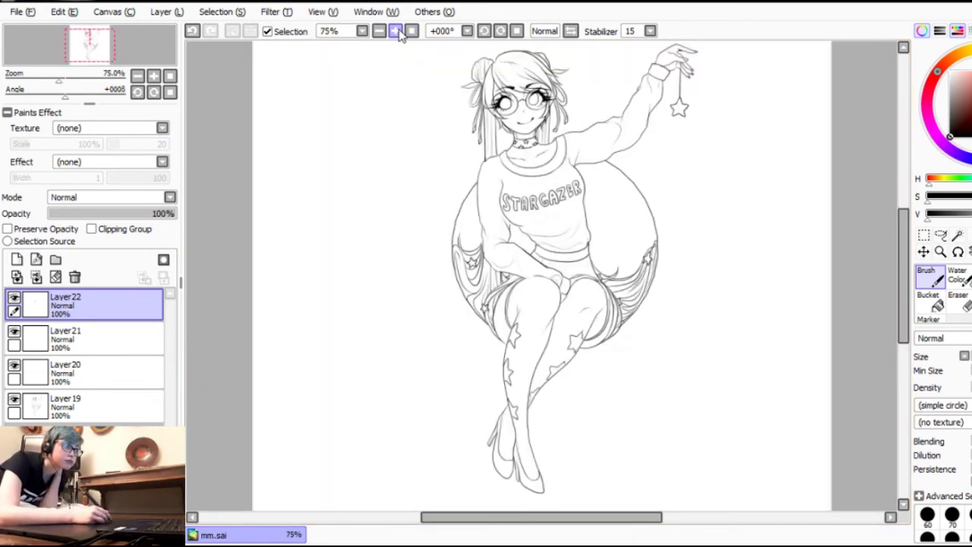
# Step: Adjust the STARGAZER lettering slightly with Free Deform and apply the change
pyautogui.click(396, 31)
pyautogui.click(395, 31)
pyautogui.click(924, 236)
pyautogui.click(920, 411)
pyautogui.moveTo(624, 207); pyautogui.dragTo(623, 201)
pyautogui.click(940, 445)
pyautogui.click(379, 31)
pyautogui.click(380, 31)
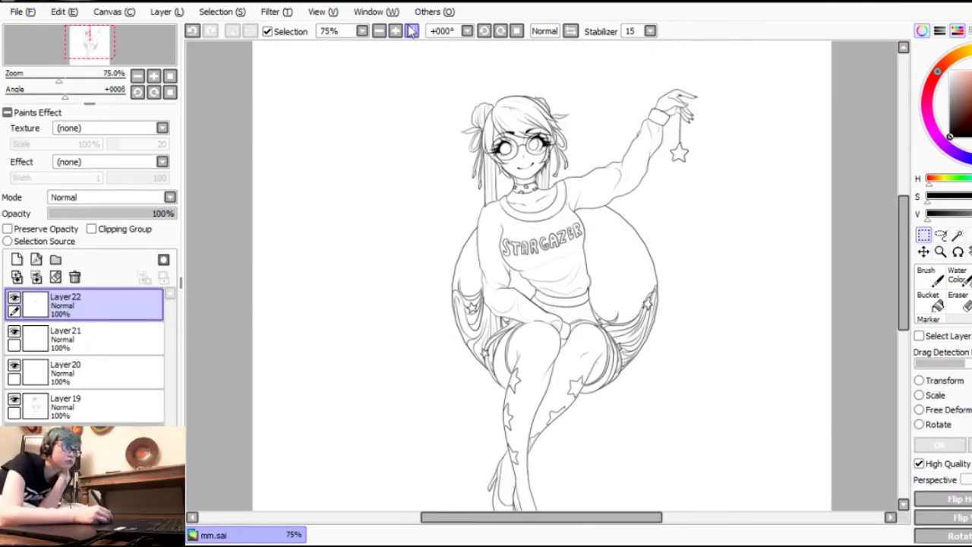
# Step: Draw a long necklace with a star pendant hanging from the choker on a new layer, using stabilizer S-7
pyautogui.click(396, 31)
pyautogui.click(395, 31)
pyautogui.click(396, 31)
pyautogui.moveTo(906, 249); pyautogui.dragTo(906, 230)
pyautogui.click(931, 276)
pyautogui.click(17, 260)
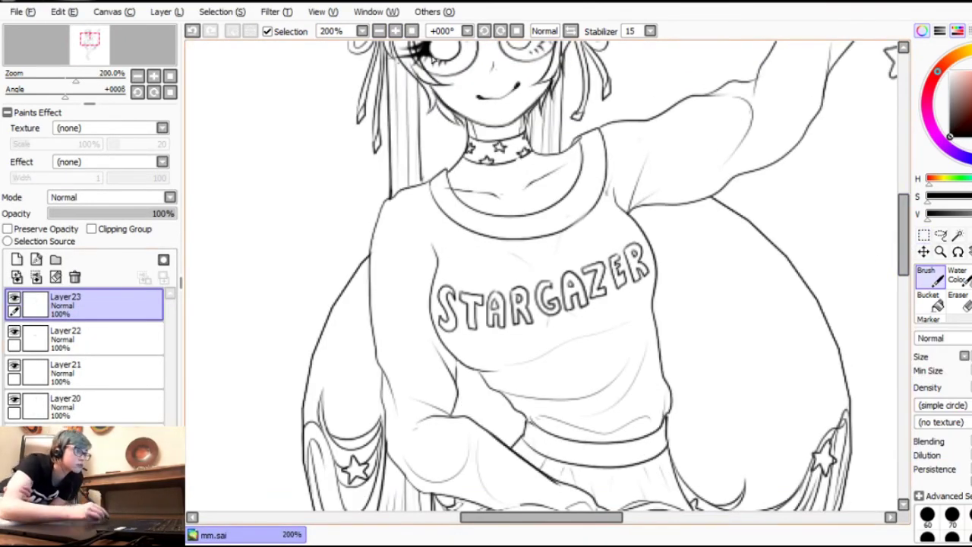
pyautogui.click(395, 31)
pyautogui.moveTo(424, 102)
pyautogui.mouseDown()
pyautogui.moveTo(456, 250)
pyautogui.moveTo(532, 80)
pyautogui.mouseUp()
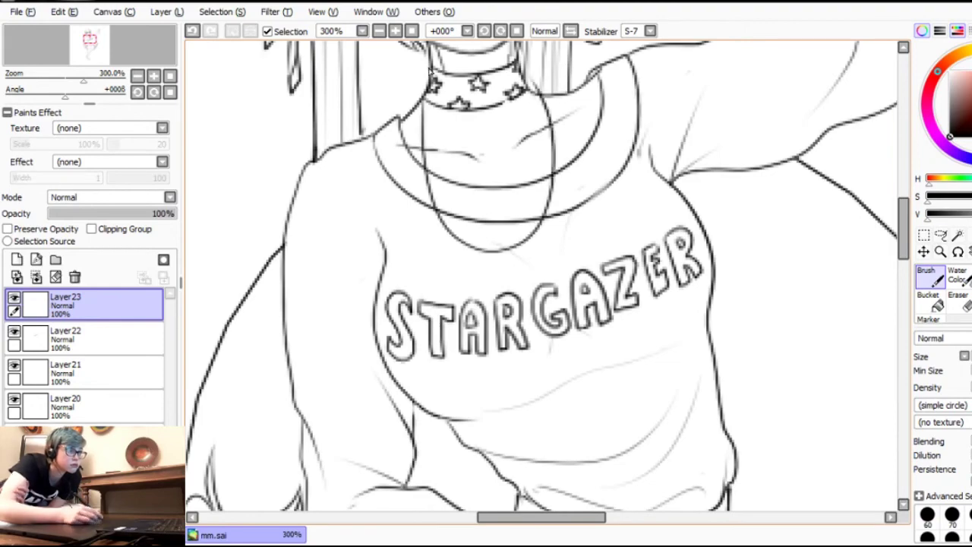
pyautogui.hotkey('ctrl', 'z')
pyautogui.moveTo(427, 105)
pyautogui.mouseDown()
pyautogui.moveTo(526, 119)
pyautogui.moveTo(524, 81)
pyautogui.mouseUp()
pyautogui.hotkey('ctrl', 'z')
pyautogui.moveTo(427, 103)
pyautogui.mouseDown()
pyautogui.moveTo(530, 250)
pyautogui.moveTo(523, 82)
pyautogui.mouseUp()
# Step: Try drawing a hanging string freehand below the ring's left side on a new layer and undo it
pyautogui.click(379, 31)
pyautogui.click(379, 32)
pyautogui.click(379, 31)
pyautogui.click(379, 31)
pyautogui.doubleClick(396, 31)
pyautogui.moveTo(905, 266); pyautogui.dragTo(907, 295)
pyautogui.click(16, 260)
pyautogui.moveTo(375, 196); pyautogui.dragTo(376, 298)
pyautogui.click(194, 32)
# Step: Merge the layers into a single line art layer and save the drawing
pyautogui.click(167, 12)
pyautogui.click(190, 197)
pyautogui.tripleClick(379, 31)
pyautogui.click(23, 12)
pyautogui.click(49, 109)
# Step: Draw straight vertical strings hanging from the ring's lower left and lower right with the Line tool on a new linework layer
pyautogui.click(36, 260)
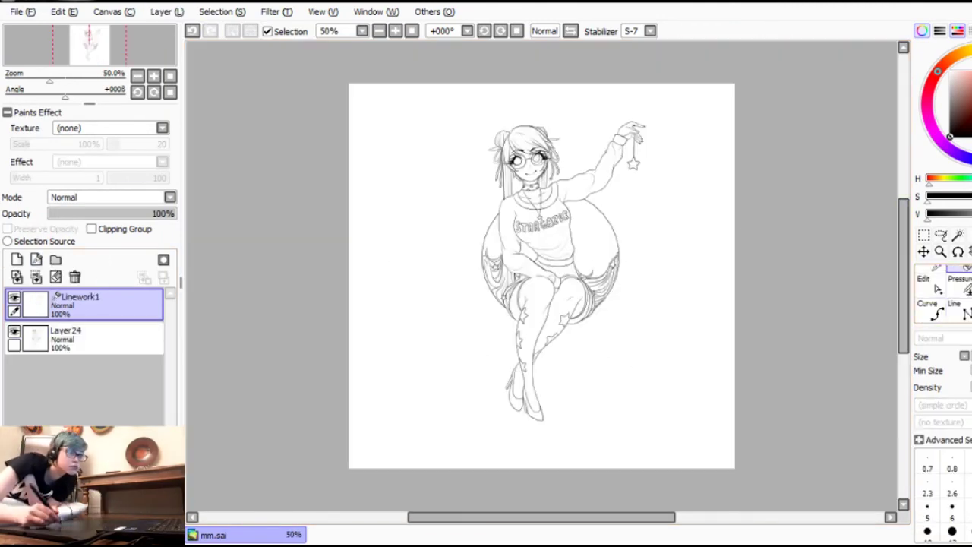
pyautogui.click(959, 311)
pyautogui.doubleClick(396, 31)
pyautogui.click(440, 398)
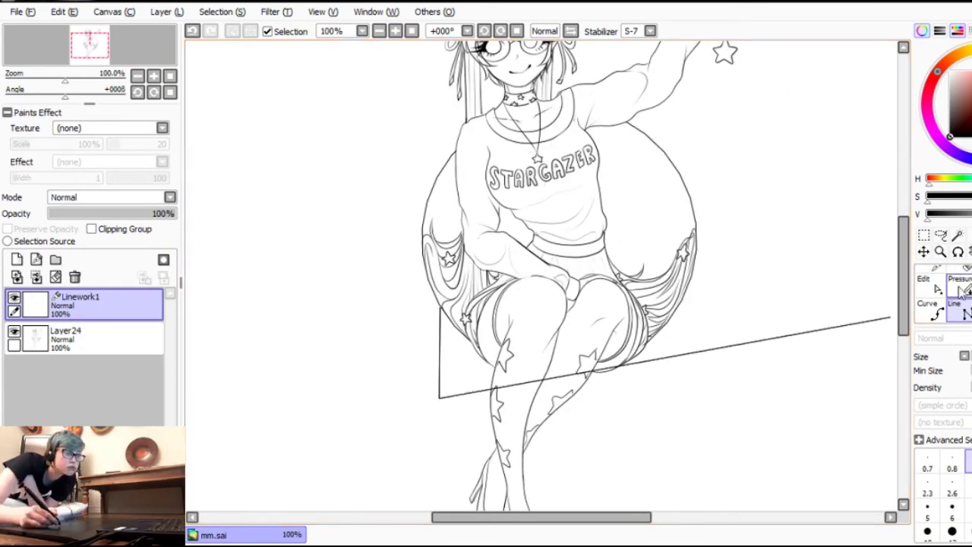
pyautogui.click(939, 286)
pyautogui.click(958, 310)
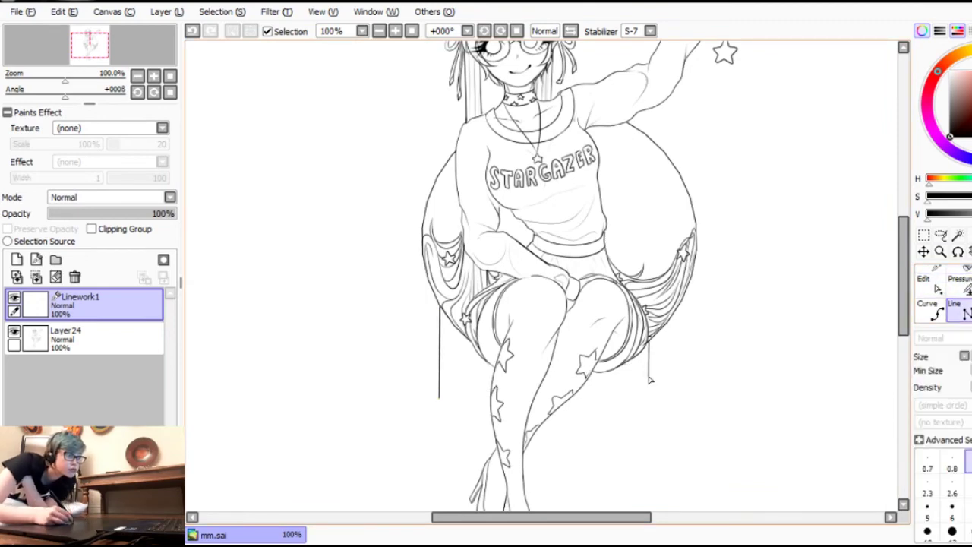
# Step: Add a longer vertical string from the ring's right edge and nudge the strings slightly with the Move tool
pyautogui.click(693, 275)
pyautogui.click(689, 435)
pyautogui.press('ctrl')
pyautogui.moveTo(689, 435); pyautogui.dragTo(693, 435)
pyautogui.click(924, 251)
pyautogui.moveTo(731, 352); pyautogui.dragTo(730, 349)
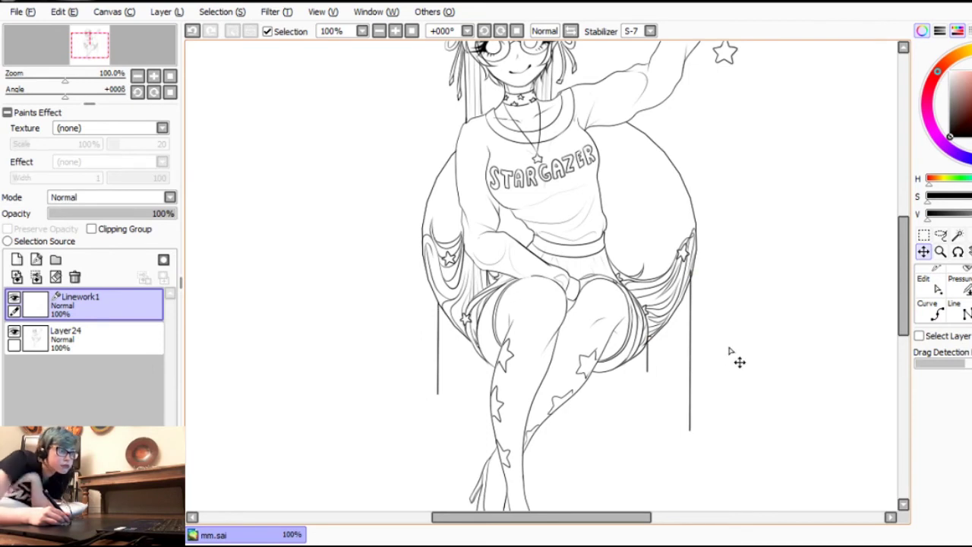
# Step: Add three more vertical strings: one beside the front calf, one below the thigh, and a short one under the rear calf
pyautogui.scroll(-3, 729, 351)
pyautogui.click(485, 234)
pyautogui.doubleClick(484, 333)
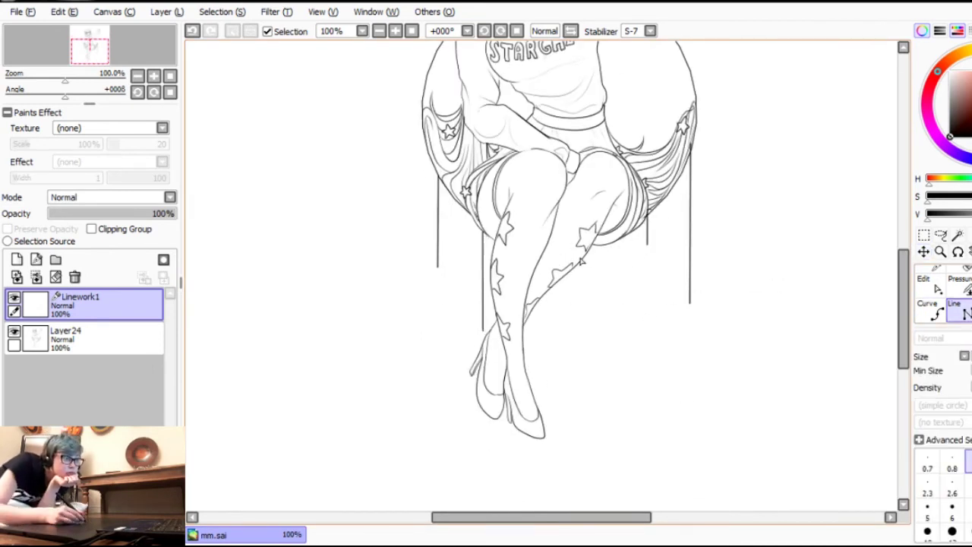
pyautogui.click(594, 307)
pyautogui.click(959, 310)
pyautogui.click(557, 283)
pyautogui.click(557, 289)
pyautogui.click(965, 270)
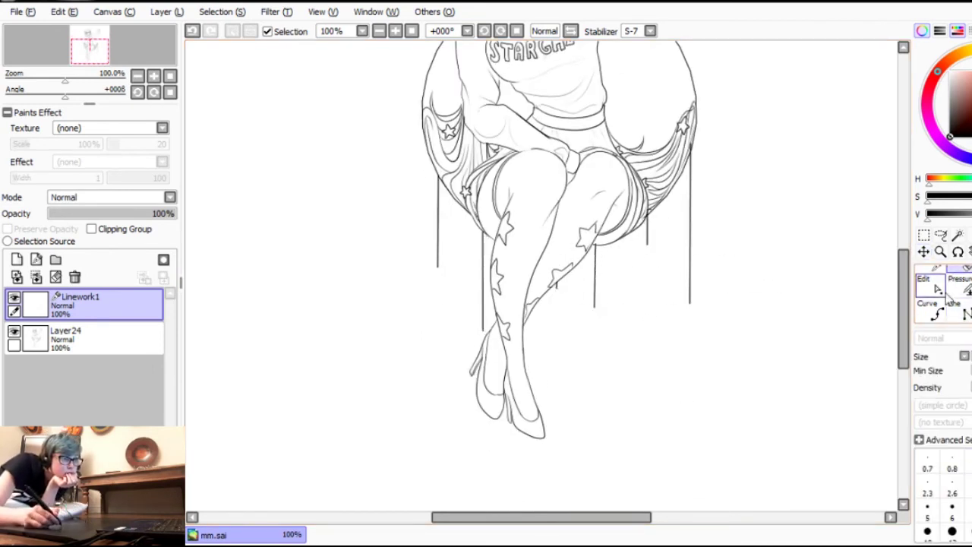
# Step: Rasterize the string linework layer and tidy the string ends with the Eraser
pyautogui.click(234, 13)
pyautogui.moveTo(169, 12)
pyautogui.click(211, 211)
pyautogui.click(396, 31)
pyautogui.click(959, 300)
pyautogui.moveTo(904, 300); pyautogui.dragTo(904, 283)
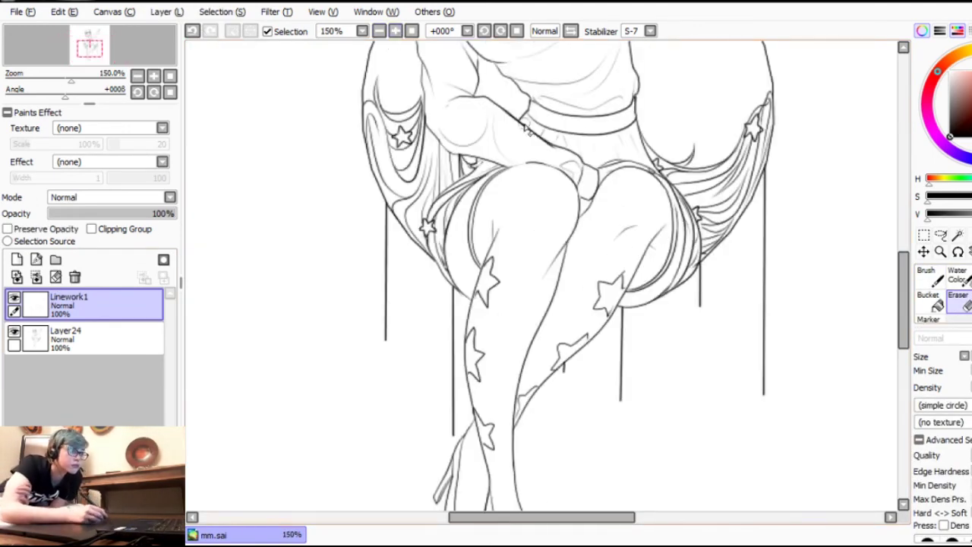
# Step: Draw a five-pointed star at the lower end of each hanging string on a new layer
pyautogui.moveTo(904, 300); pyautogui.dragTo(904, 323)
pyautogui.click(931, 277)
pyautogui.click(17, 260)
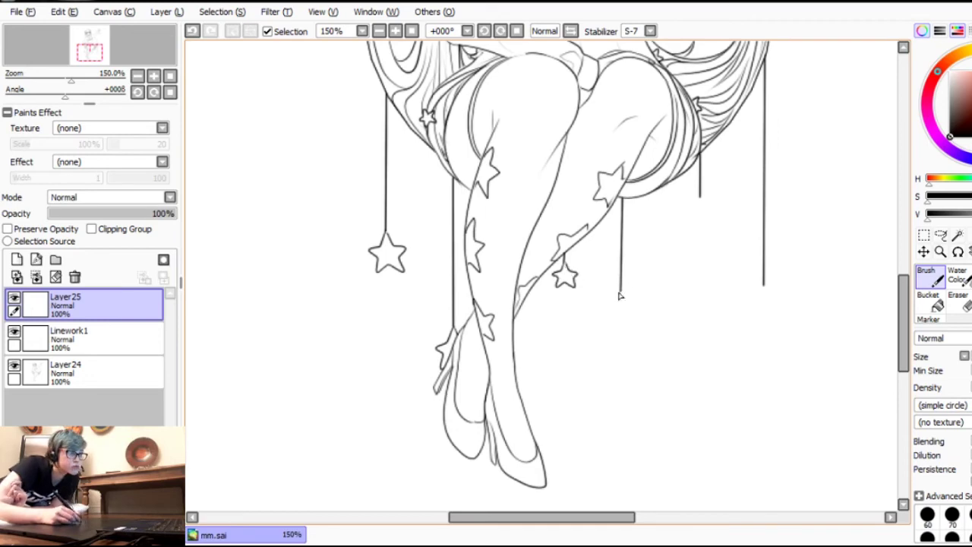
pyautogui.click(193, 31)
pyautogui.scroll(1, 644, 299)
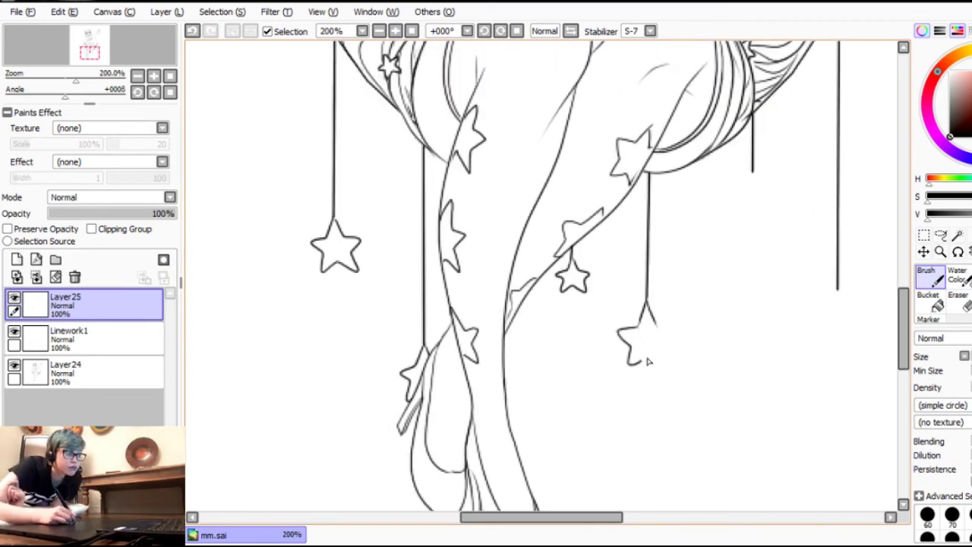
pyautogui.moveTo(678, 332); pyautogui.dragTo(652, 313)
pyautogui.moveTo(604, 518); pyautogui.dragTo(643, 519)
pyautogui.moveTo(589, 171); pyautogui.dragTo(584, 191)
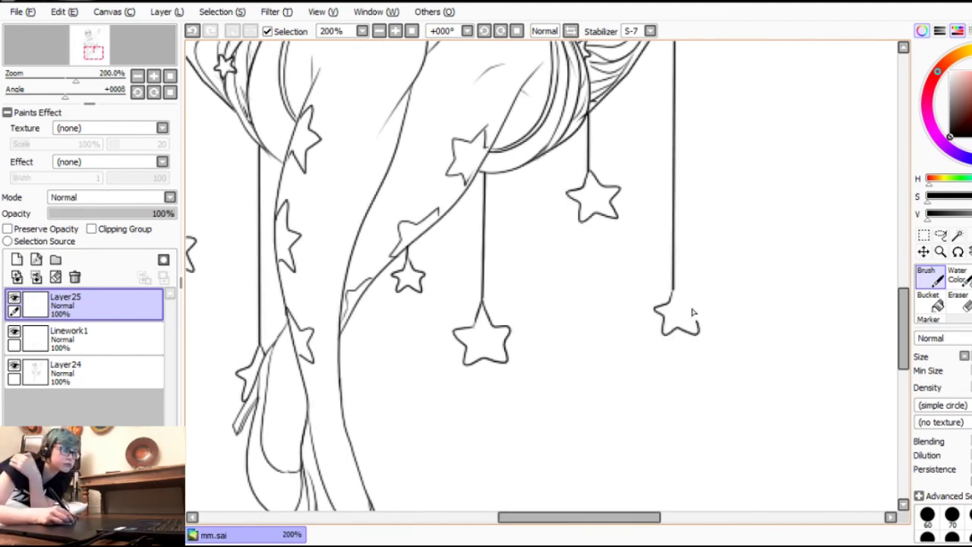
pyautogui.click(411, 33)
pyautogui.click(397, 34)
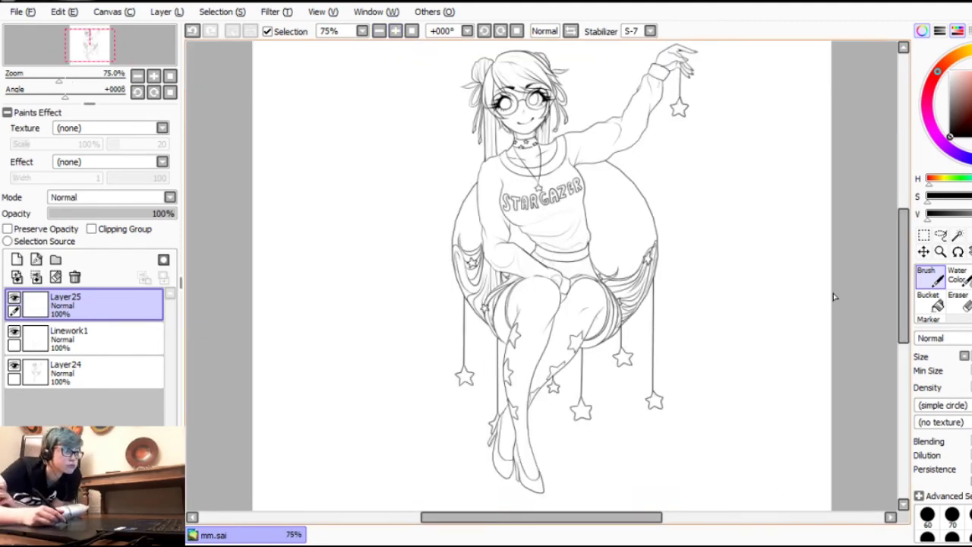
# Step: Try drawing a circular arc around the figure with the Curve tool on a new linework layer, rotating the canvas, and undo it
pyautogui.click(36, 260)
pyautogui.click(932, 311)
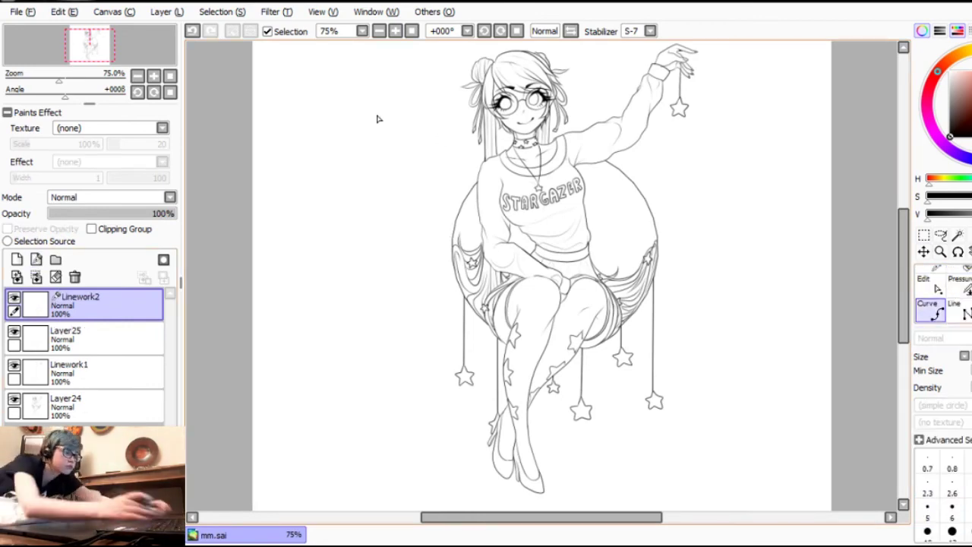
pyautogui.click(378, 117)
pyautogui.press('Delete')
pyautogui.click(378, 117)
pyautogui.press('Delete')
pyautogui.press('Delete')
pyautogui.press('Delete')
pyautogui.press('Delete')
pyautogui.click(378, 117)
pyautogui.hotkey('ctrl', 'z')
pyautogui.press('Delete')
pyautogui.hotkey('ctrl', 'z')
pyautogui.hotkey('ctrl', 'z')
# Step: Try drawing a large circle around the figure with the Curve tool on the linework layer, rotating the canvas through a full turn
pyautogui.click(36, 259)
pyautogui.click(321, 370)
pyautogui.press('Delete')
pyautogui.press('Delete')
pyautogui.click(320, 370)
pyautogui.press('Delete')
pyautogui.press('Delete')
pyautogui.press('Delete')
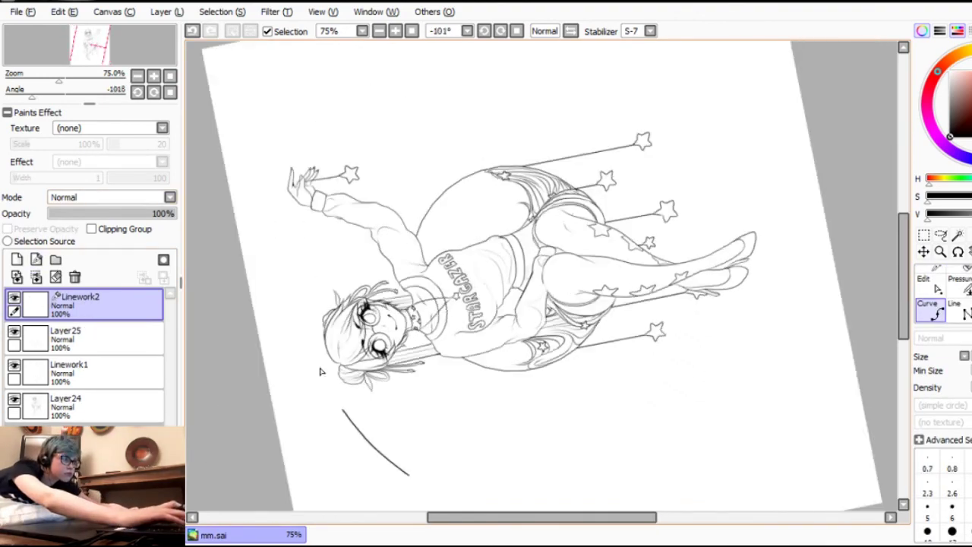
pyautogui.click(320, 370)
pyautogui.press('Delete')
pyautogui.press('Delete')
pyautogui.press('Delete')
pyautogui.click(321, 370)
pyautogui.press('Delete')
pyautogui.press('Delete')
pyautogui.press('Delete')
pyautogui.press('Delete')
pyautogui.press('Delete')
pyautogui.press('Delete')
pyautogui.press('Delete')
pyautogui.press('Delete')
pyautogui.press('Delete')
pyautogui.press('Delete')
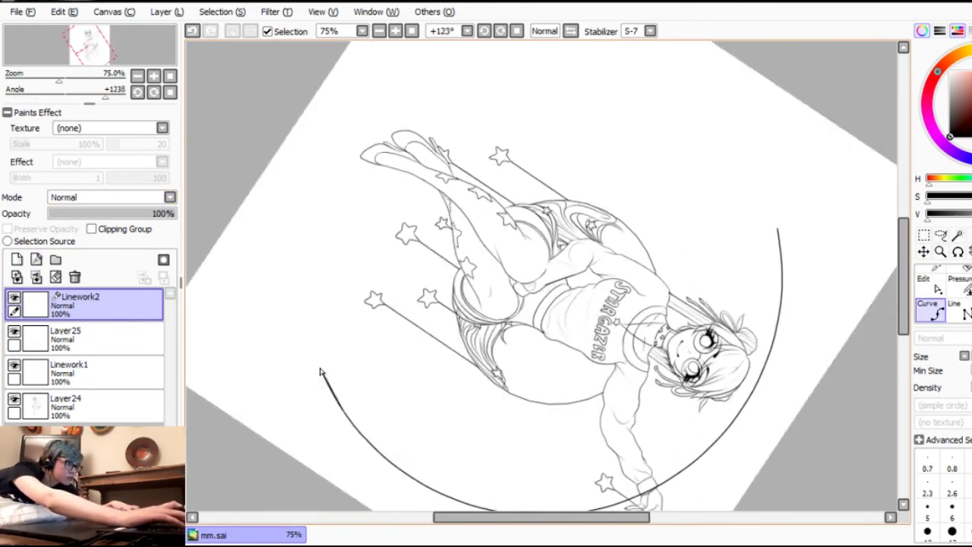
pyautogui.press('Delete')
pyautogui.press('Delete')
pyautogui.press('Delete')
pyautogui.press('Delete')
pyautogui.press('Delete')
pyautogui.press('Delete')
pyautogui.press('Delete')
pyautogui.press('Delete')
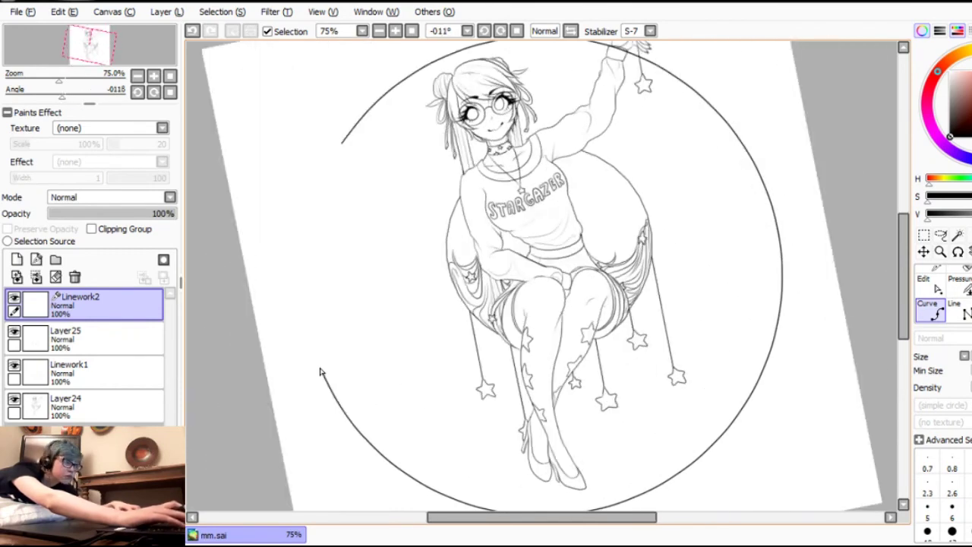
# Step: Try rasterizing the circle layer, scaling the circle down and placing it around the figure's upper body
pyautogui.hotkey('ctrl', 't')
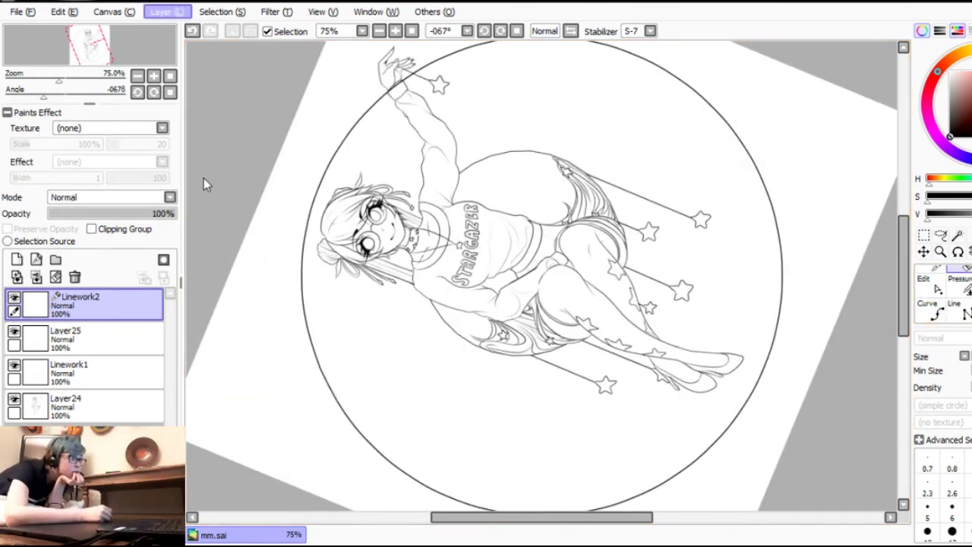
pyautogui.moveTo(858, 146); pyautogui.dragTo(555, 265)
pyautogui.moveTo(458, 297); pyautogui.dragTo(574, 201)
pyautogui.moveTo(671, 171); pyautogui.dragTo(638, 181)
pyautogui.moveTo(570, 207); pyautogui.dragTo(598, 212)
pyautogui.moveTo(456, 105); pyautogui.dragTo(430, 39)
pyautogui.moveTo(523, 219)
pyautogui.mouseDown()
pyautogui.moveTo(519, 233)
pyautogui.moveTo(498, 225)
pyautogui.mouseUp()
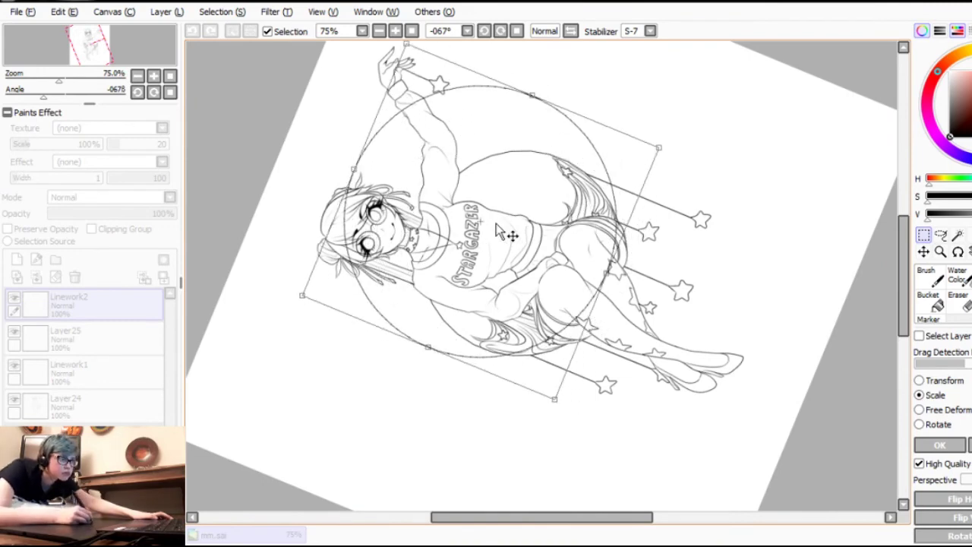
pyautogui.click(941, 445)
# Step: Try repositioning the circle behind the head and raised arm for erasing its overlaps, and delete the circle's layer
pyautogui.click(959, 301)
pyautogui.press('Home')
pyautogui.click(395, 32)
pyautogui.click(395, 31)
pyautogui.click(924, 251)
pyautogui.moveTo(695, 285); pyautogui.dragTo(687, 260)
pyautogui.moveTo(903, 300); pyautogui.dragTo(904, 269)
pyautogui.moveTo(693, 325); pyautogui.dragTo(680, 292)
pyautogui.moveTo(692, 342); pyautogui.dragTo(695, 346)
pyautogui.press('e')
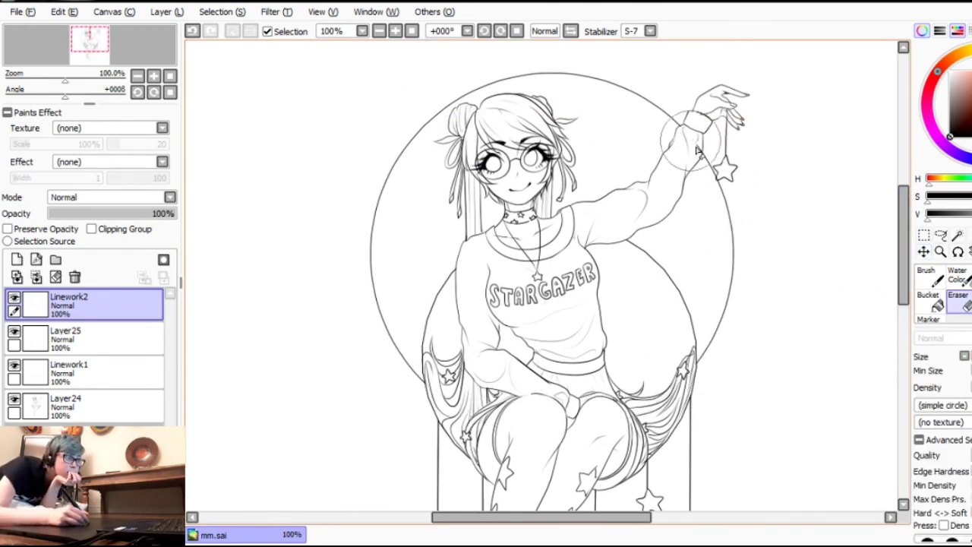
pyautogui.scroll(-4, 692, 154)
pyautogui.click(74, 277)
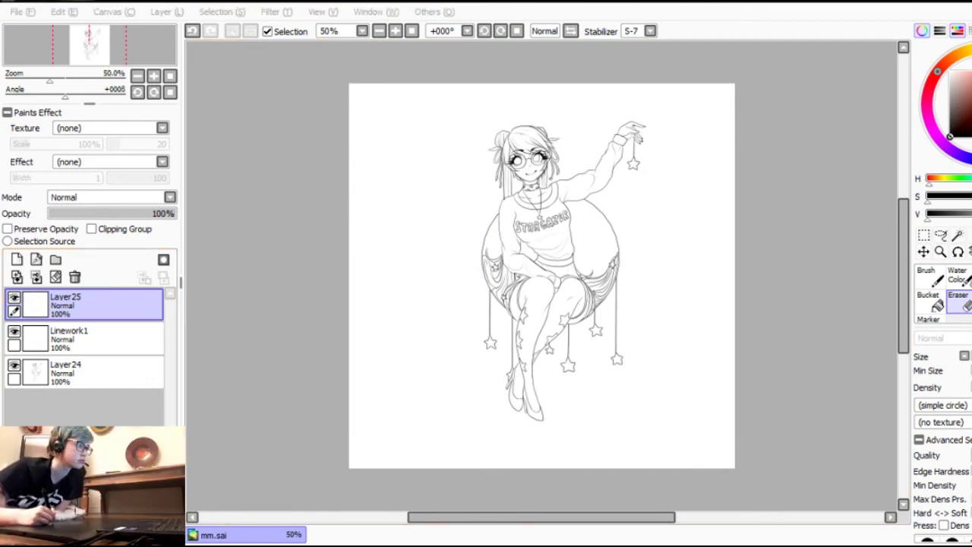
# Step: Draw a band of two curved lines around each upper sleeve of the sweater with the Brush
pyautogui.scroll(2, 883, 263)
pyautogui.hotkey('ctrl', 't')
pyautogui.moveTo(907, 253); pyautogui.dragTo(908, 262)
pyautogui.click(928, 278)
pyautogui.scroll(2, 436, 111)
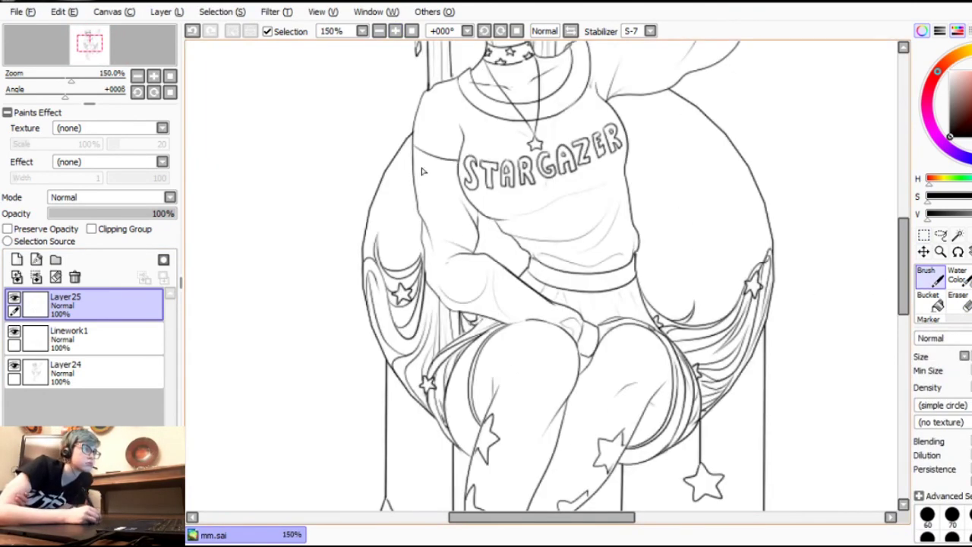
pyautogui.scroll(2, 487, 148)
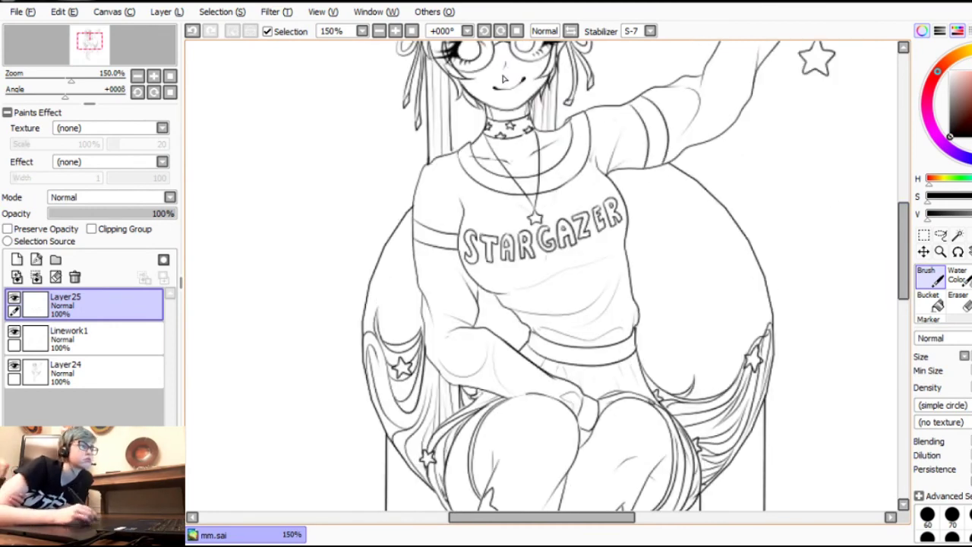
# Step: Merge all the line art layers into one and select the background around the figure with the Magic Wand
pyautogui.click(413, 32)
pyautogui.click(167, 12)
pyautogui.click(212, 153)
pyautogui.click(958, 235)
pyautogui.click(673, 243)
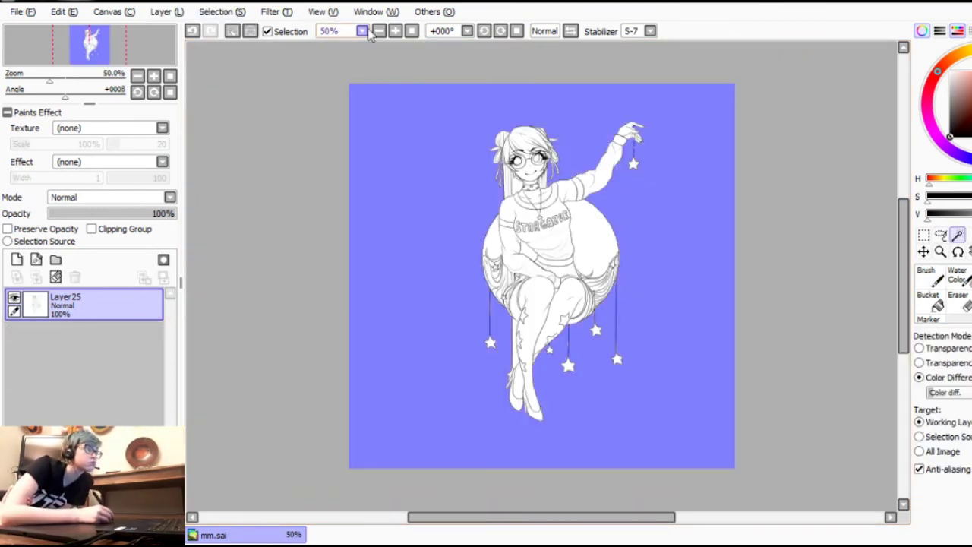
# Step: Check the selection edges around the head, tidy the stray area beside the neck, and invert the selection to cover the figure
pyautogui.click(396, 32)
pyautogui.moveTo(904, 308); pyautogui.dragTo(903, 345)
pyautogui.scroll(6, 569, 348)
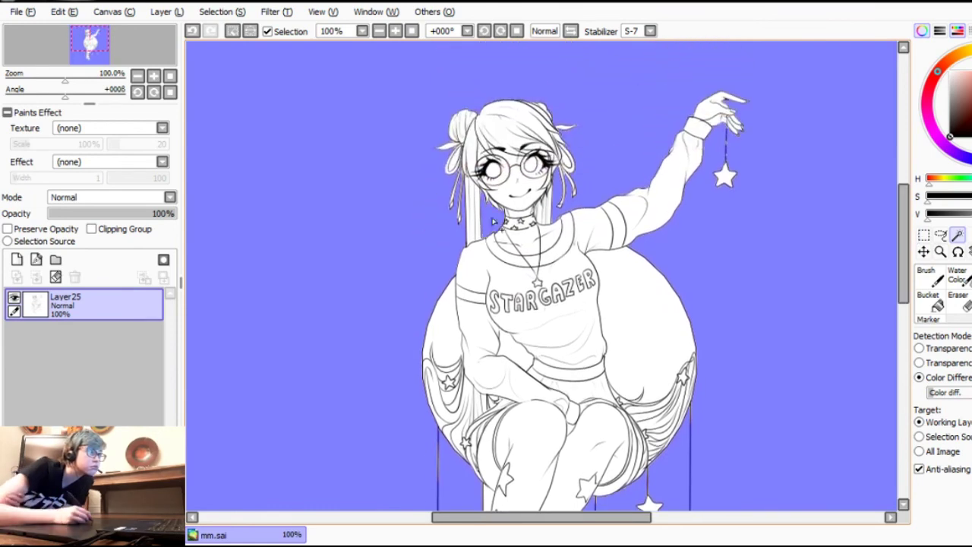
pyautogui.scroll(1, 616, 195)
pyautogui.scroll(1, 617, 195)
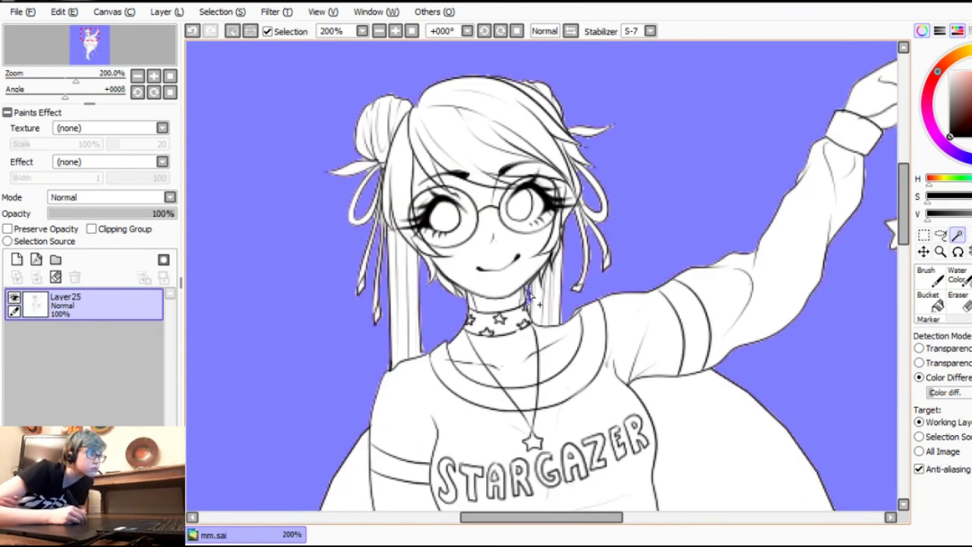
pyautogui.press('b')
pyautogui.press(']')
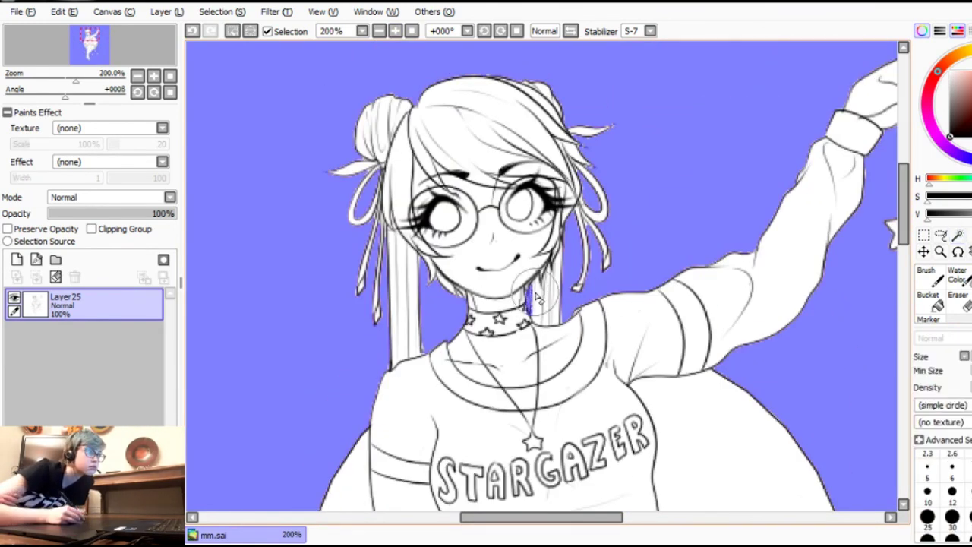
pyautogui.hotkey('ctrl', 'i')
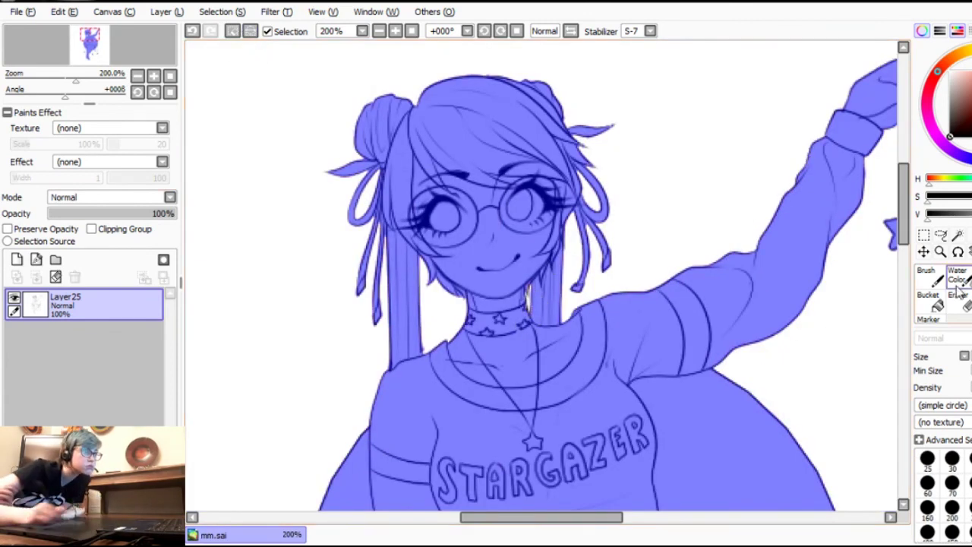
# Step: Fill the selected figure with light grey on a new layer placed beneath the line art, keeping the selection active
pyautogui.click(930, 300)
pyautogui.click(17, 259)
pyautogui.click(950, 85)
pyautogui.moveTo(76, 305); pyautogui.dragTo(76, 351)
pyautogui.click(524, 266)
pyautogui.click(411, 31)
pyautogui.click(232, 31)
pyautogui.click(193, 31)
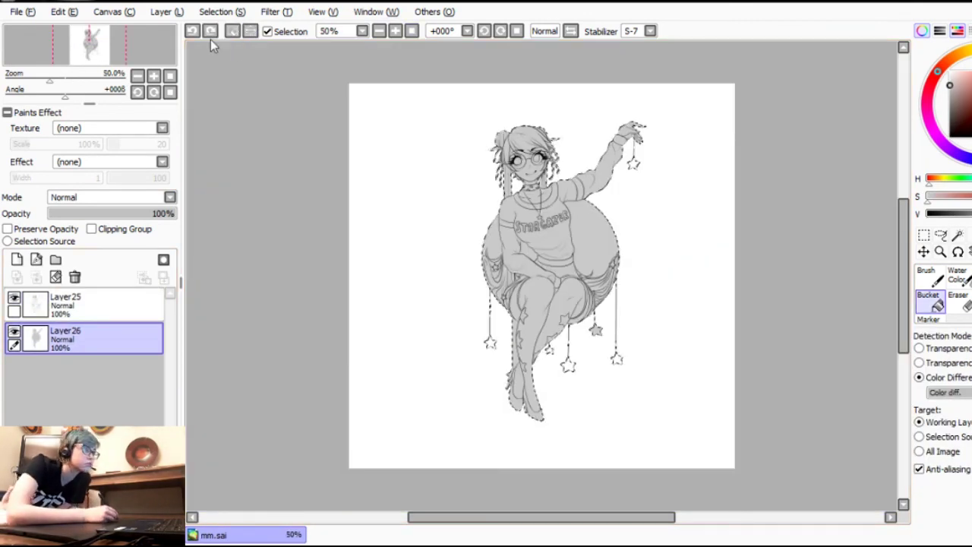
# Step: Fill the four remaining unfilled hanging stars with the same light grey and clear the selection
pyautogui.click(490, 342)
pyautogui.click(568, 365)
pyautogui.click(617, 359)
pyautogui.click(633, 164)
pyautogui.click(233, 31)
pyautogui.click(166, 12)
pyautogui.click(201, 228)
pyautogui.hotkey('ctrl', 'z')
# Step: Group the line art and grey fill layers in a new layer folder and shift the grouped artwork slightly
pyautogui.click(83, 304)
pyautogui.click(56, 259)
pyautogui.moveTo(84, 372); pyautogui.dragTo(84, 305)
pyautogui.click(924, 251)
pyautogui.moveTo(723, 276); pyautogui.dragTo(718, 273)
# Step: Clear the grey fill from the narrow gap between the hanging string and the front calf on the fill layer
pyautogui.click(931, 277)
pyautogui.click(395, 31)
pyautogui.click(396, 32)
pyautogui.moveTo(93, 55); pyautogui.dragTo(99, 67)
pyautogui.click(88, 339)
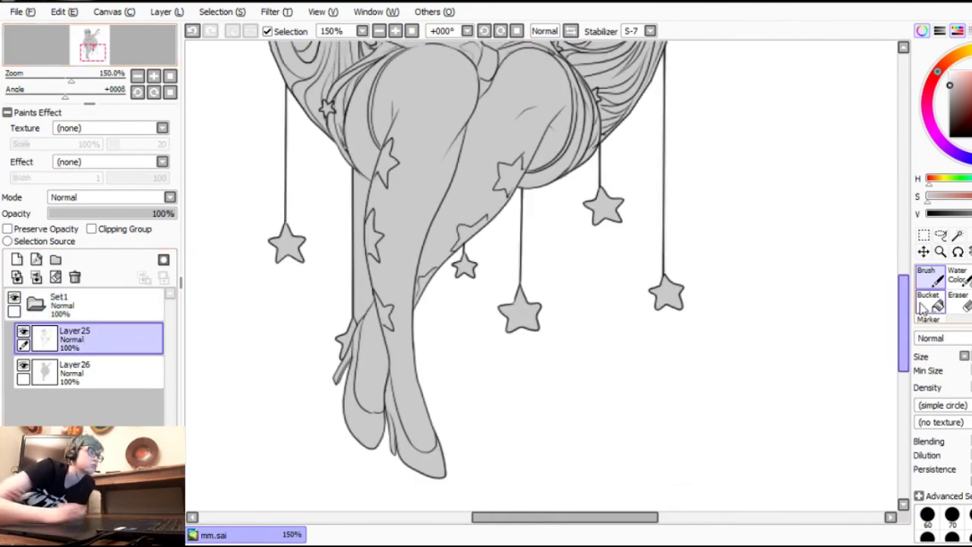
pyautogui.click(958, 236)
pyautogui.click(362, 235)
pyautogui.click(143, 371)
pyautogui.press('Delete')
pyautogui.click(233, 31)
pyautogui.click(380, 32)
pyautogui.doubleClick(380, 31)
pyautogui.click(396, 31)
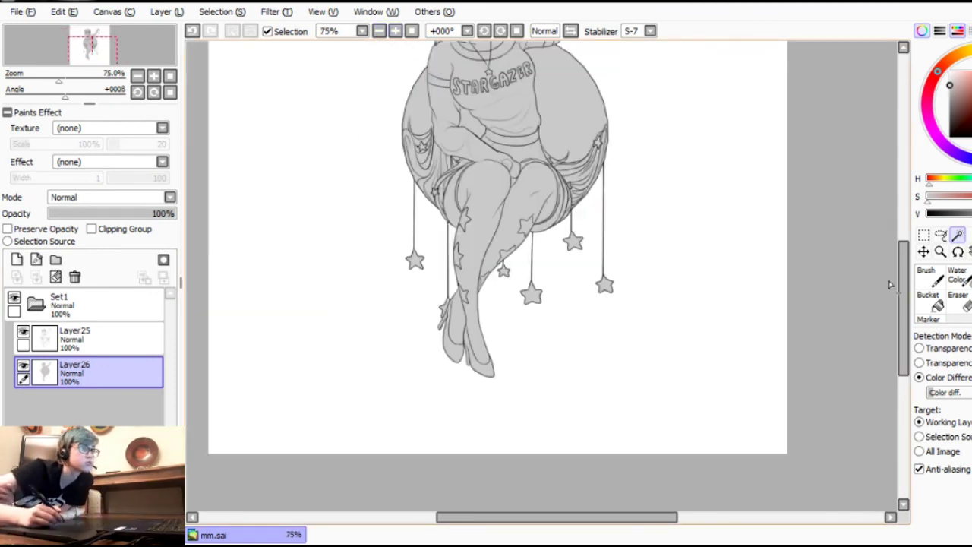
pyautogui.scroll(3, 890, 285)
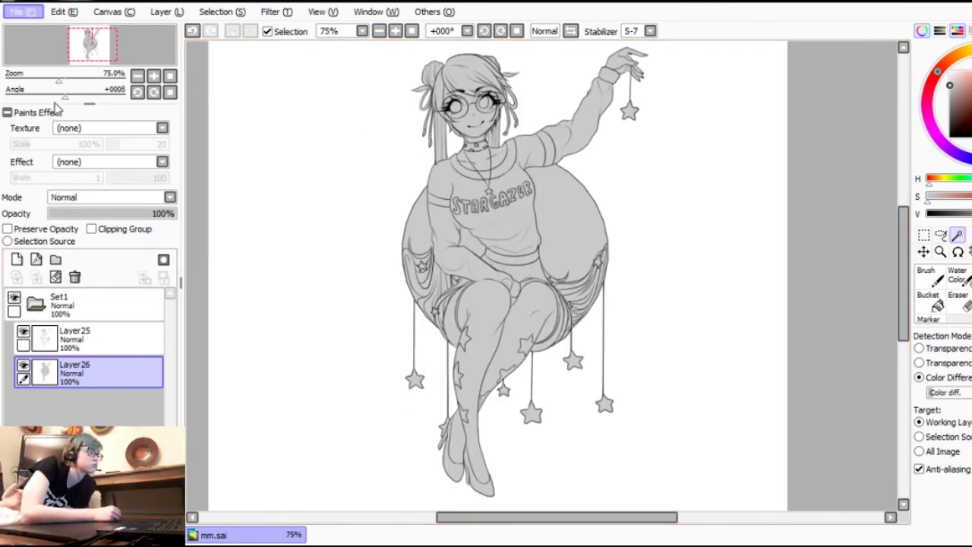
pyautogui.click(412, 31)
pyautogui.click(395, 31)
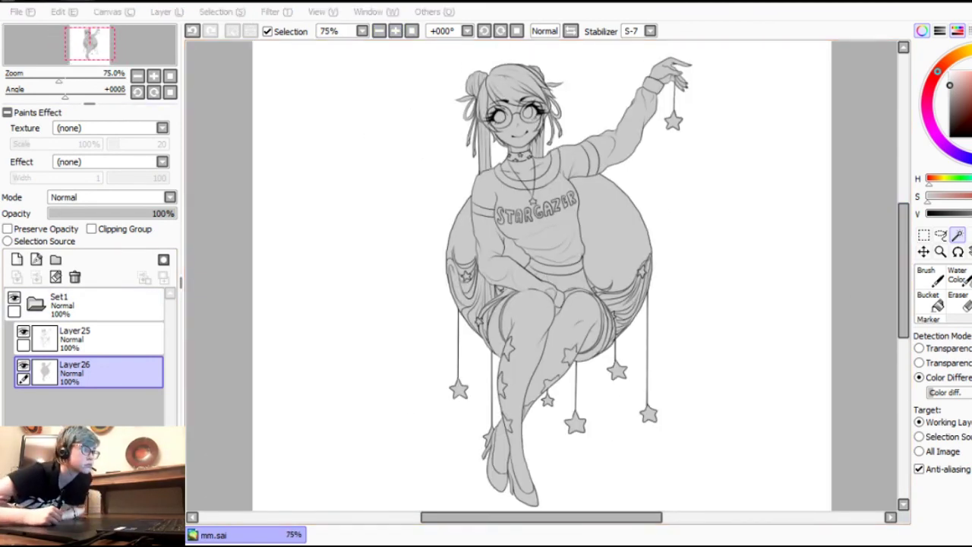